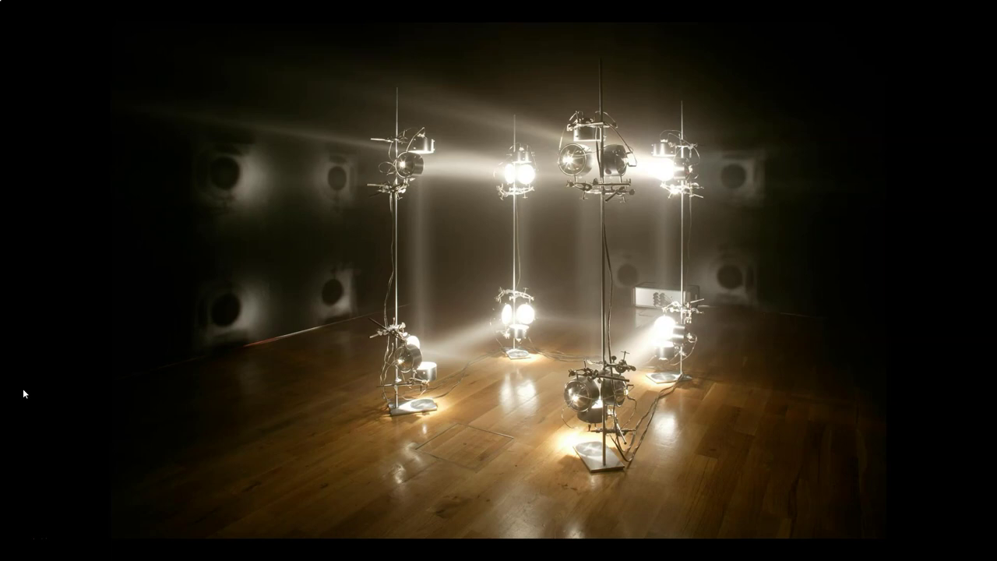
- Advance past the title and lighting-definition slides to the light-shaft render comparison
key(Right)
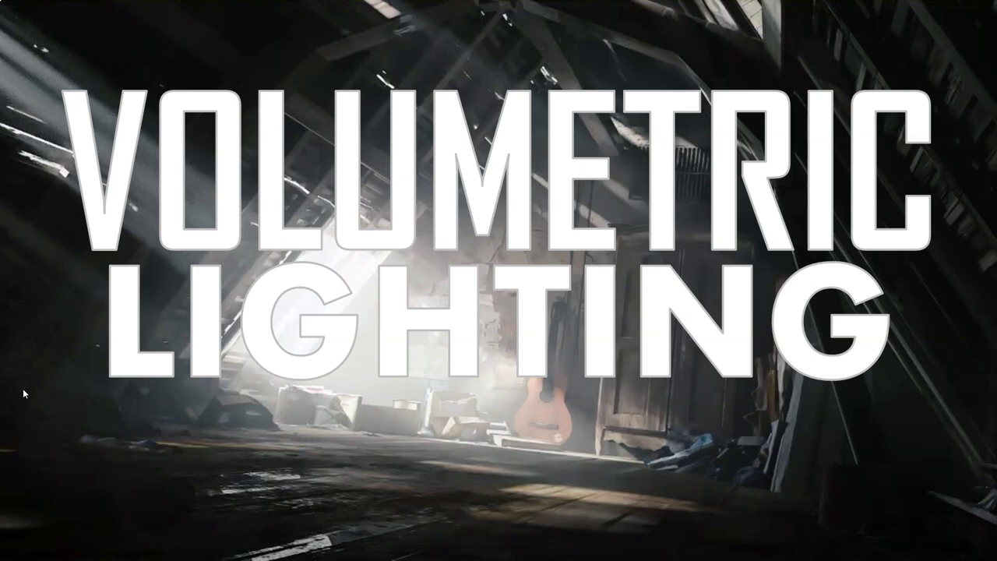
key(Right)
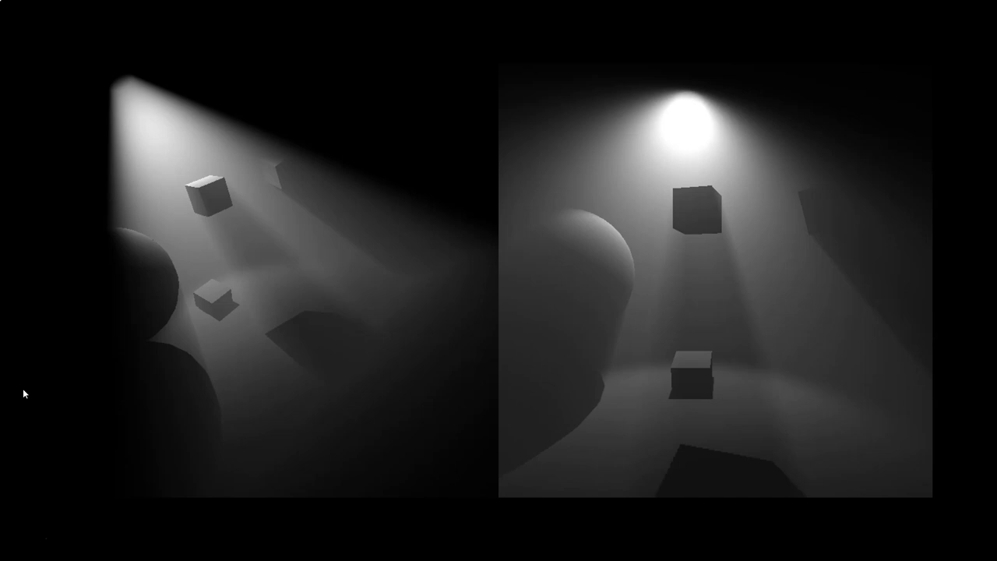
- Advance to the porthole light-ray image, then the sunlit ruined-street image
key(Right)
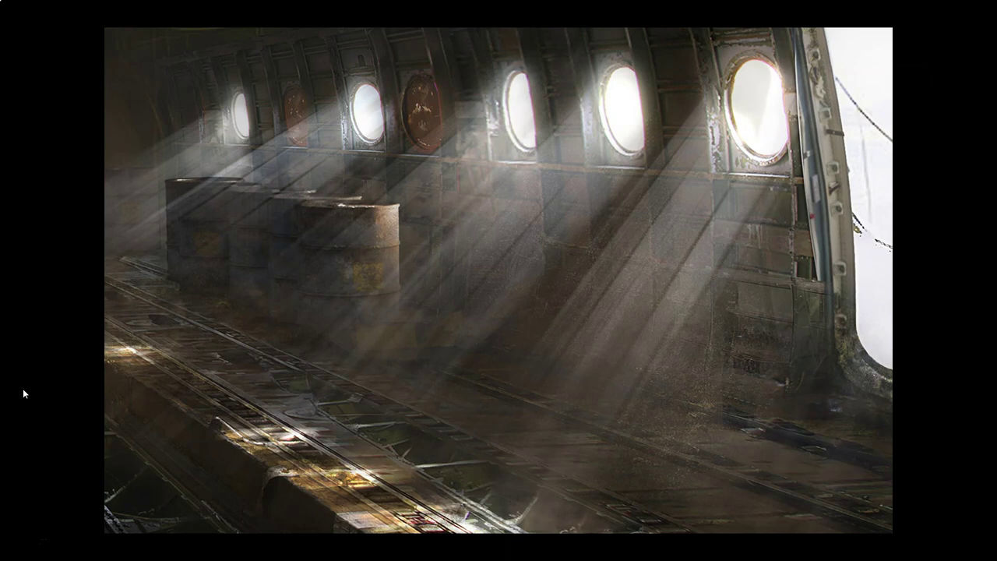
key(Right)
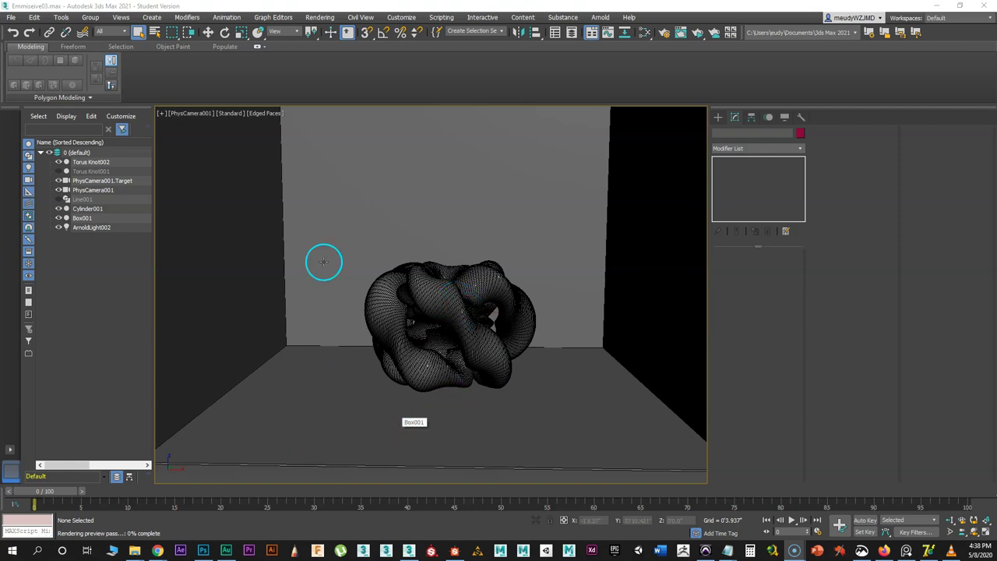
- Switch to a perspective view of the Box001 room and hide Cylinder001
click(448, 252)
key(p)
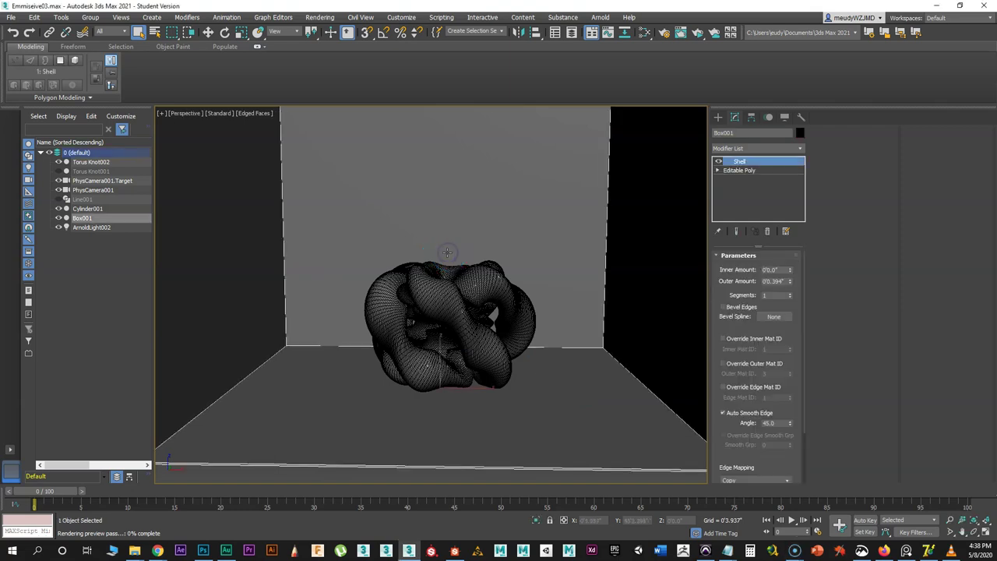
alt+middle_drag(444, 253, 457, 299)
scroll(458, 299, up, 8)
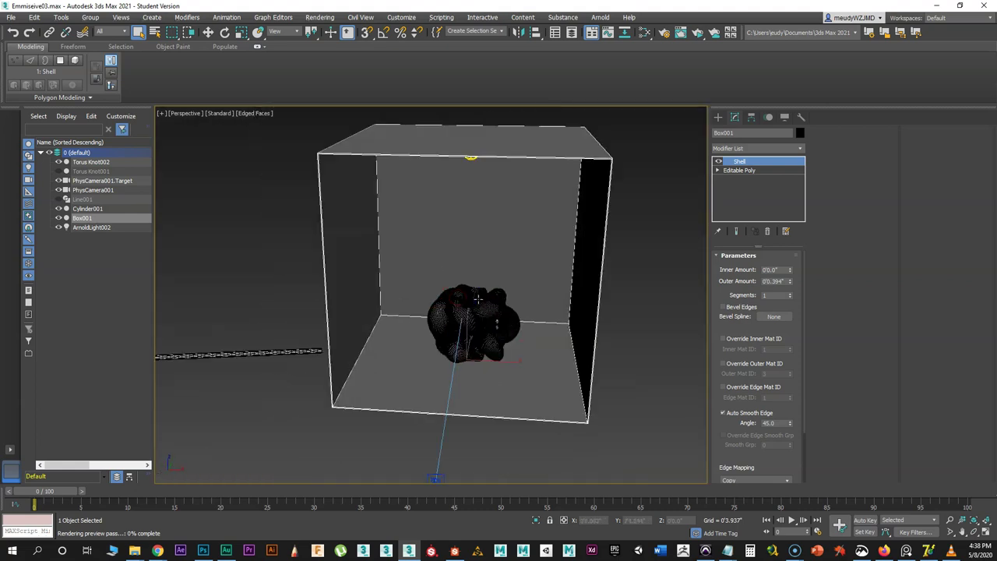
click(59, 211)
alt+middle_drag(312, 327, 360, 178)
- Select the torus knot and view it through PhysCamera001 with the safe frame shown
click(376, 157)
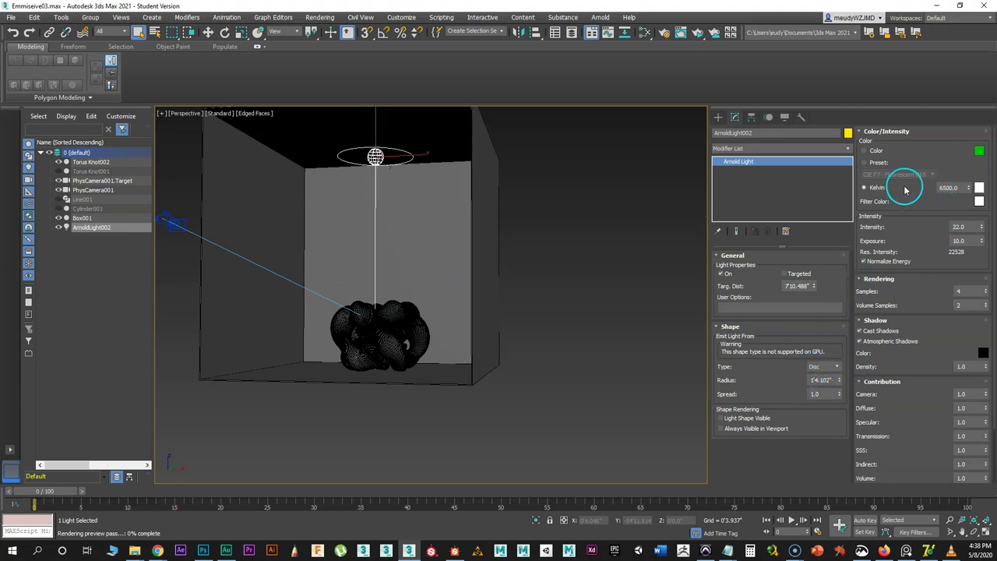
alt+middle_drag(366, 235, 373, 256)
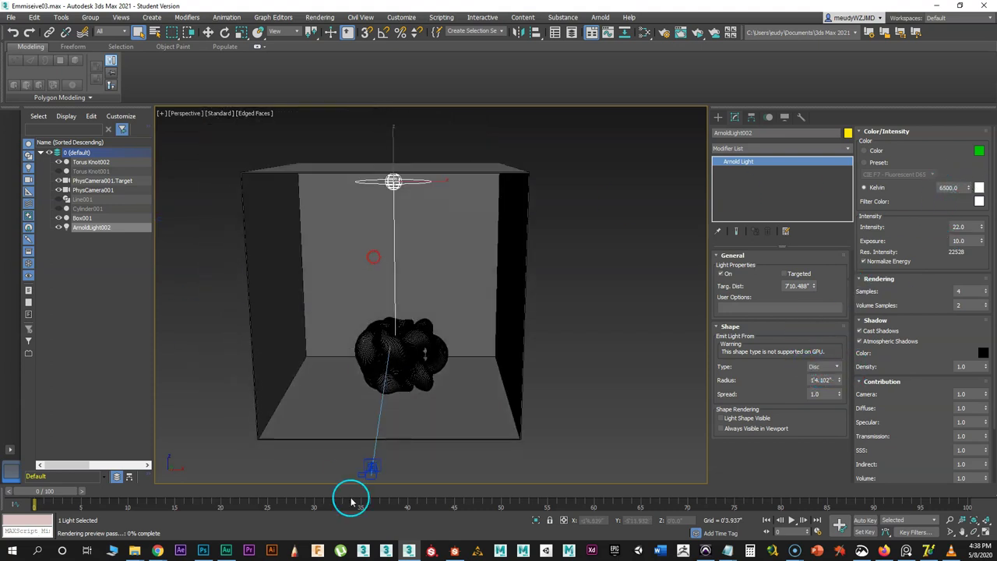
click(404, 346)
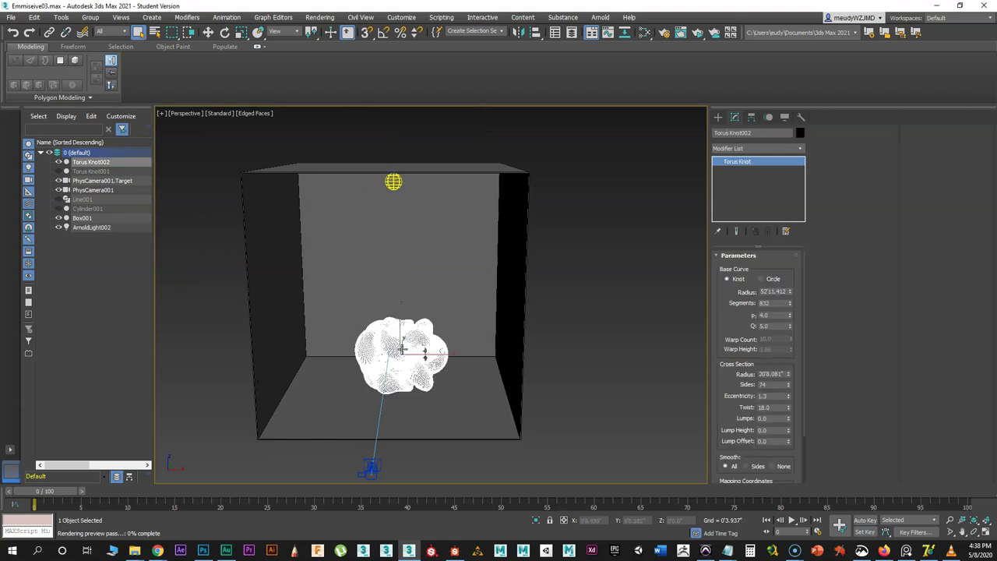
key(c)
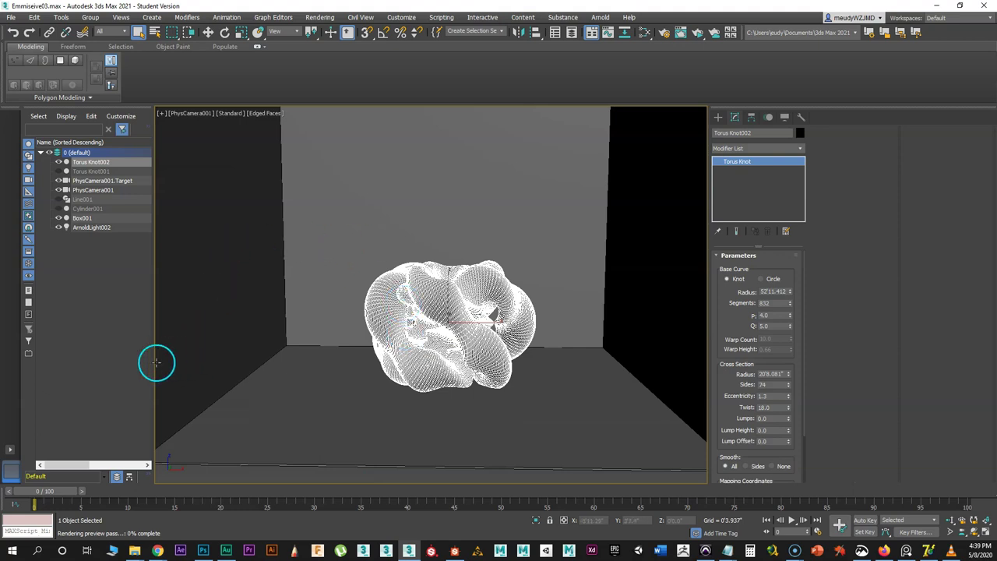
key(shift+f)
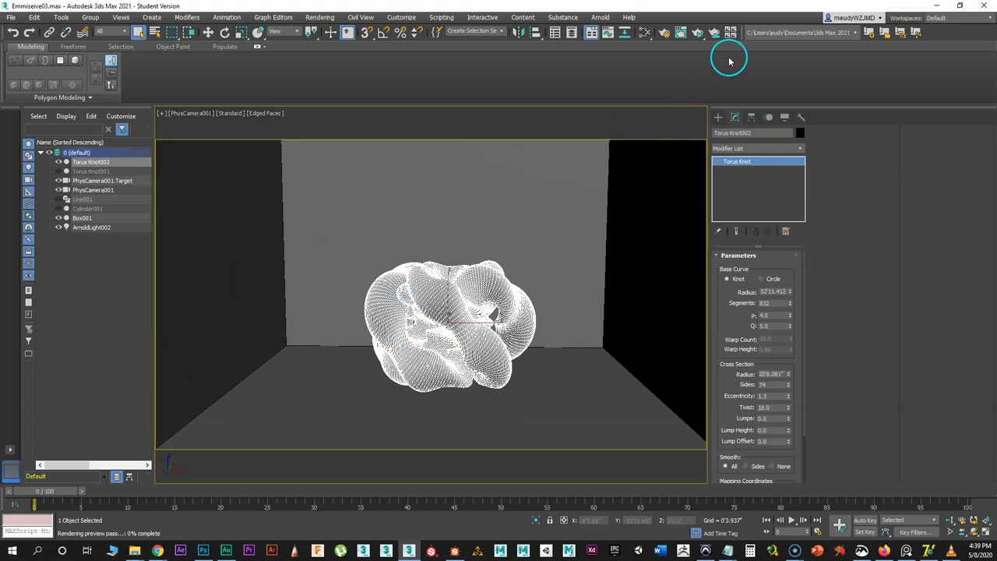
- Start an ActiveShade render preview and move its window aside
click(701, 39)
drag(554, 50, 433, 32)
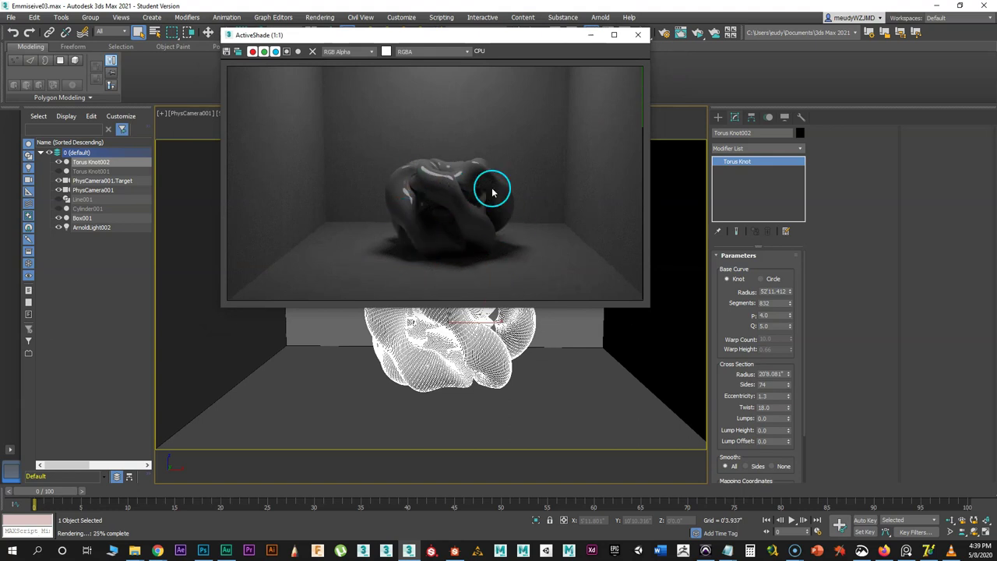
drag(496, 41, 457, 92)
- In the Slate Material Editor, create a new View3 loaded with all scene materials
click(644, 33)
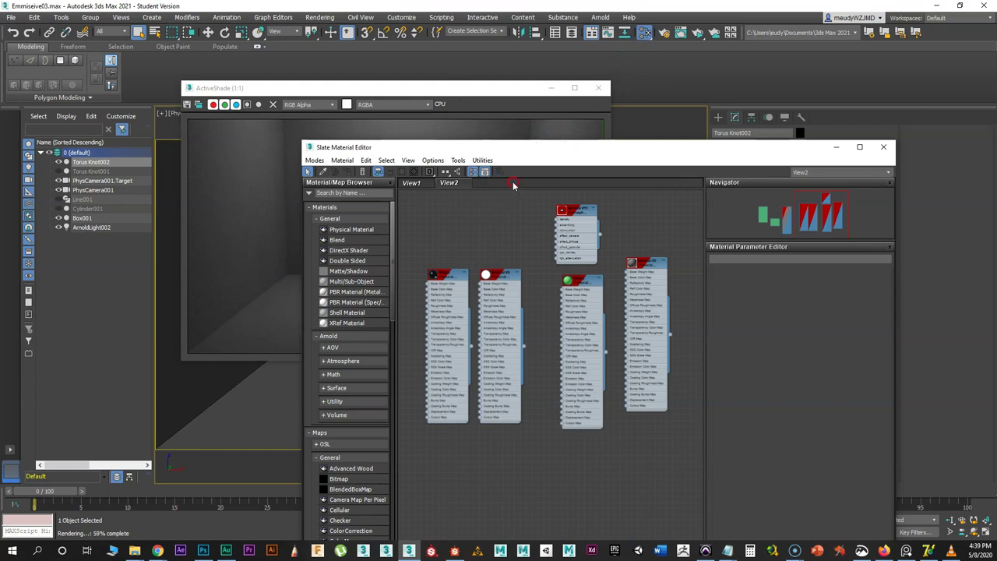
right_click(497, 184)
click(537, 184)
click(525, 198)
click(341, 160)
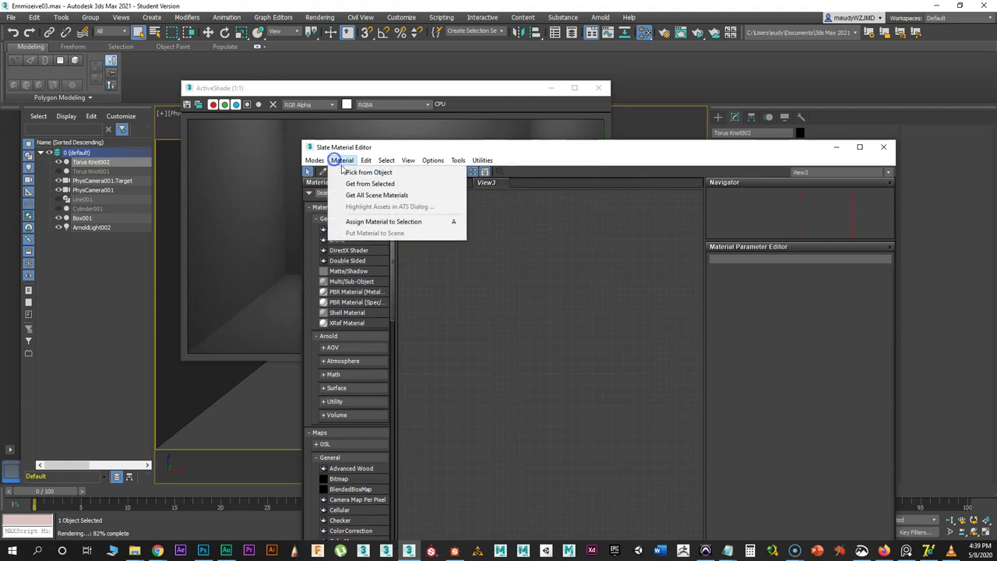
click(368, 195)
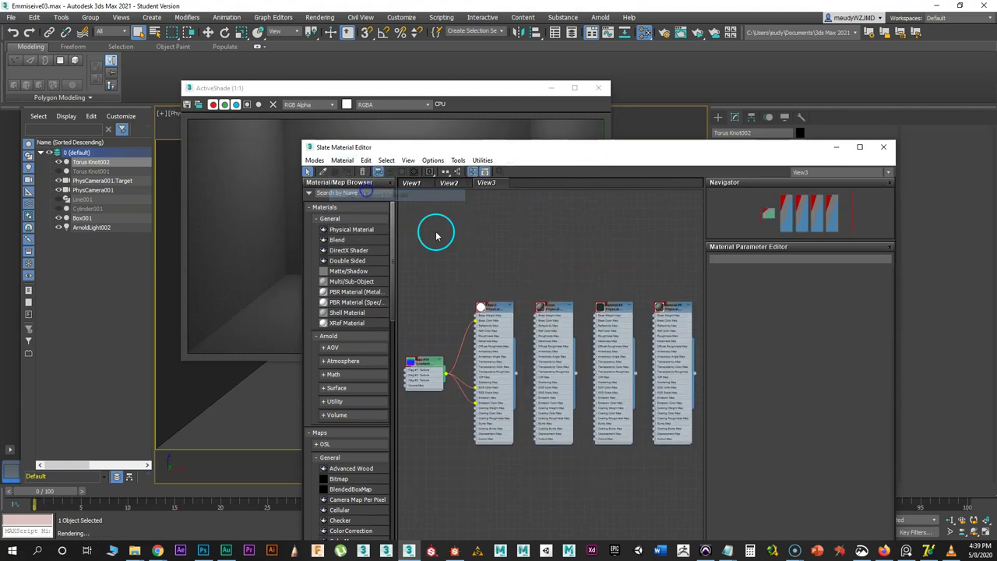
- Pan and zoom the node view, arranging the Room node beside Material #9
middle_drag(570, 287, 551, 254)
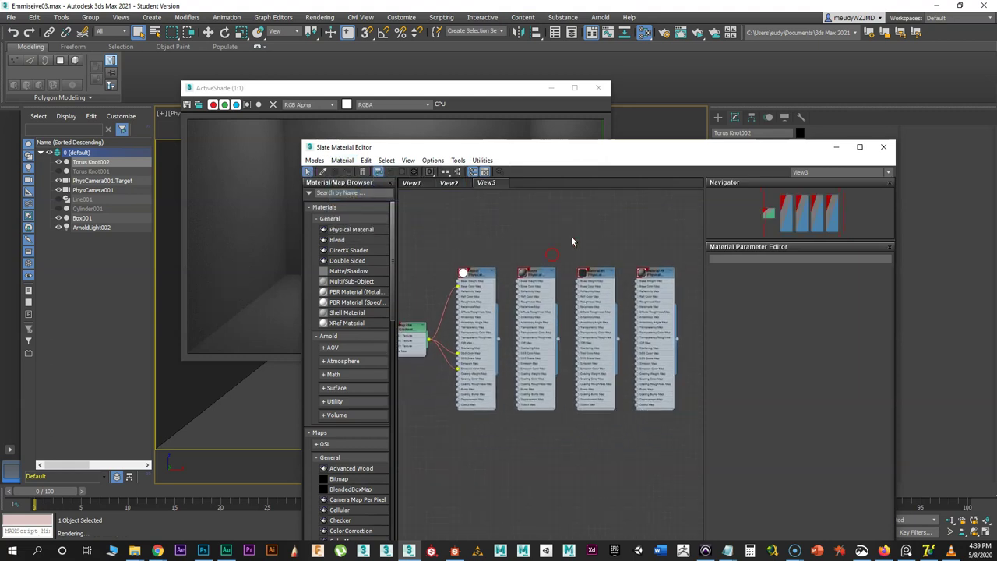
scroll(456, 241, up, 3)
middle_drag(583, 211, 535, 312)
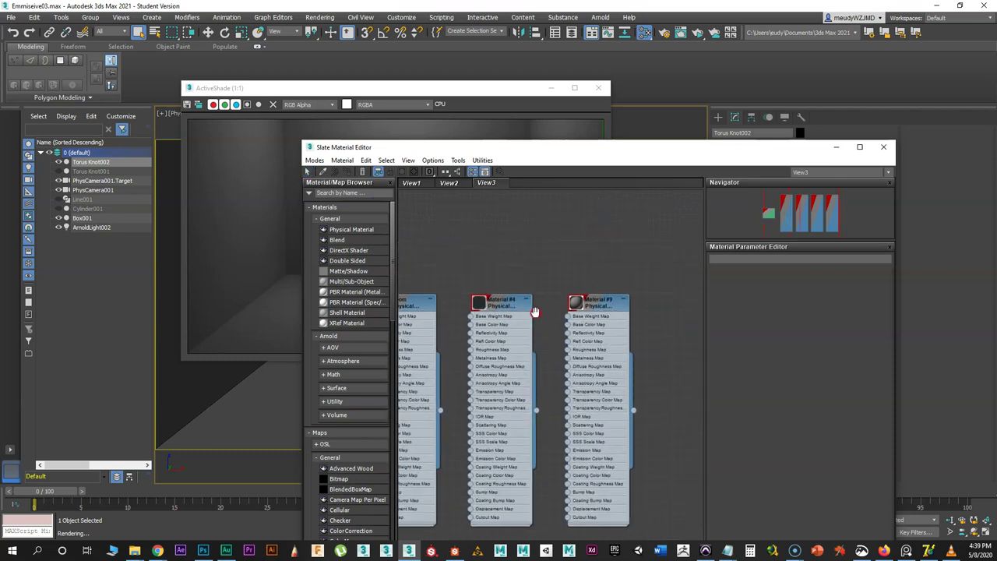
drag(425, 318, 676, 292)
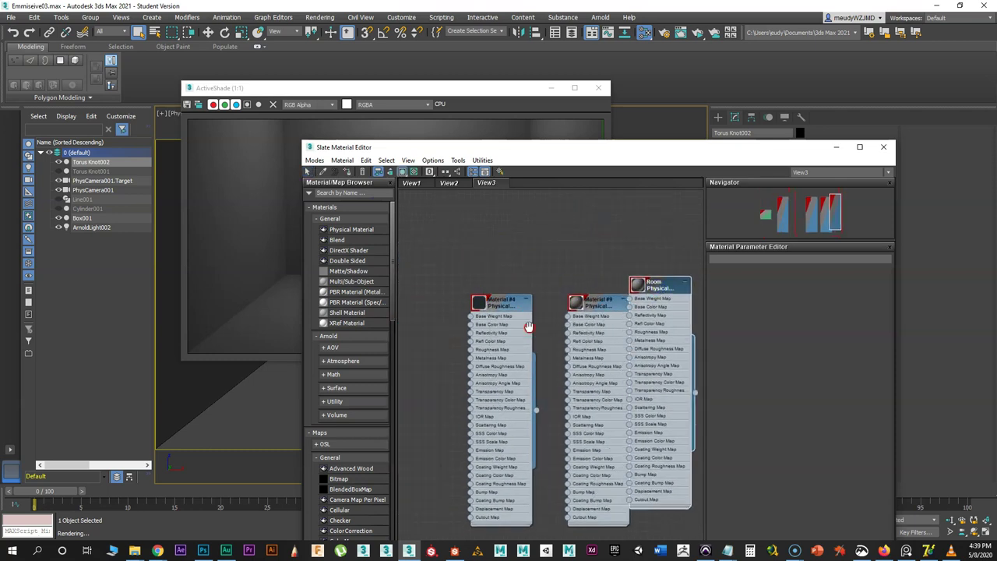
middle_drag(530, 326, 416, 300)
drag(496, 273, 567, 292)
- Rename Material #9 to 'Widget'
click(465, 291)
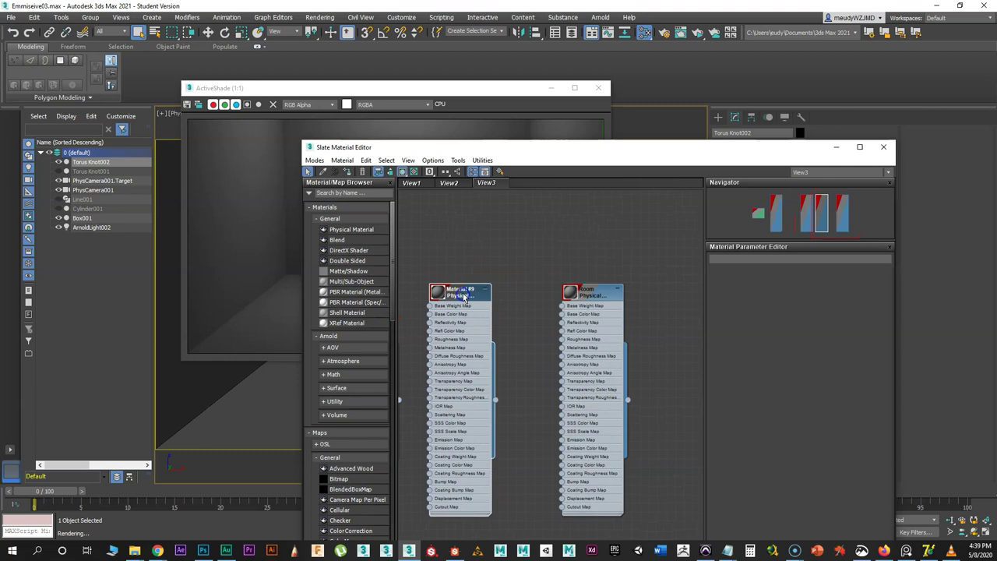
scroll(465, 291, up, 1)
scroll(461, 292, up, 1)
drag(638, 290, 592, 285)
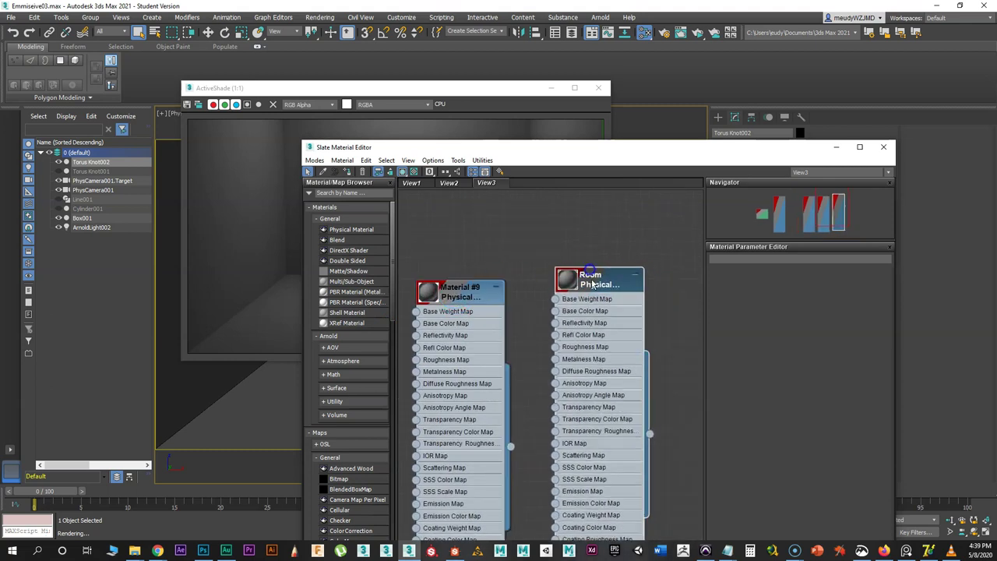
double_click(452, 292)
drag(724, 262, 684, 261)
text(Widget)
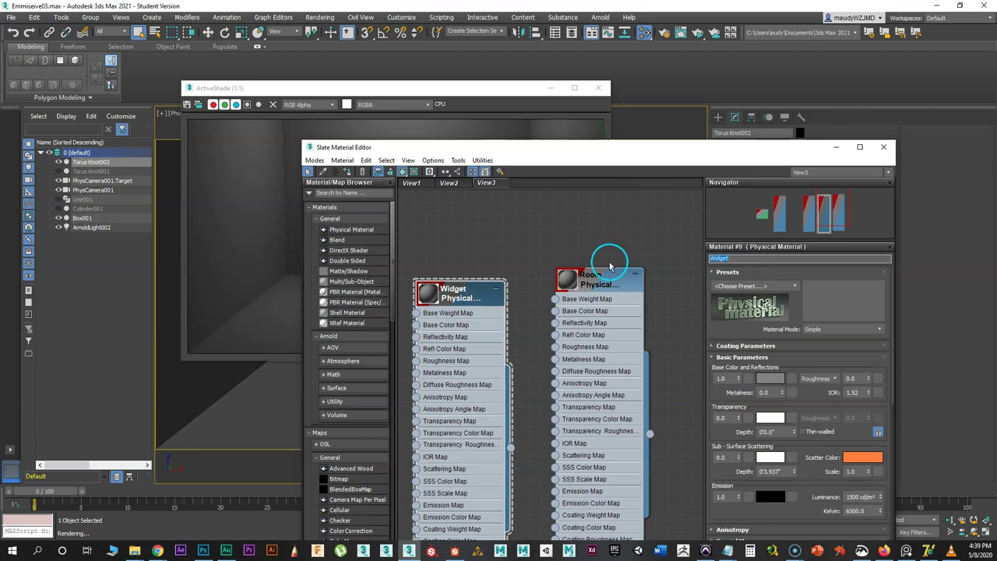
- Confirm the Widget name and rearrange the material editor and ActiveShade windows
click(467, 242)
mouse_move(468, 241)
middle_down()
mouse_move(631, 223)
mouse_move(451, 234)
middle_up()
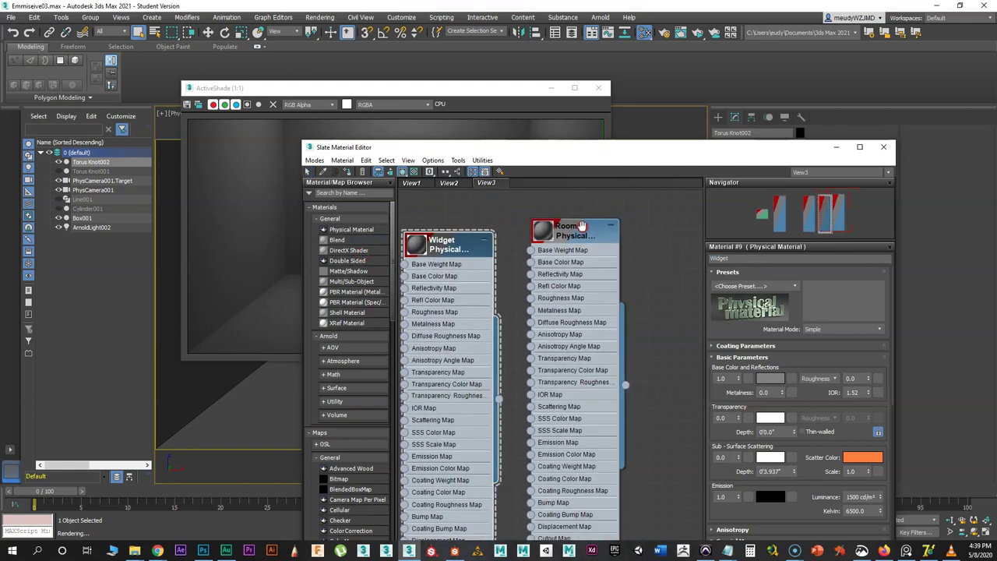
drag(466, 248, 490, 235)
drag(504, 149, 508, 308)
drag(514, 92, 323, 58)
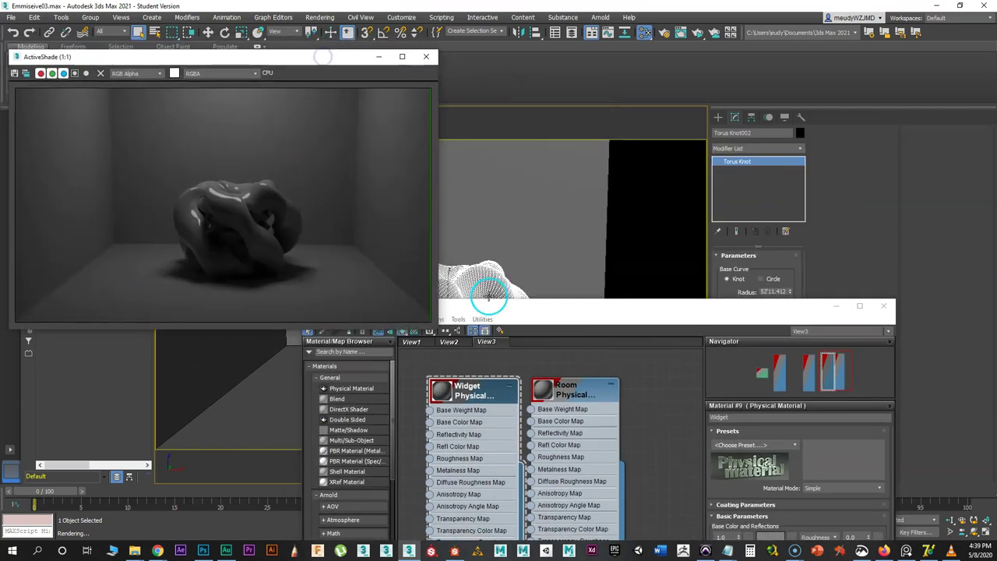
- Assign the Widget material to the selected torus knot
right_click(479, 396)
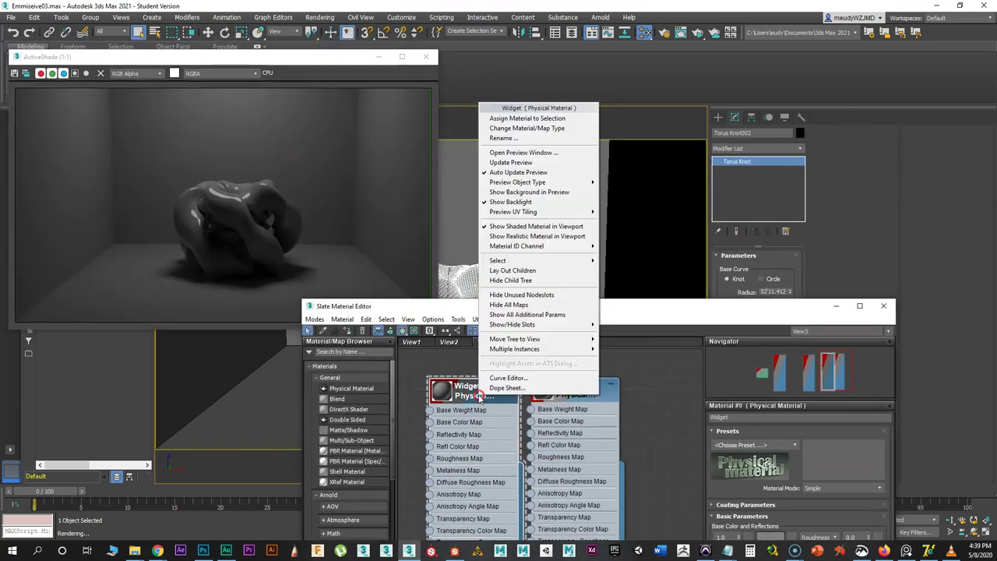
click(503, 117)
drag(462, 410, 437, 411)
drag(578, 397, 589, 398)
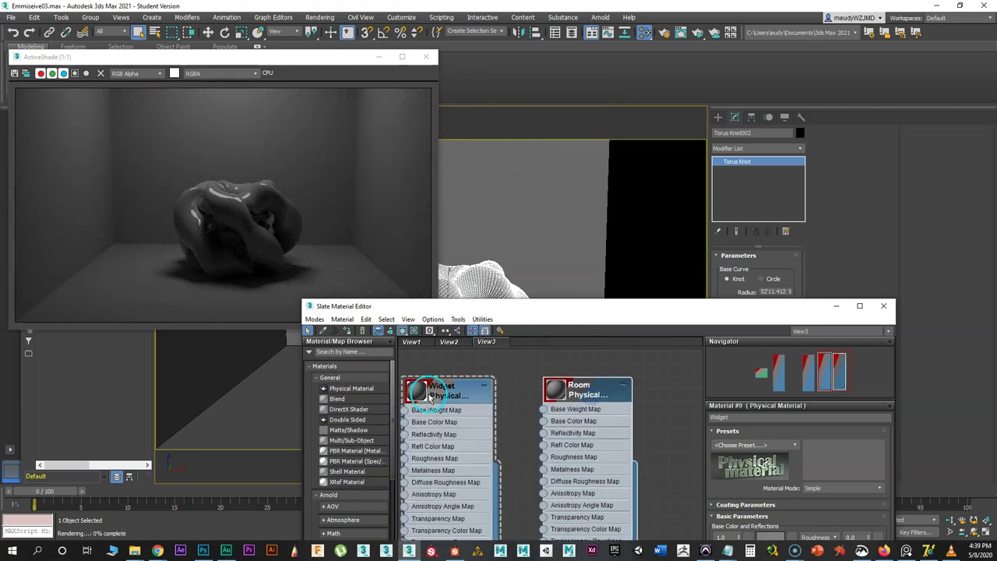
- Switch the Widget material to Advanced material mode
drag(574, 312, 563, 89)
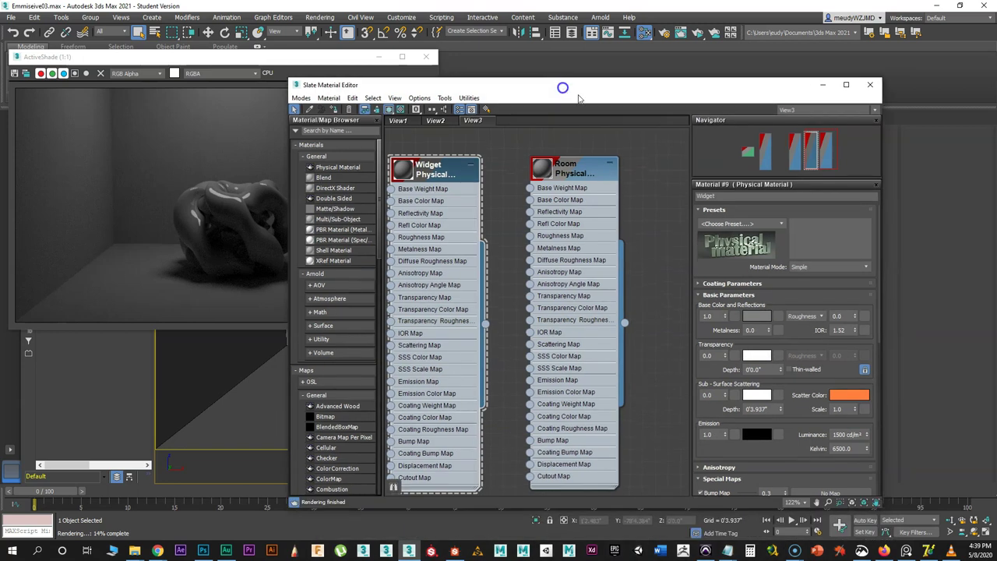
click(807, 267)
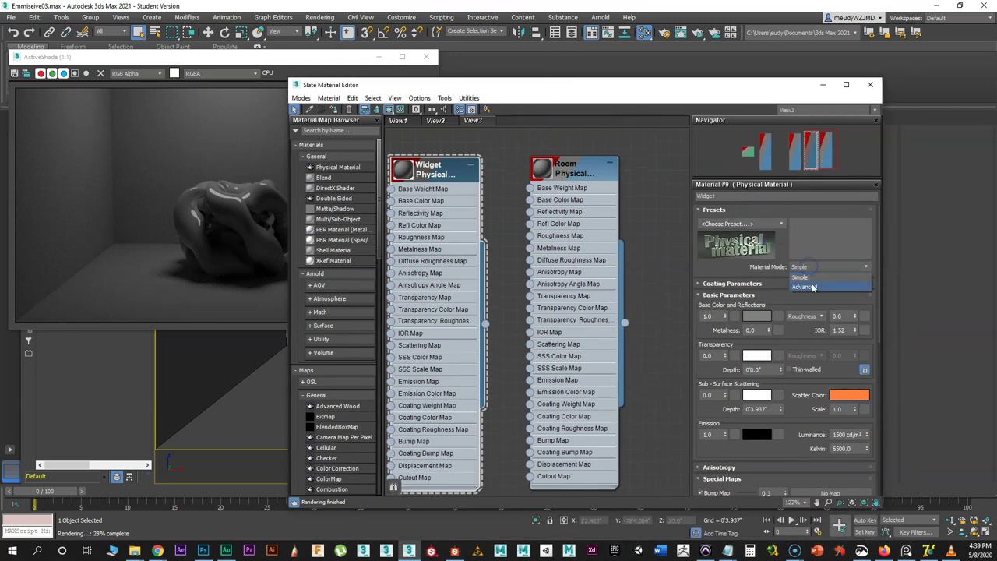
click(810, 285)
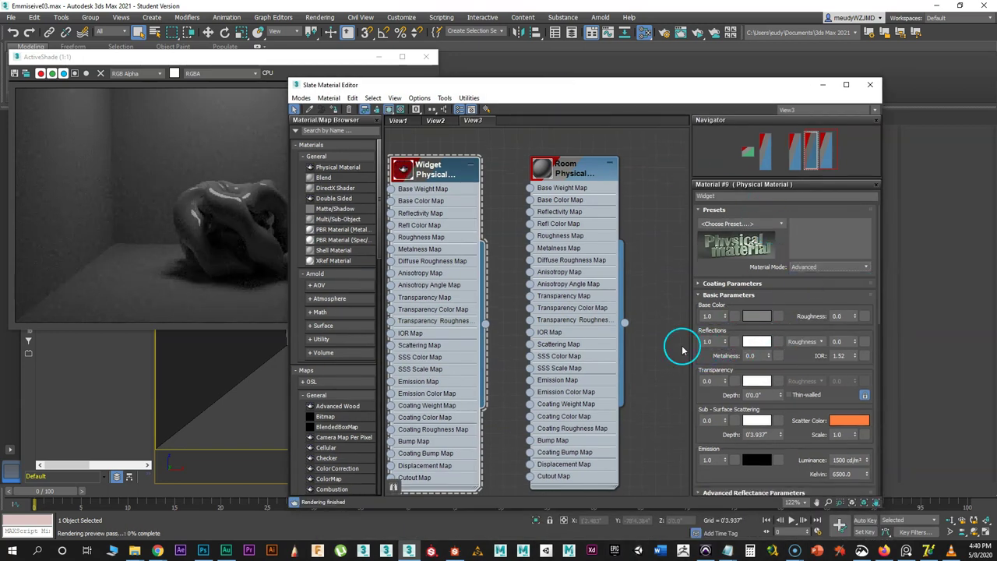
- Select the Room material and reposition the editor and render preview windows
click(569, 174)
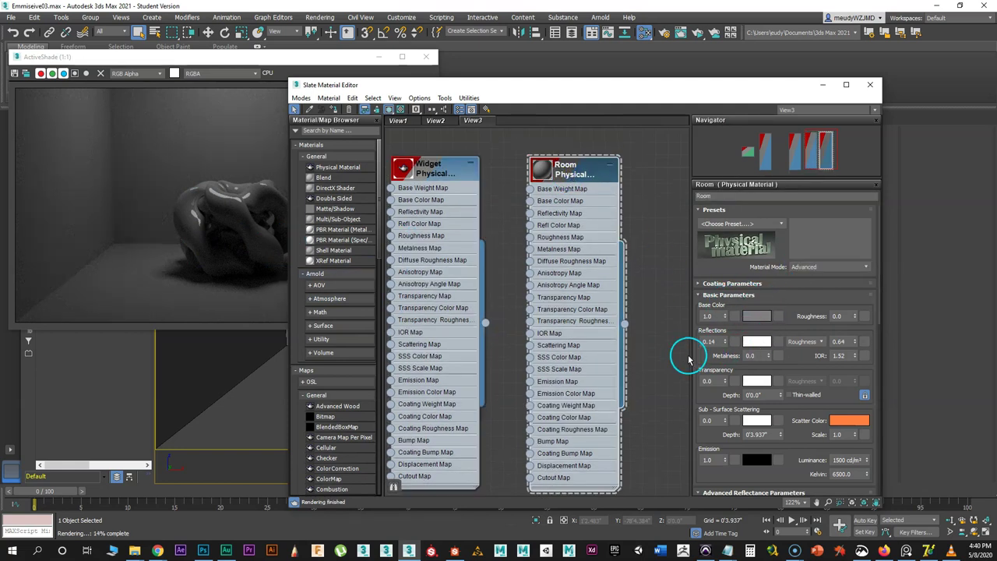
drag(558, 85, 775, 81)
drag(615, 76, 32, 141)
drag(189, 57, 717, 57)
- Select the Widget material and set its Emission colour to white
click(413, 142)
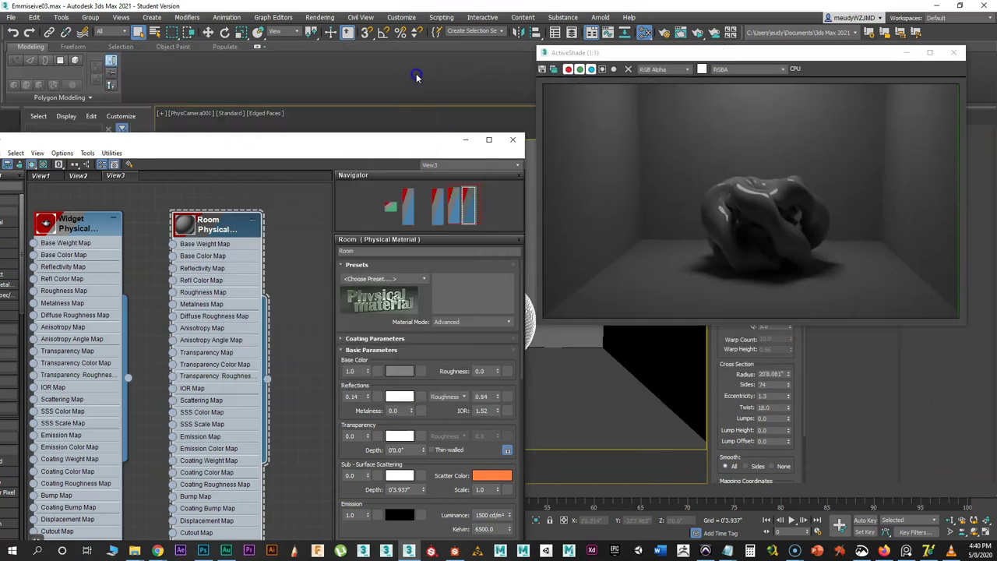
drag(414, 142, 413, 48)
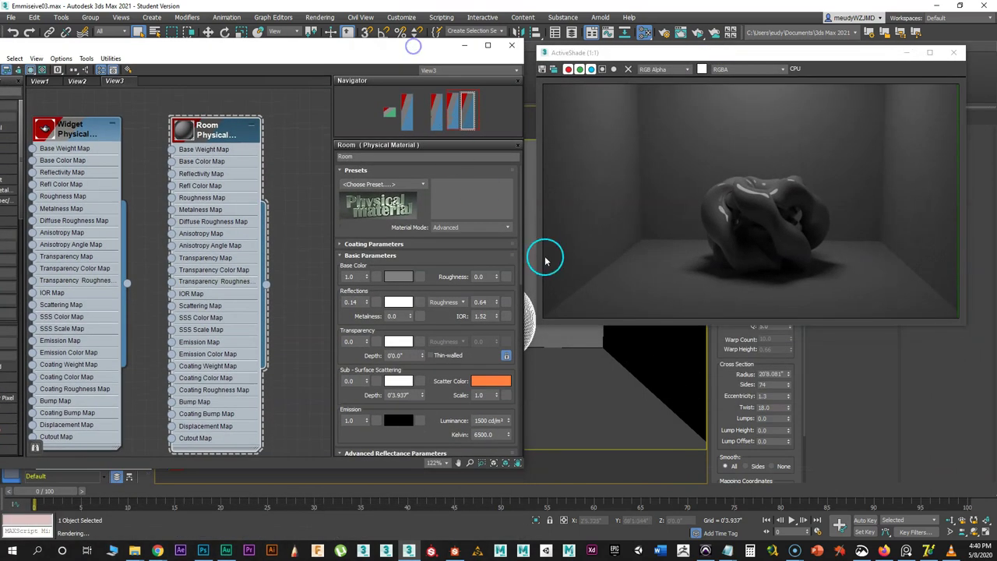
drag(75, 124, 84, 130)
drag(341, 361, 336, 197)
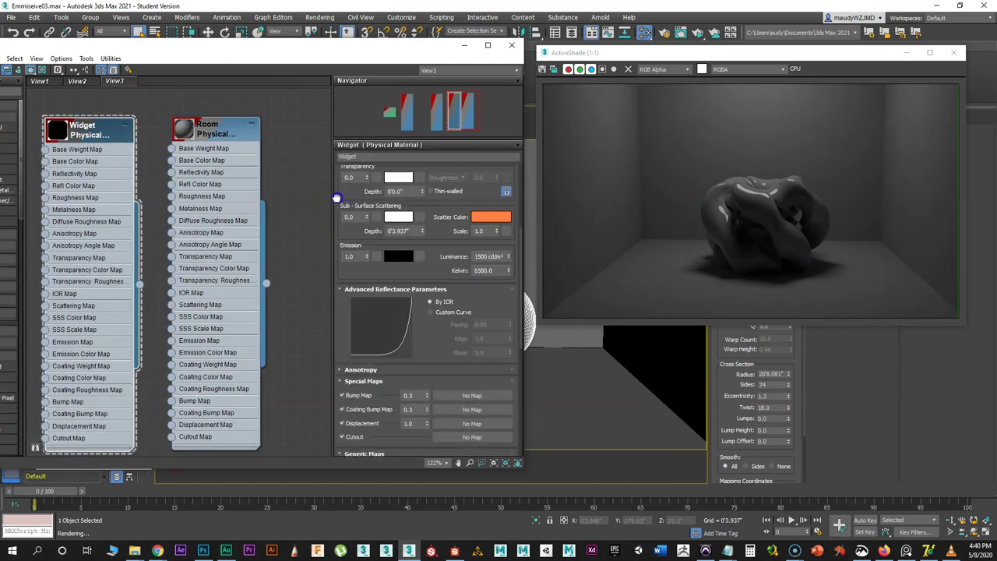
right_click(365, 260)
click(390, 258)
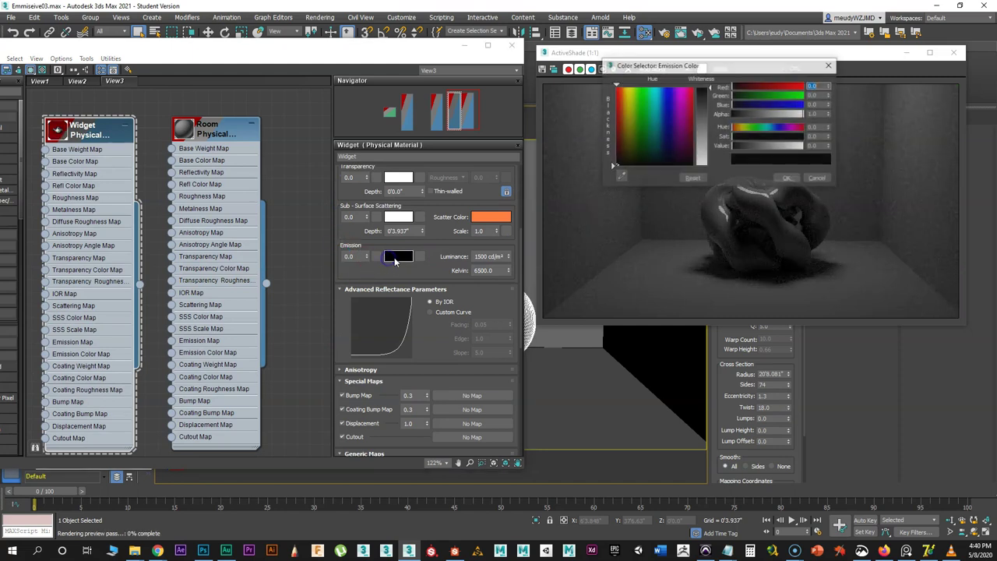
drag(707, 120, 705, 165)
click(783, 178)
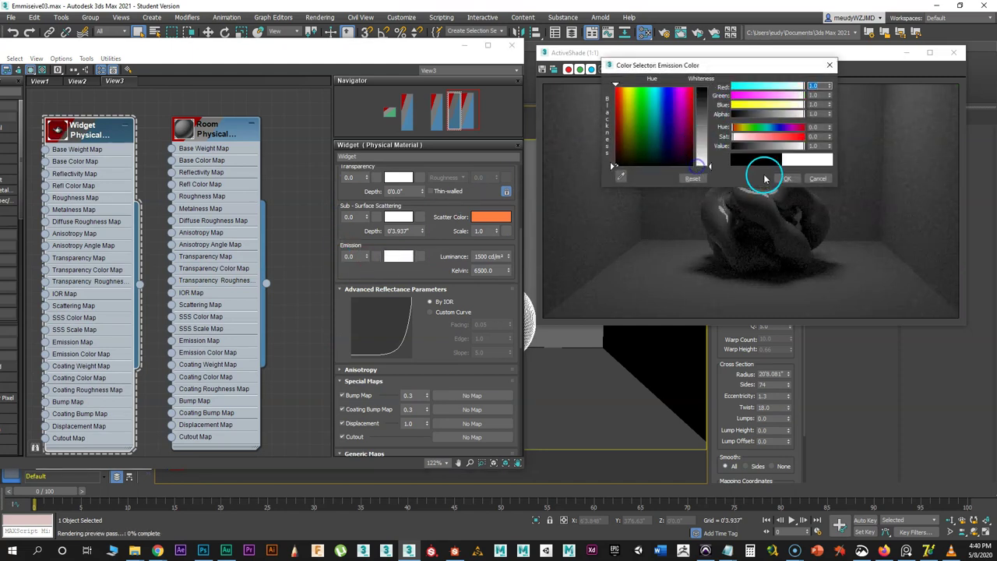
- Raise Widget's Emission weight to 1.0 so the torus knot glows
click(395, 259)
drag(366, 258, 475, 293)
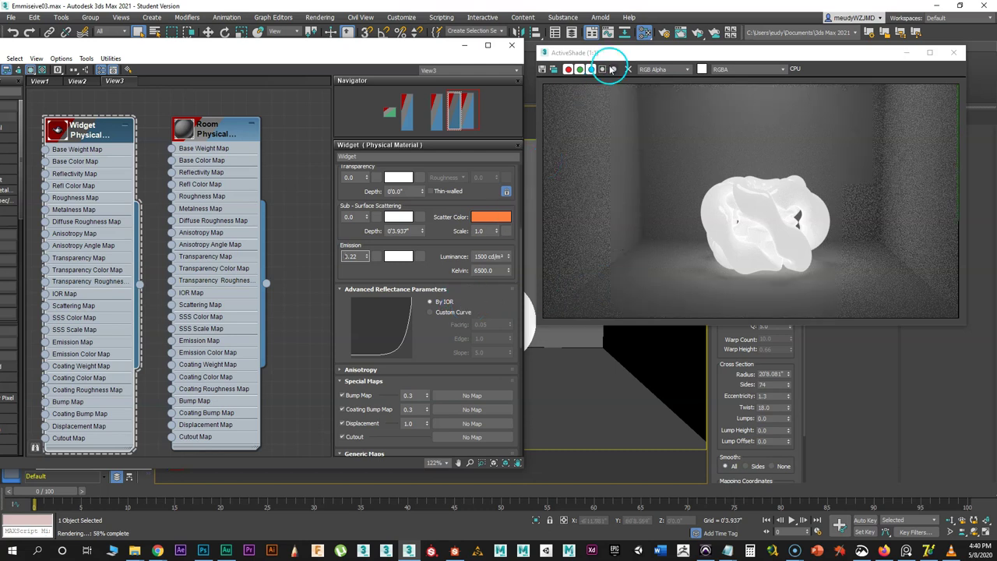
drag(614, 54, 608, 50)
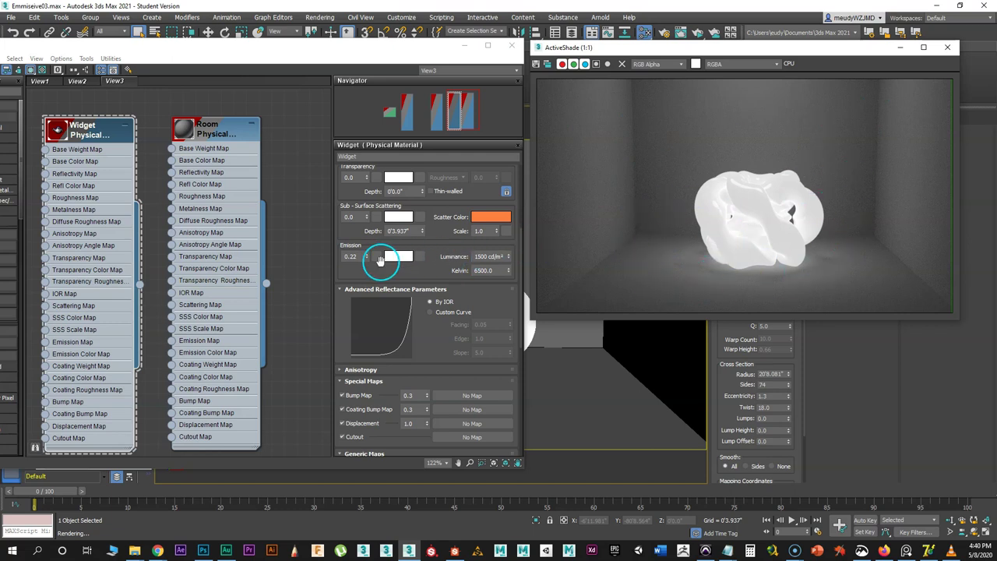
mouse_move(366, 257)
mouse_down()
mouse_move(364, 191)
mouse_move(365, 241)
mouse_up()
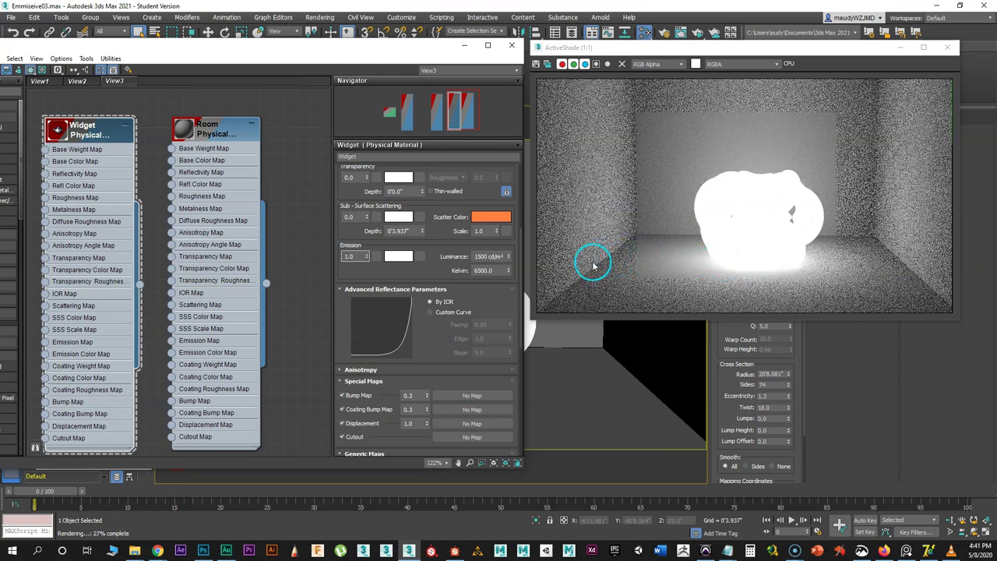
- Try Widget Emission weights of 0.15, 1.0, 0.41 and 0.14, settling at 0.34
click(365, 261)
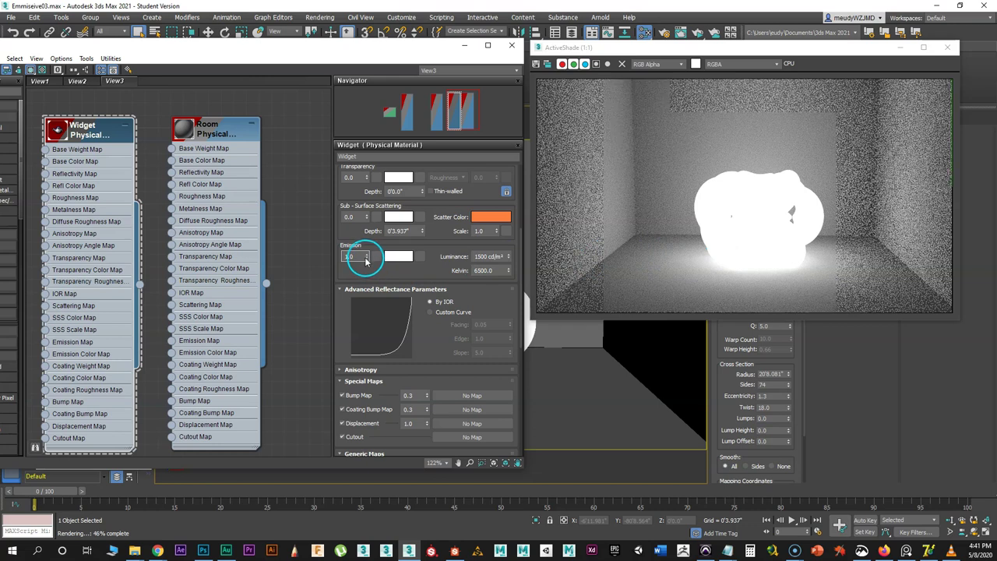
drag(365, 260, 355, 333)
click(405, 304)
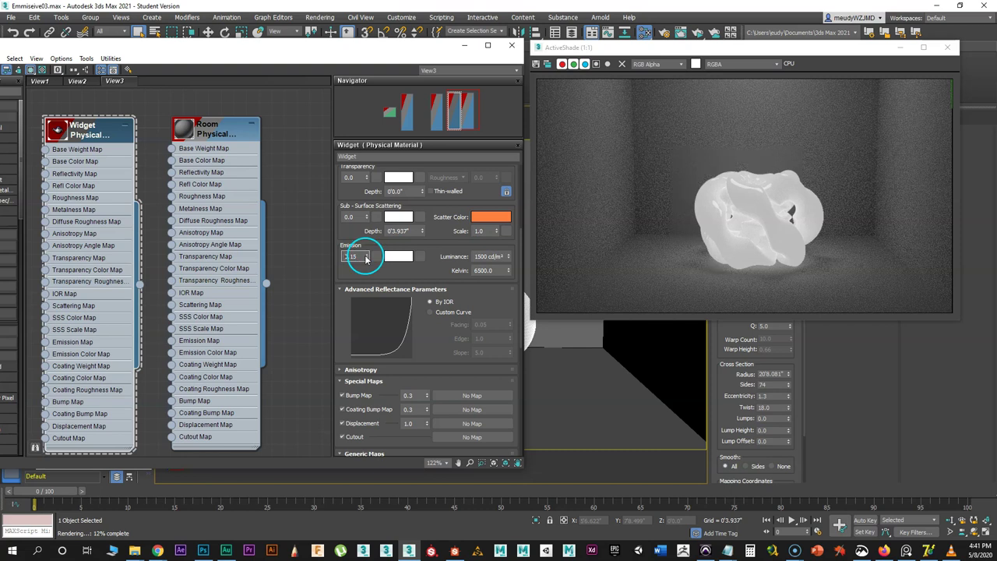
text(1)
key(Return)
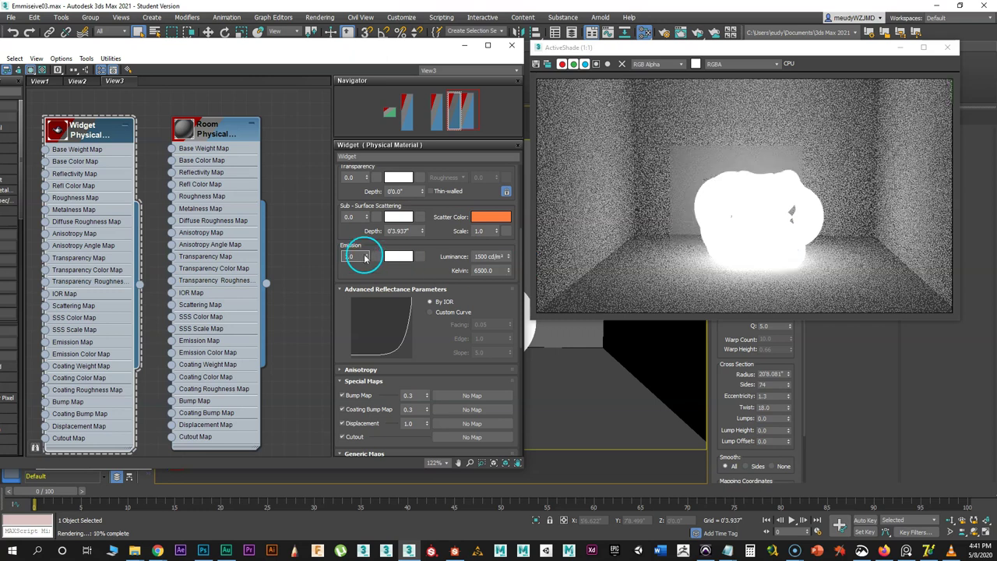
drag(365, 257, 370, 308)
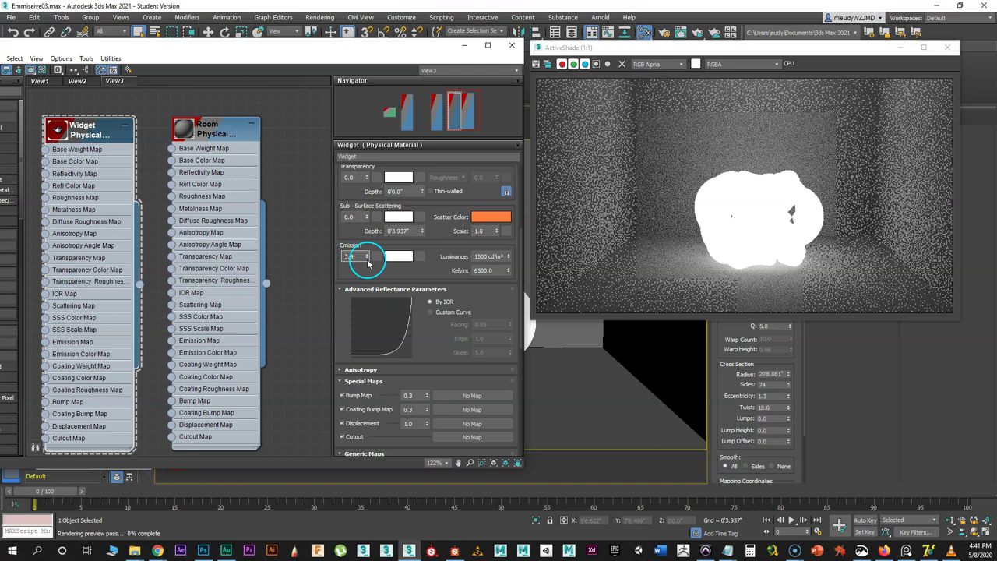
drag(367, 260, 370, 276)
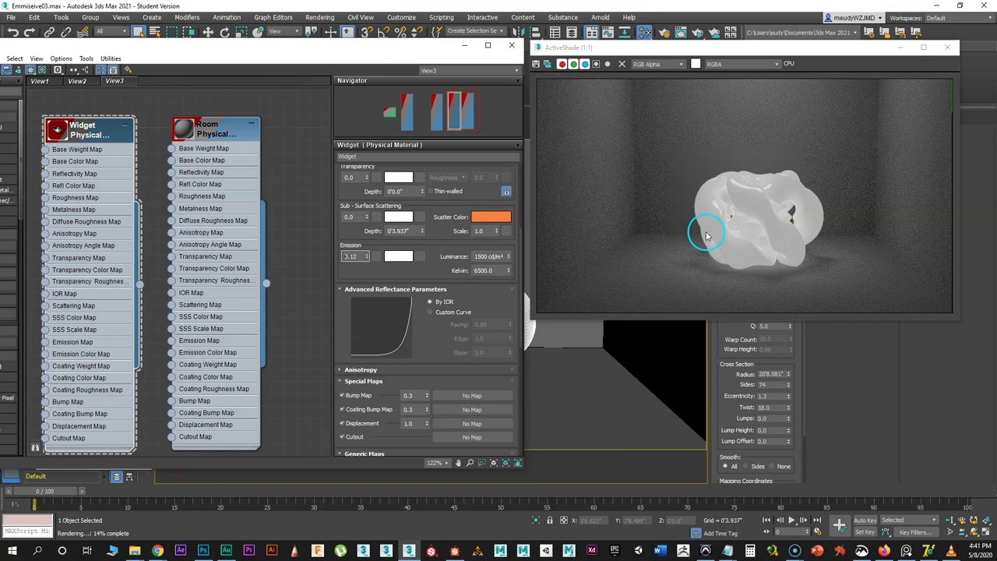
drag(366, 261, 365, 236)
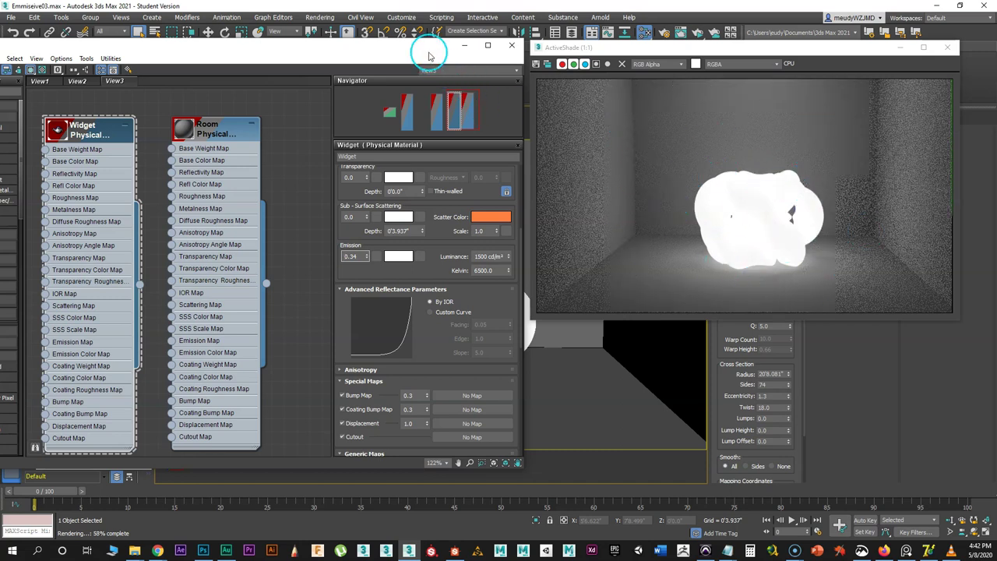
drag(429, 55, 298, 72)
drag(657, 51, 184, 57)
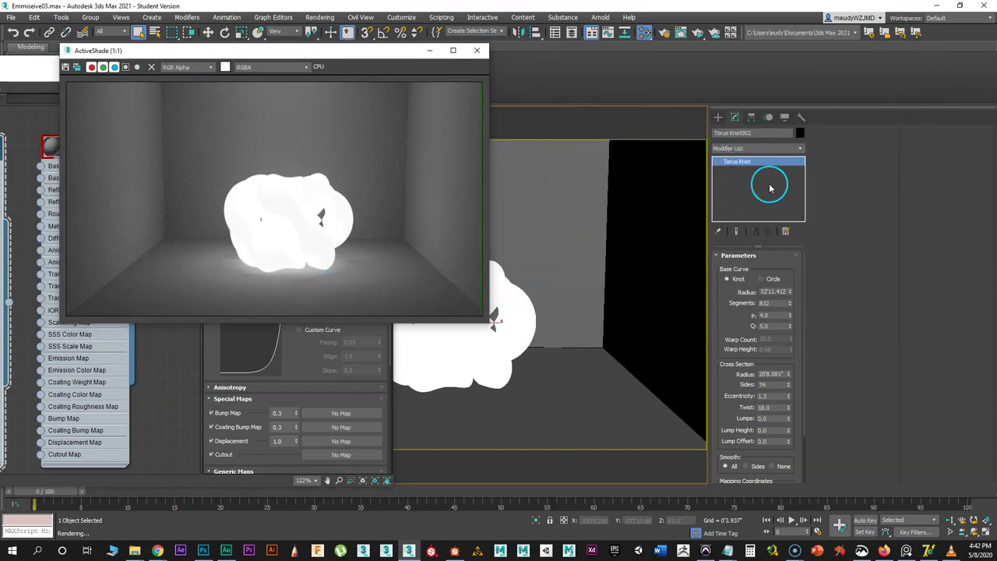
- Choose Arnold Properties from the Modifier List to add it to the torus knot
click(799, 148)
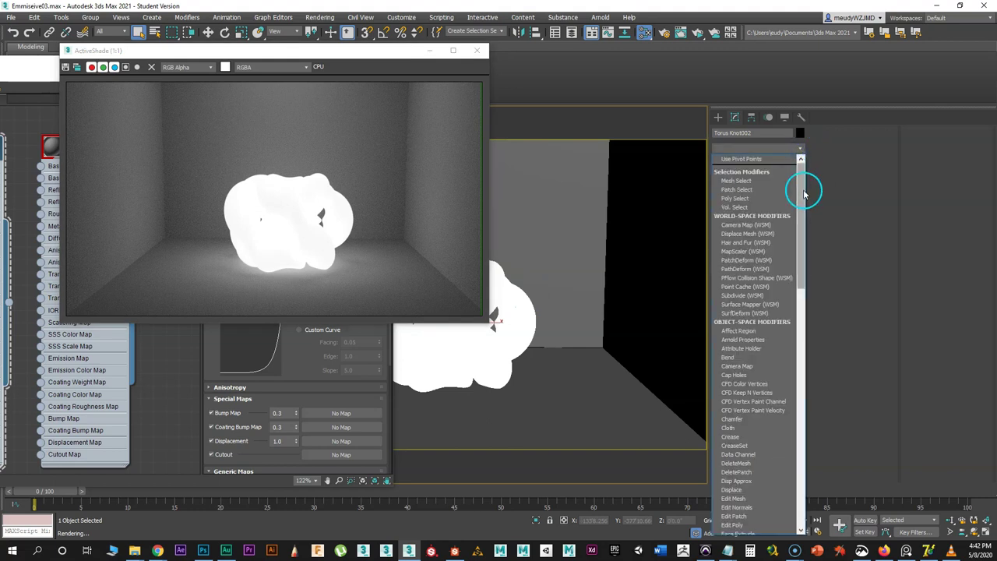
drag(805, 189, 803, 218)
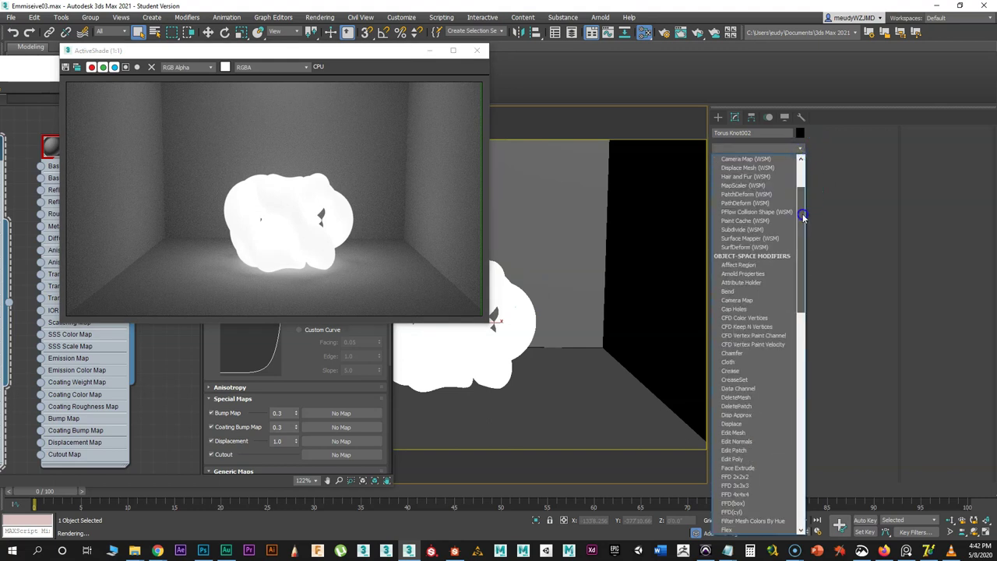
click(743, 274)
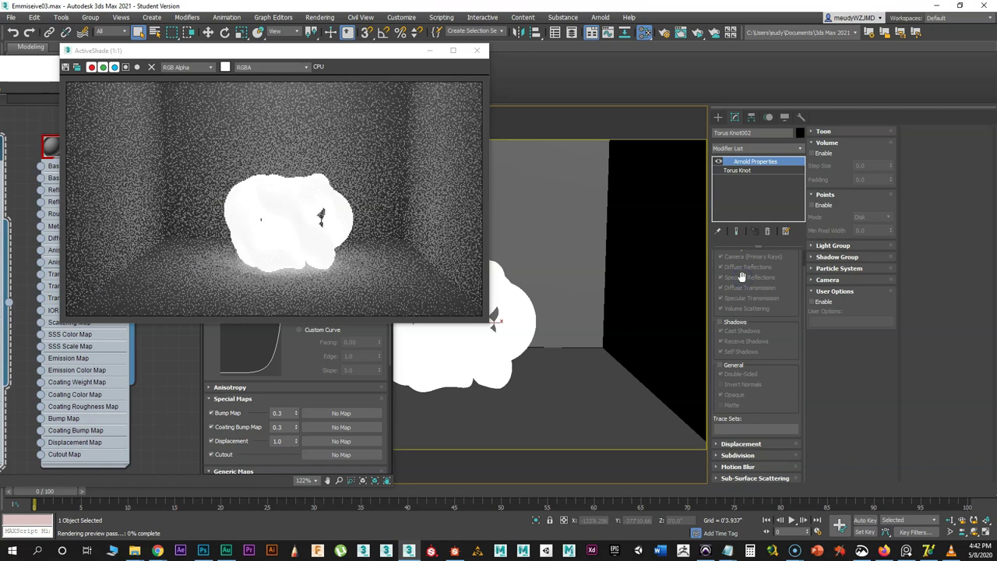
drag(394, 59, 573, 50)
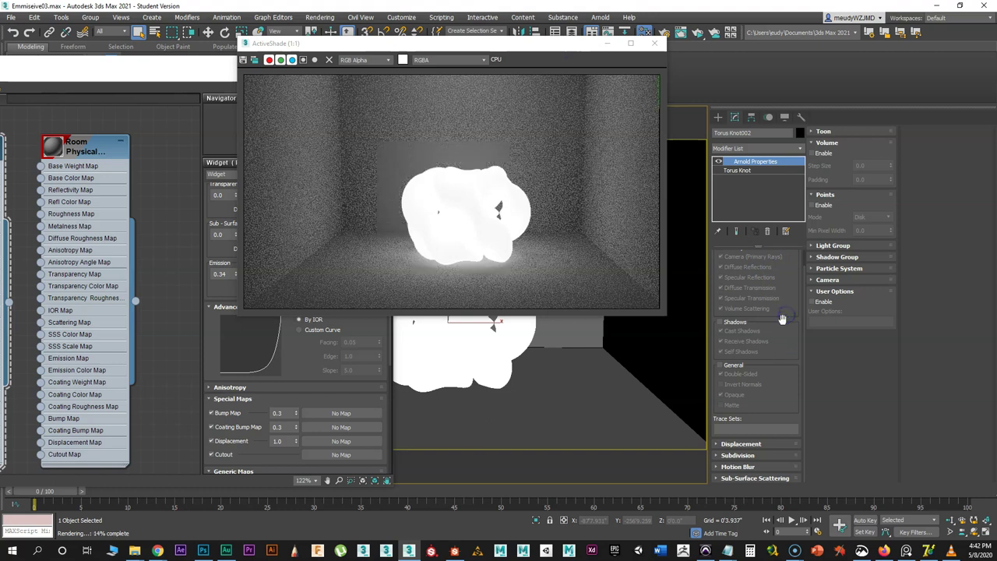
- Enable Arnold Visibility overrides, toggling Camera, Diffuse Reflections and Diffuse Transmission but leaving all on
scroll(782, 318, up, 3)
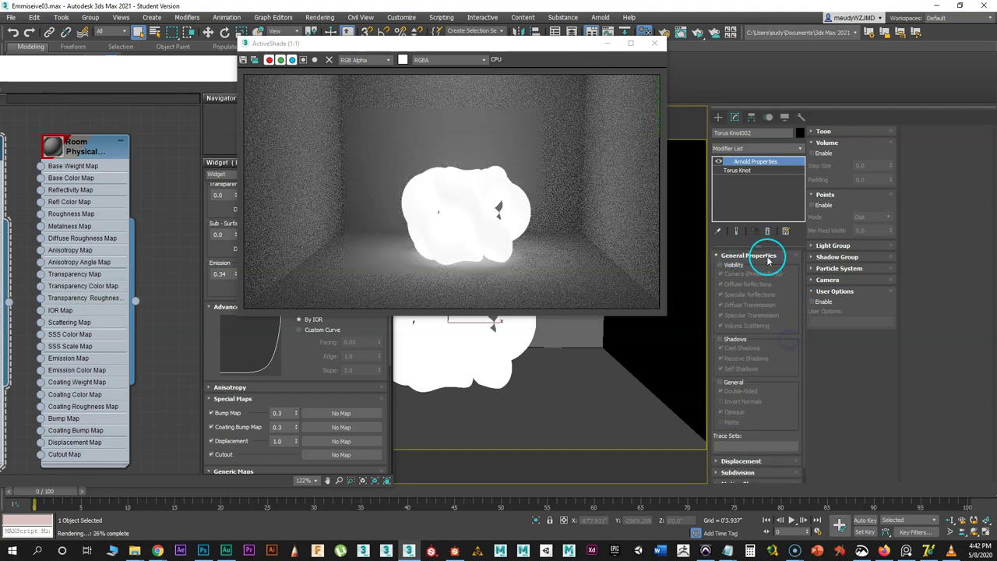
click(719, 265)
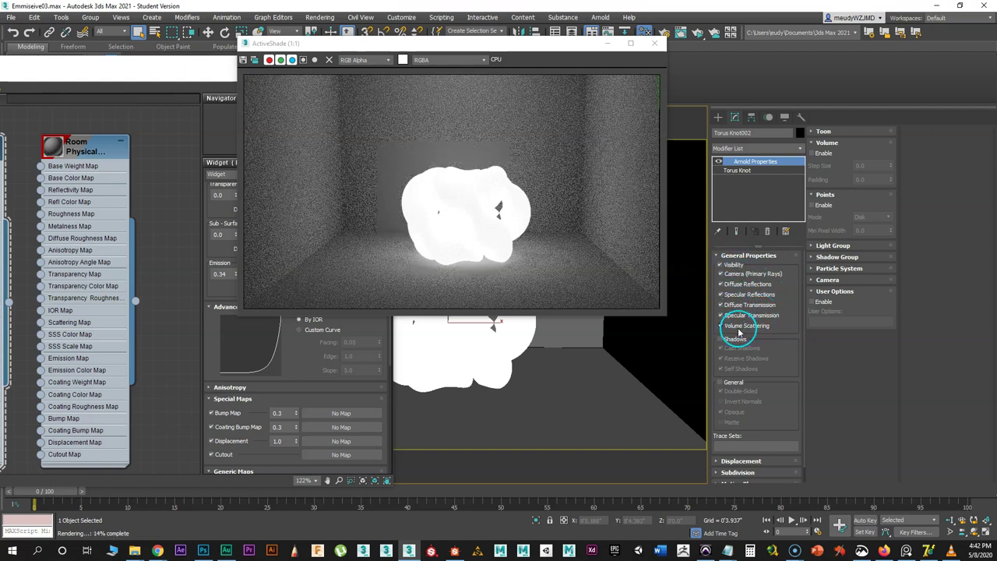
click(723, 274)
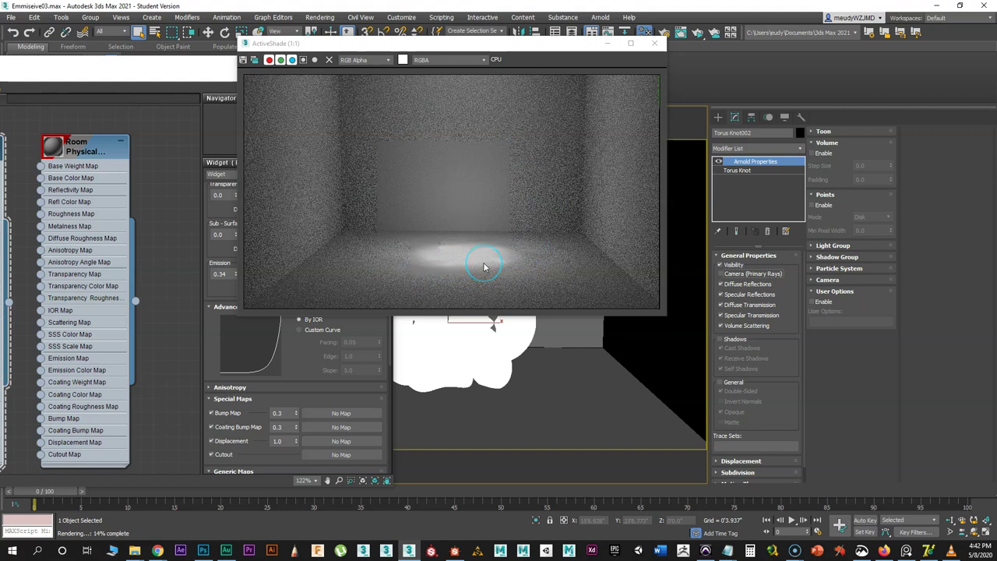
click(721, 275)
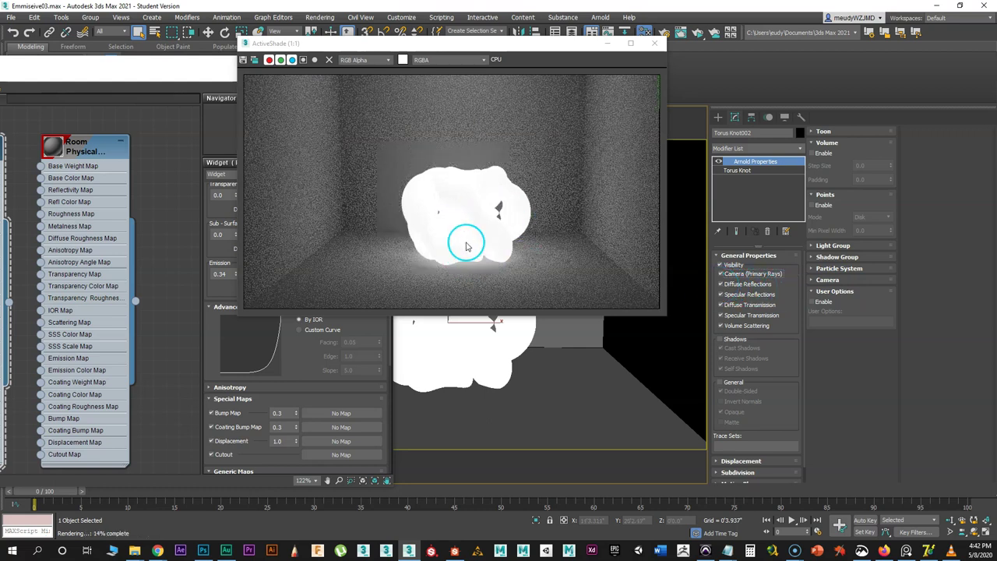
click(720, 284)
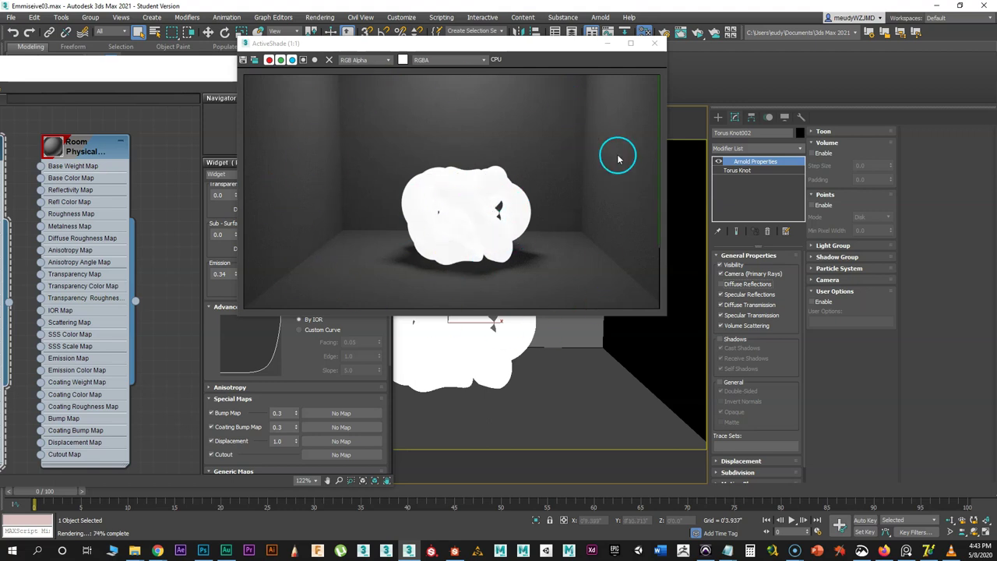
click(721, 304)
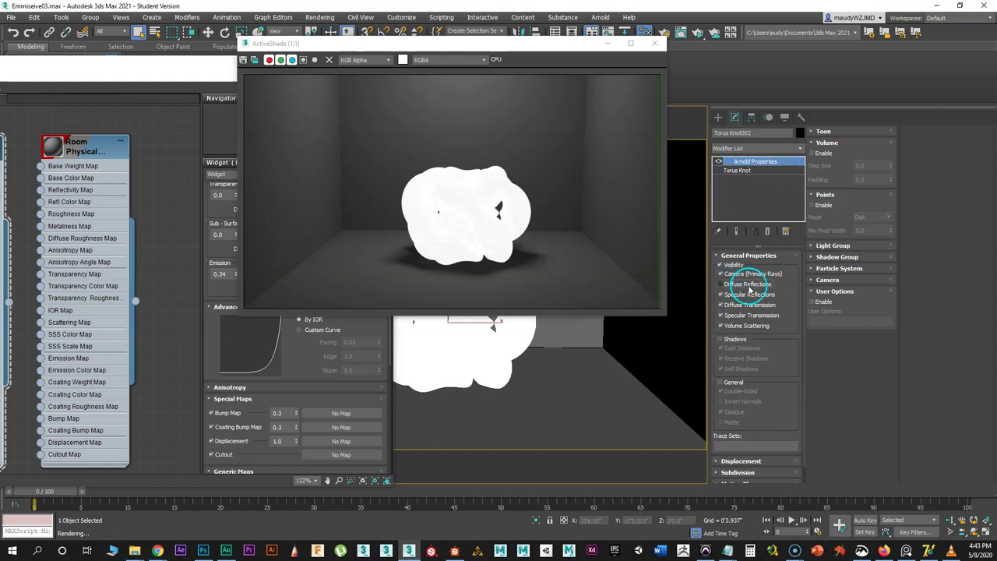
click(721, 284)
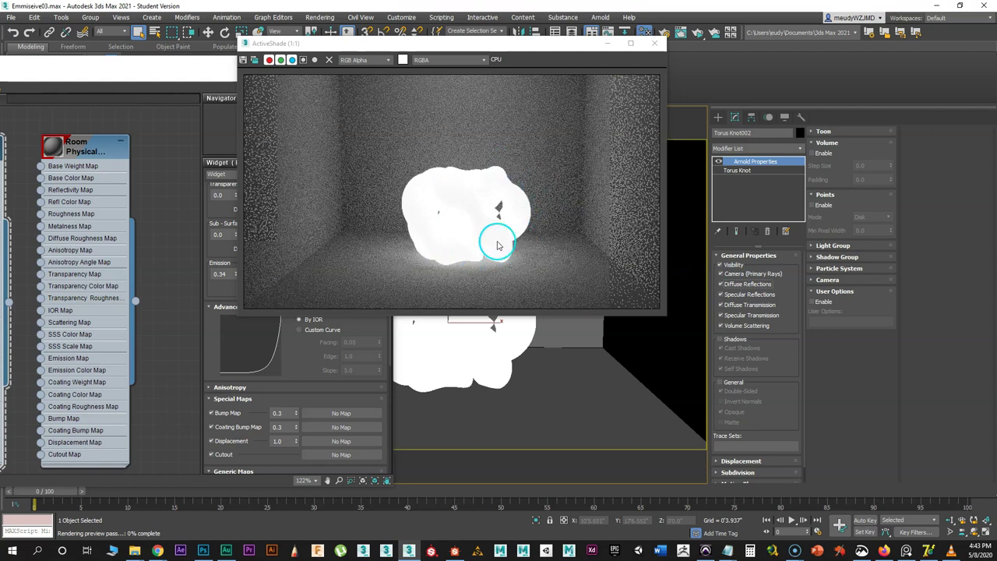
- Reset Widget's Emission weight spinner to 0.0 so the torus knot renders dark
drag(470, 46, 669, 58)
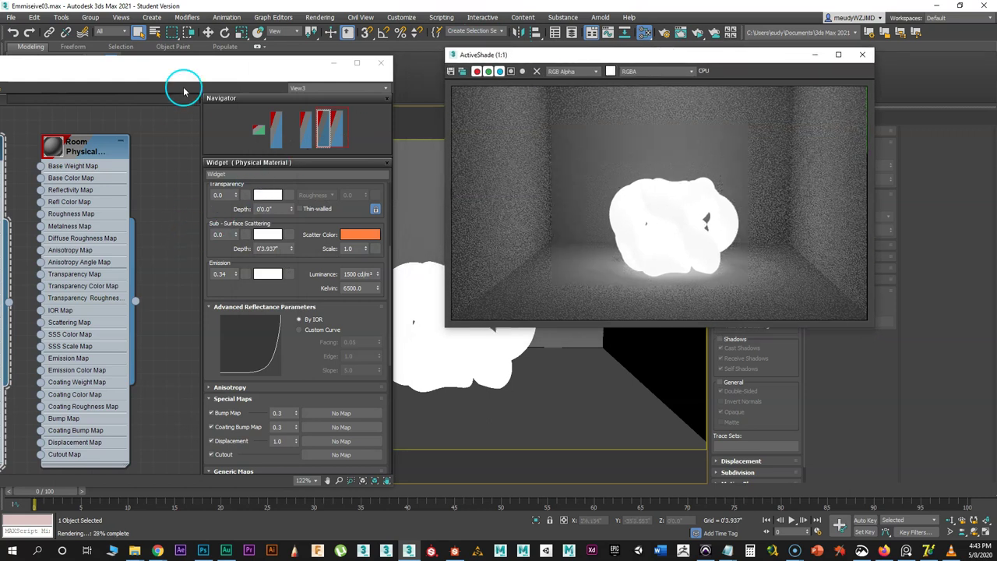
drag(176, 62, 368, 59)
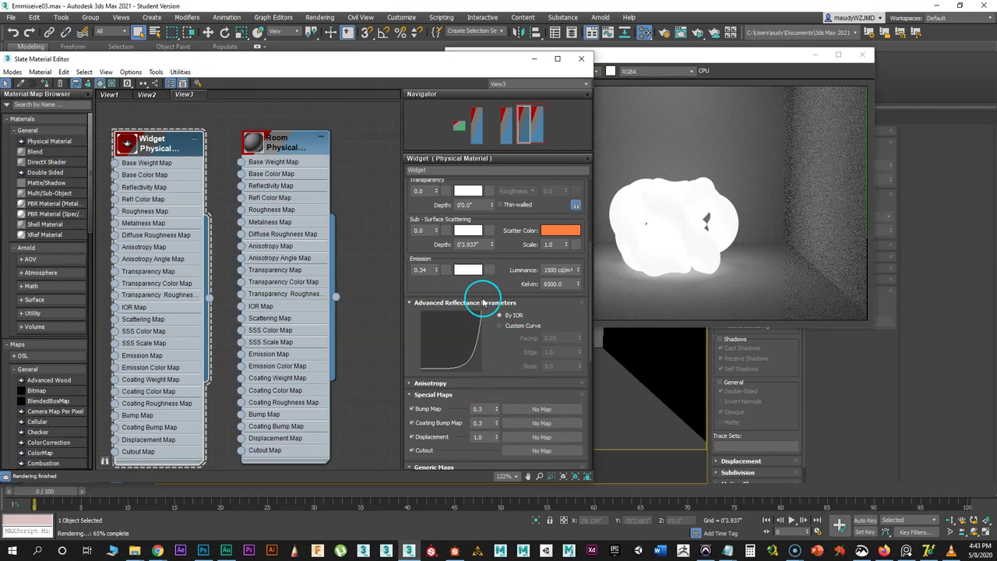
right_click(436, 271)
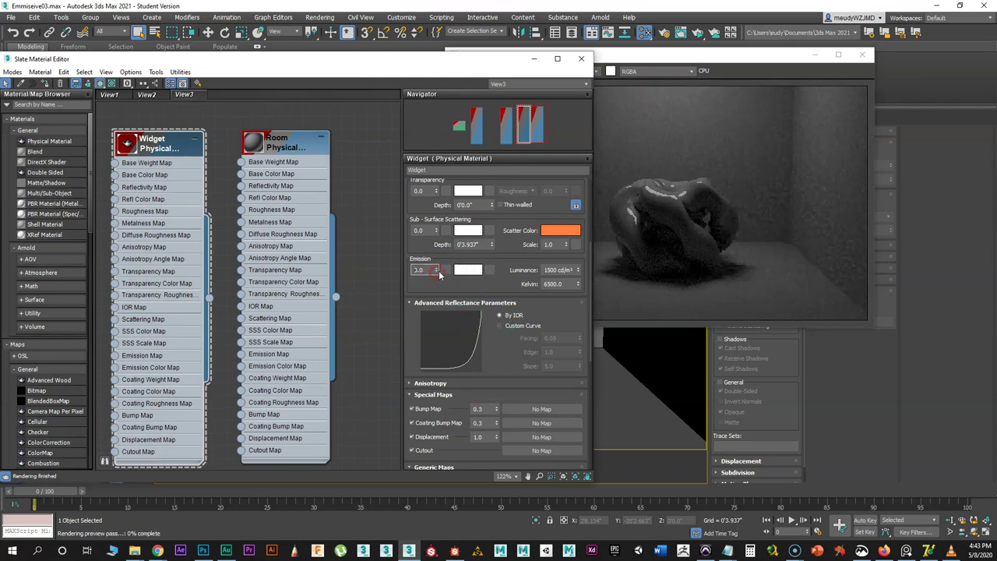
drag(489, 59, 356, 72)
drag(597, 56, 152, 86)
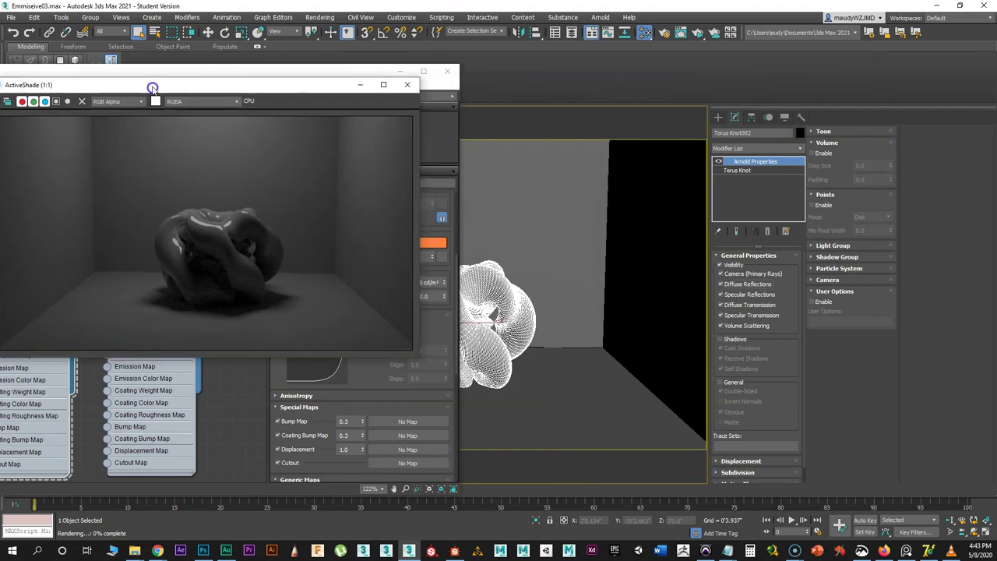
- Create an Arnold Light in the room from the Arnold light category
click(718, 117)
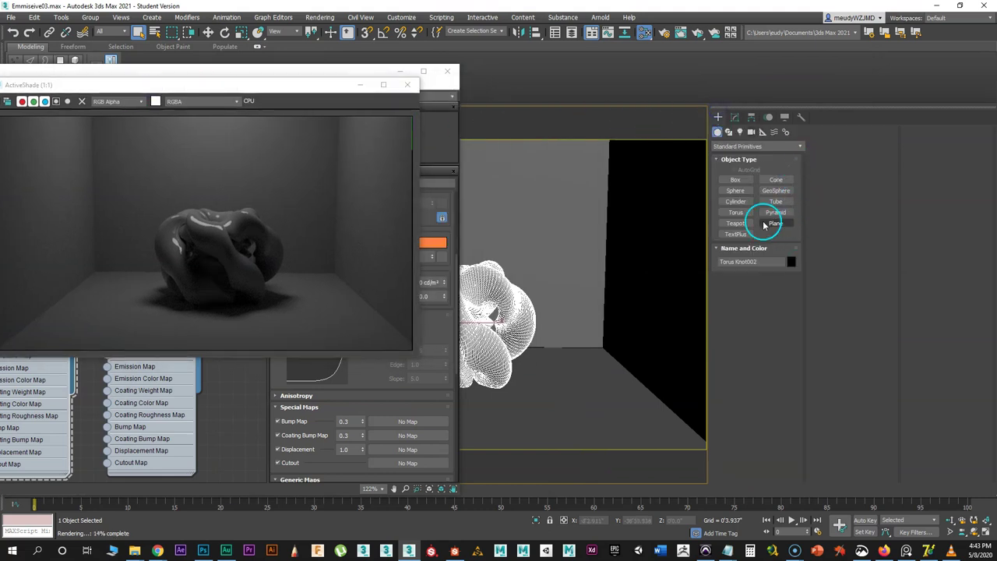
click(740, 132)
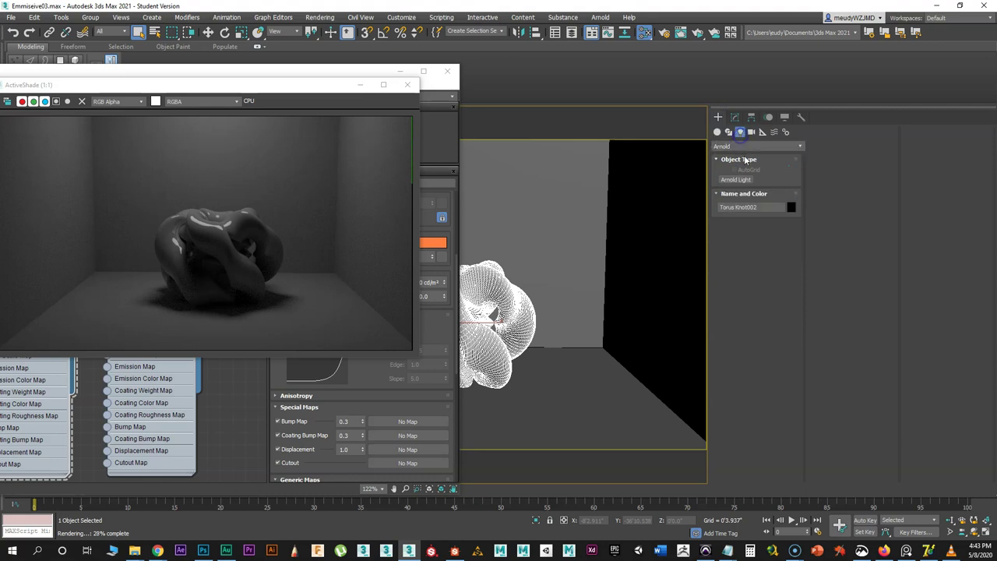
click(743, 180)
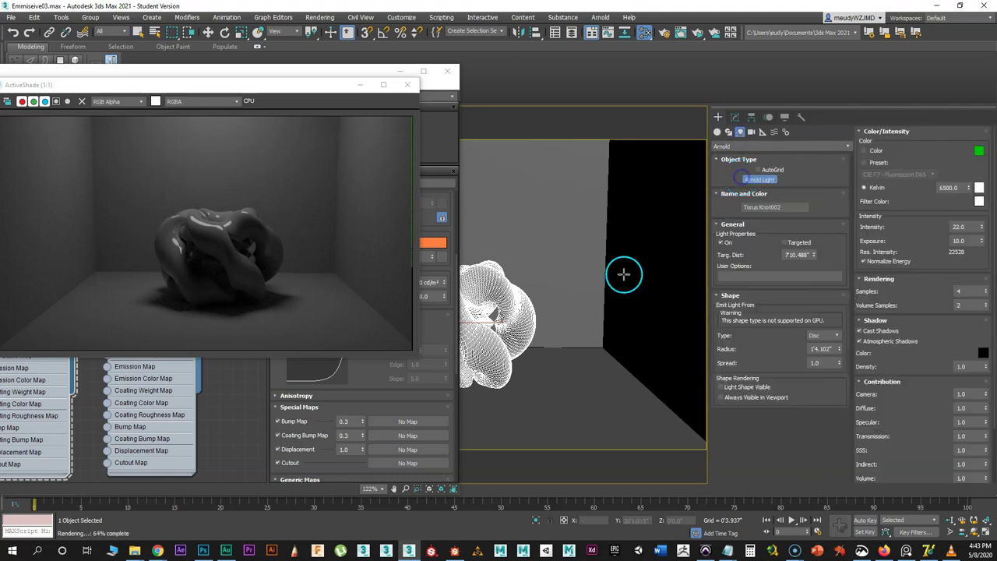
click(556, 361)
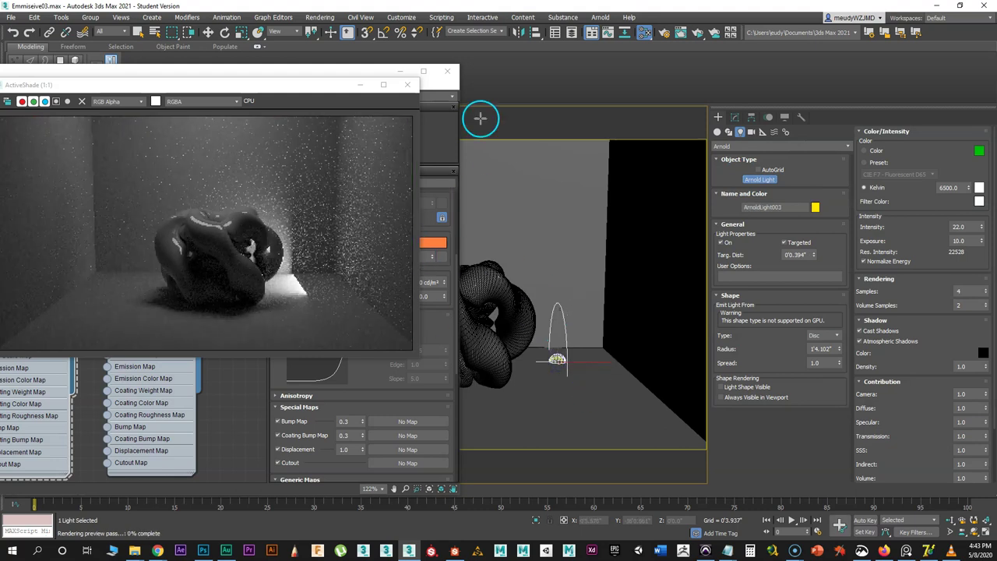
drag(305, 83, 331, 67)
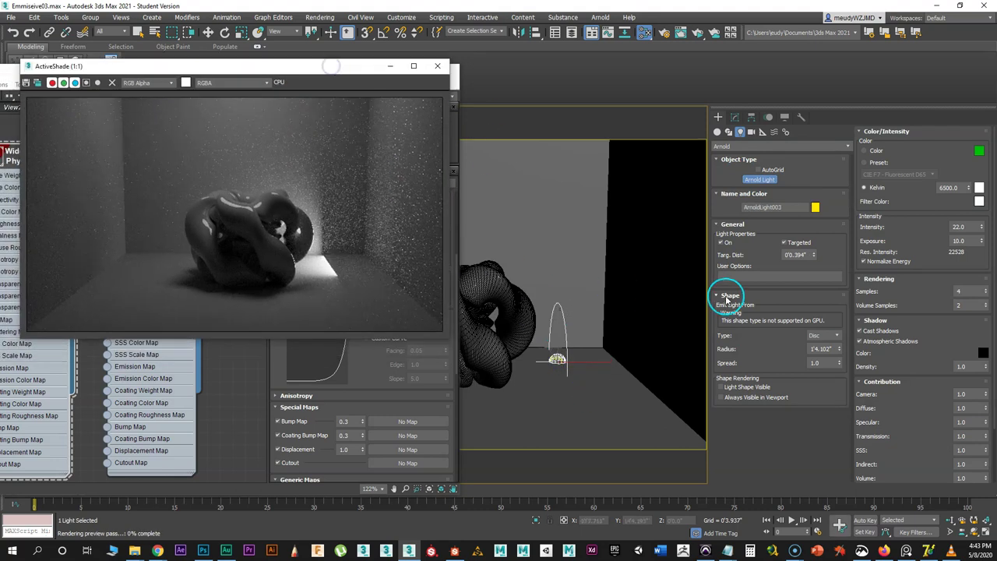
- Set the Arnold light's Shape Type to Mesh
click(823, 335)
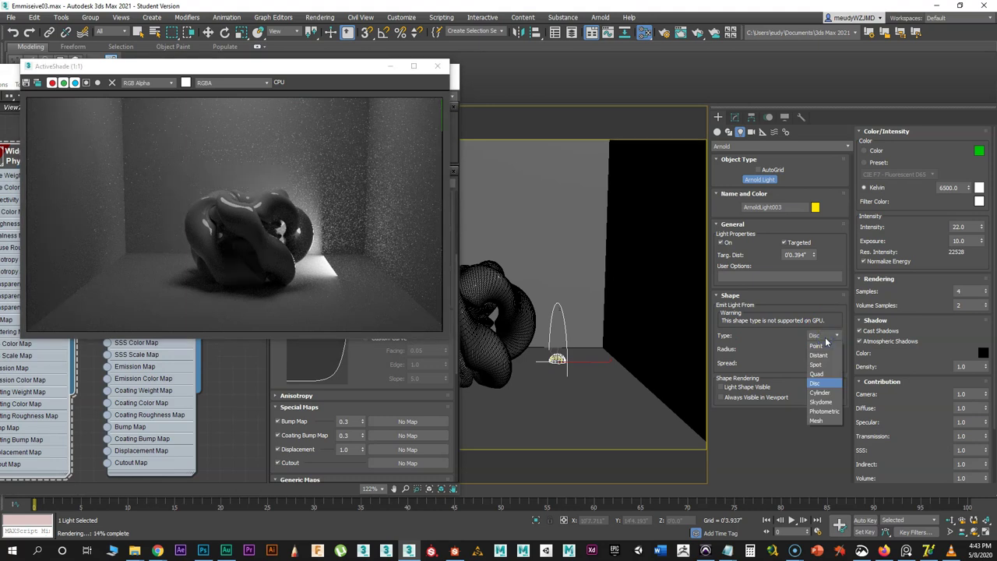
click(816, 421)
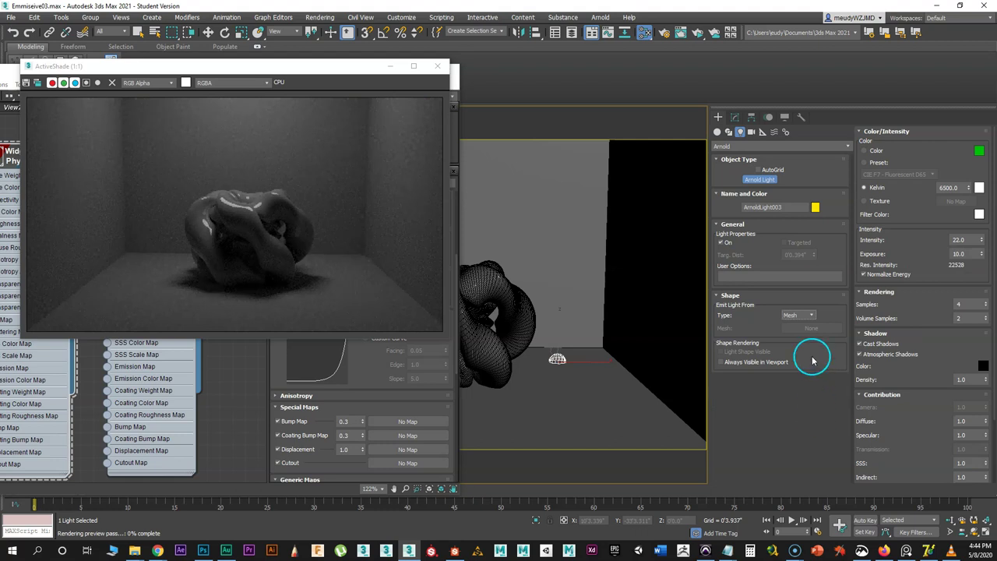
click(735, 117)
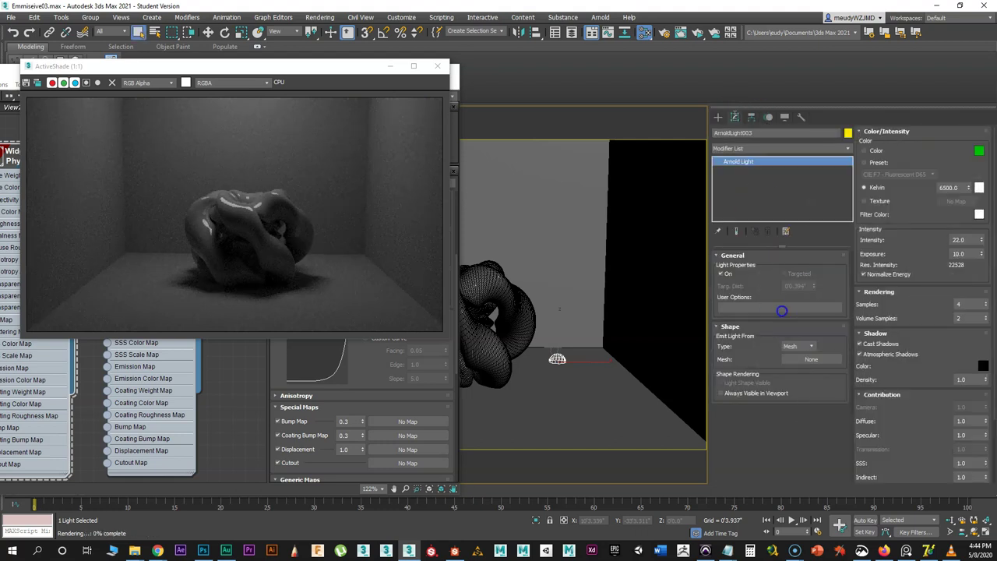
- Assign Torus Knot002 as the light's emitting mesh
click(811, 360)
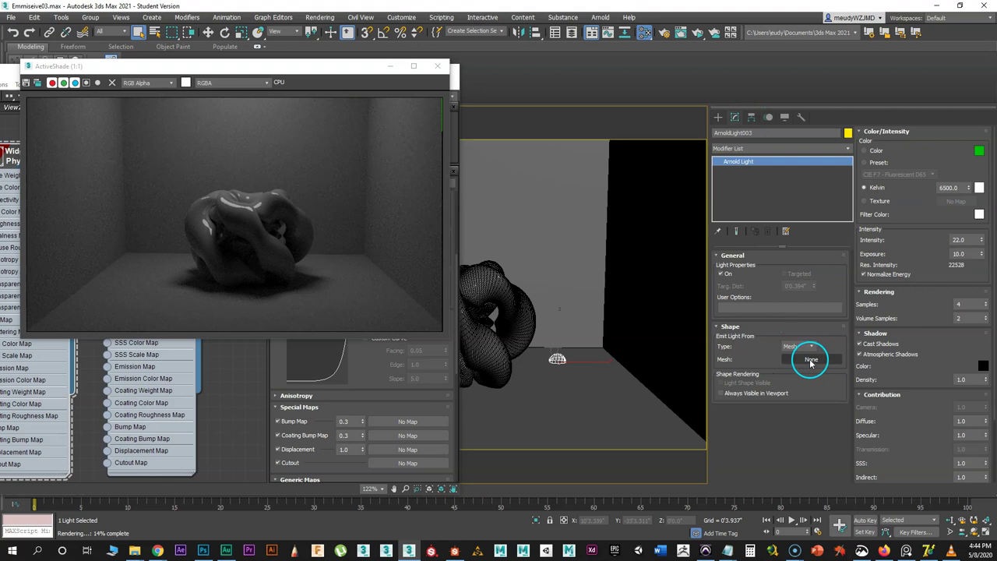
click(481, 284)
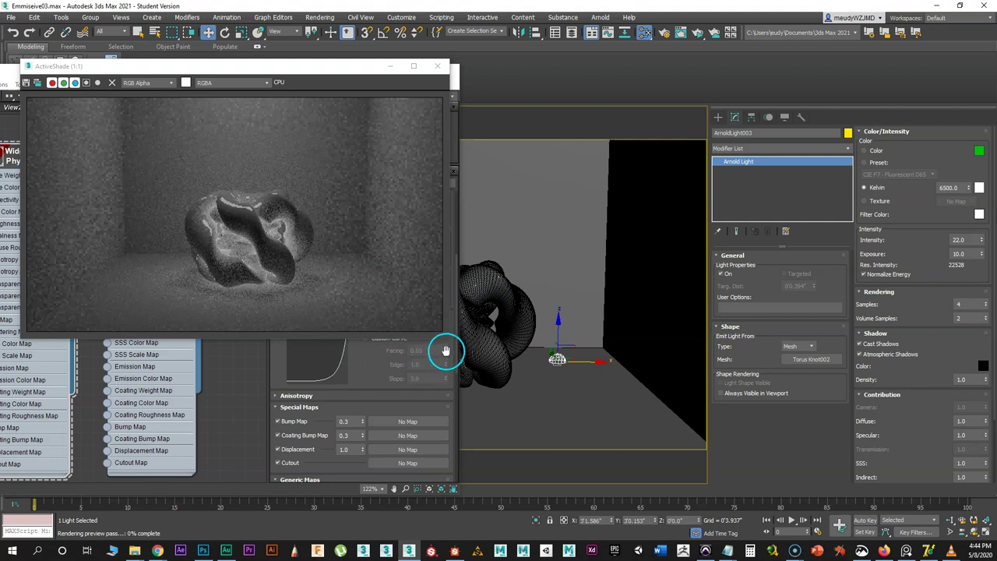
drag(268, 67, 272, 57)
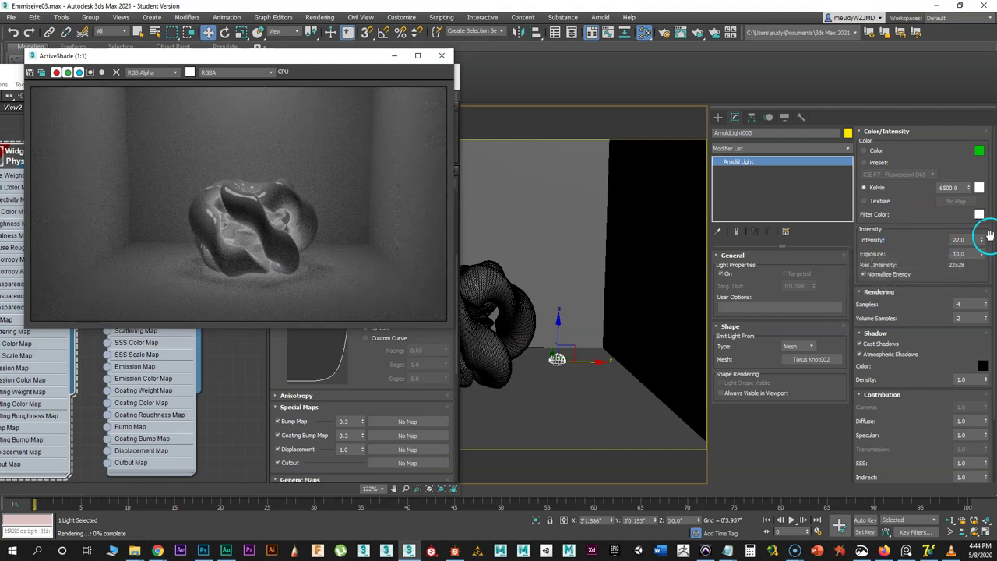
- Raise the light's intensity to 106.5 and switch it from Kelvin to its green Color
drag(983, 243, 976, 195)
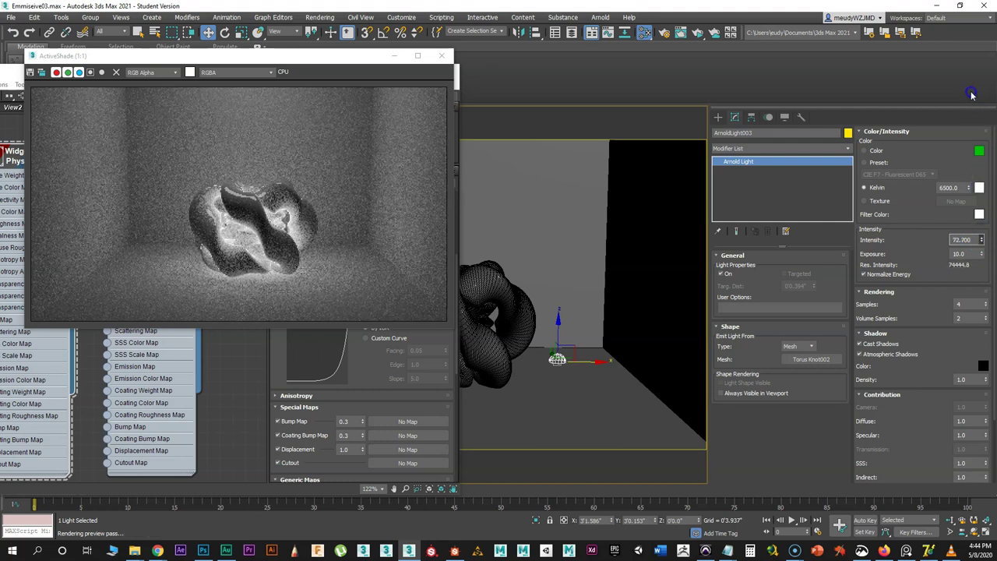
drag(955, 491, 248, 274)
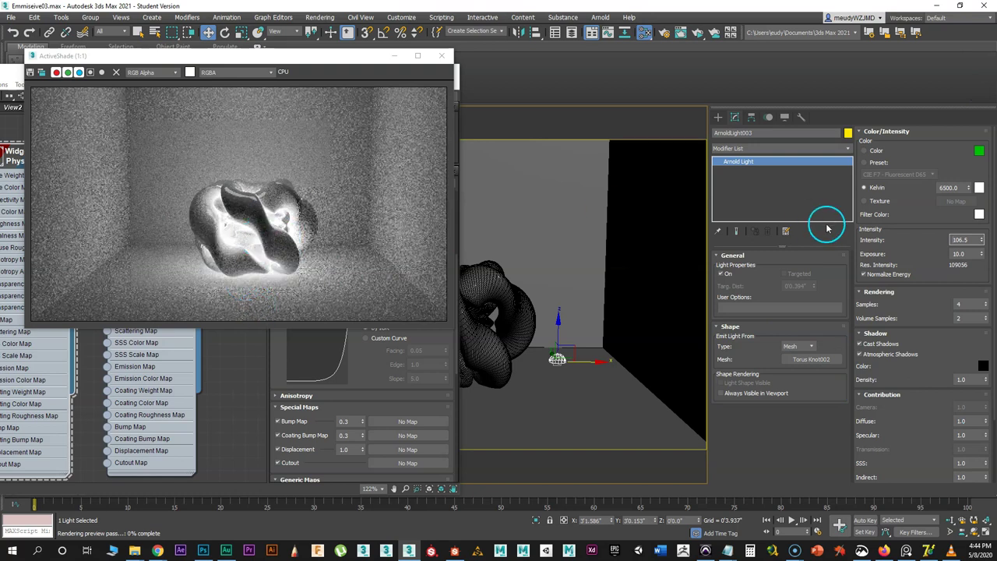
click(864, 150)
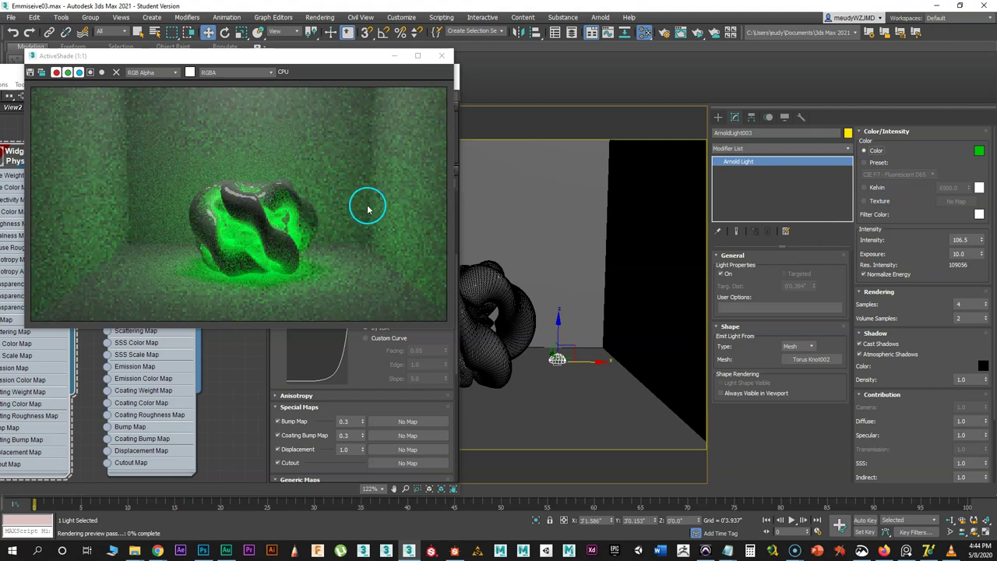
drag(313, 55, 354, 61)
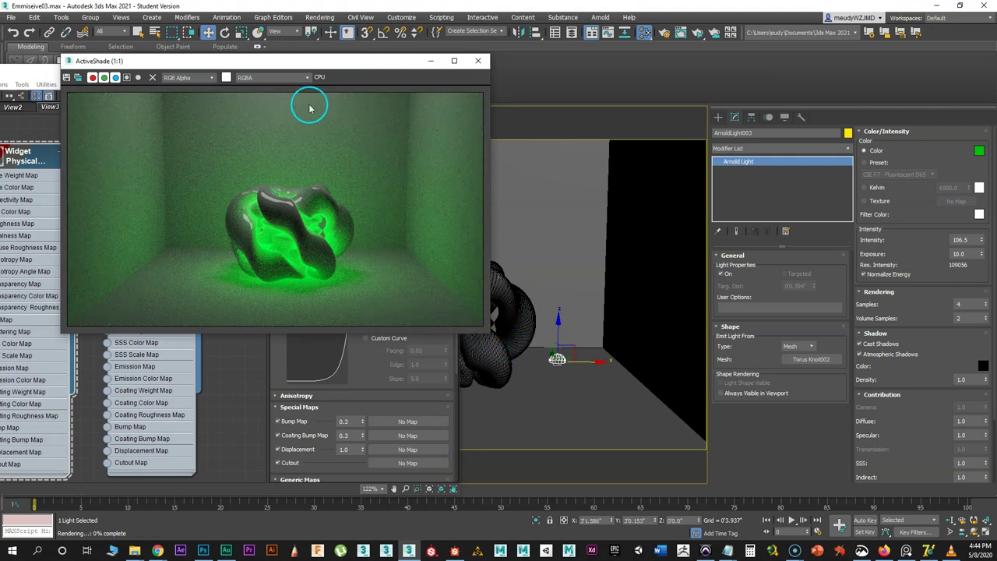
drag(312, 64, 394, 46)
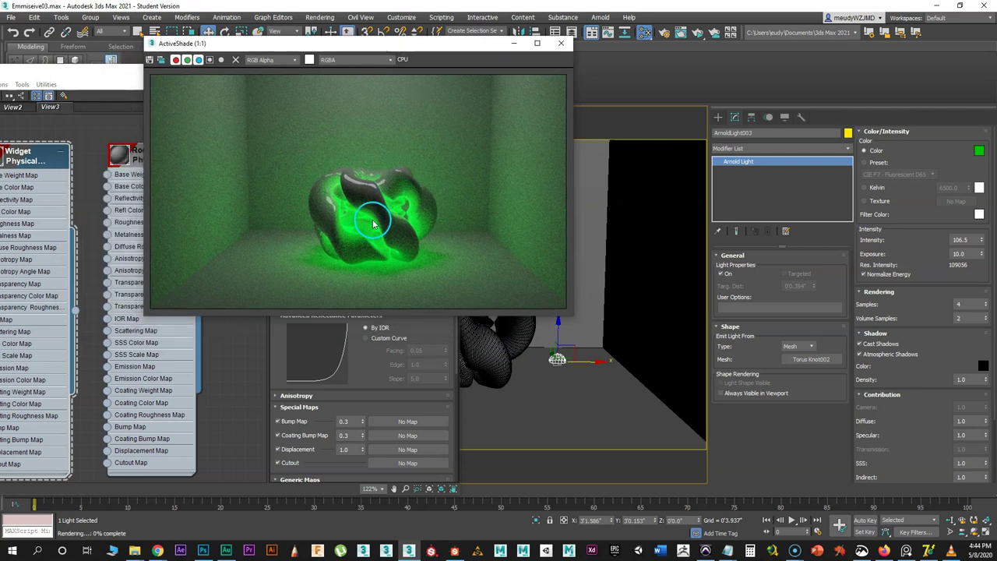
drag(356, 40, 487, 27)
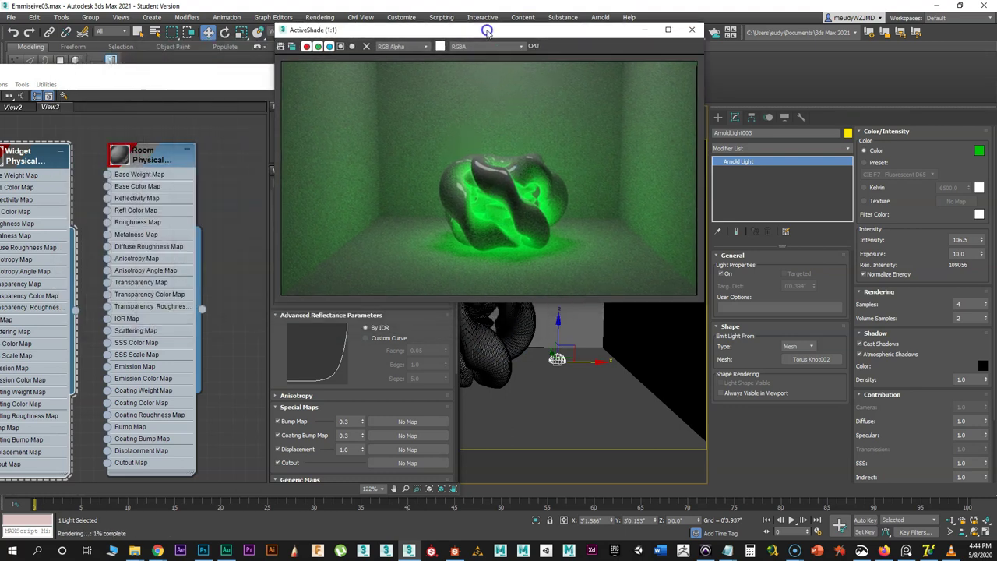
drag(190, 70, 240, 73)
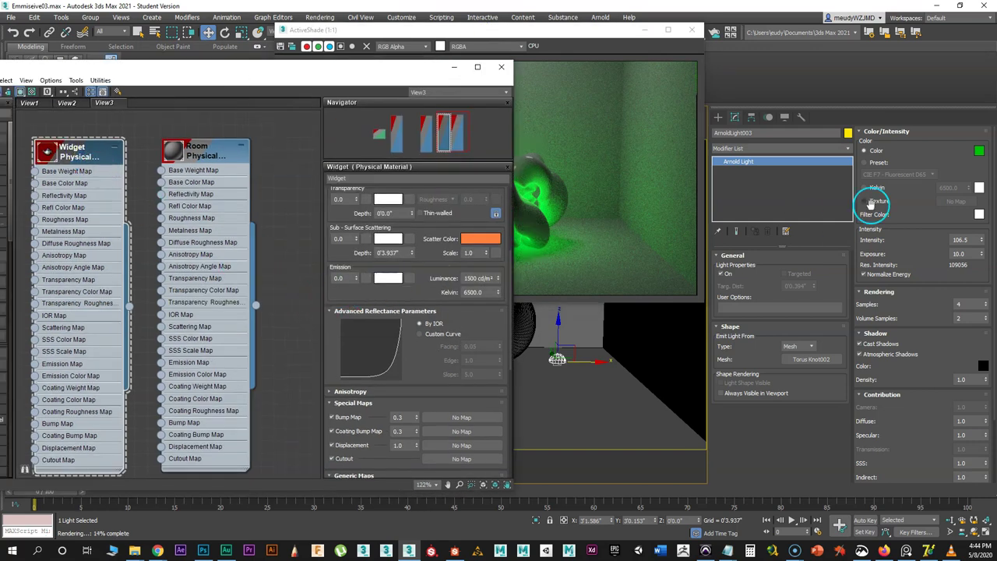
- Copy the light's green colour and paste it into the Widget material's Emission colour
right_click(980, 153)
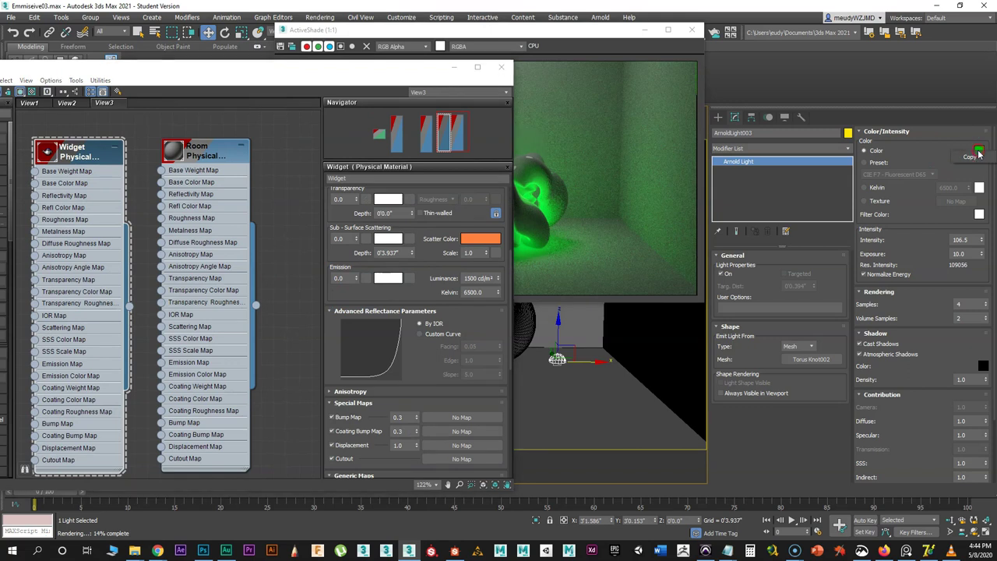
right_click(389, 279)
click(409, 300)
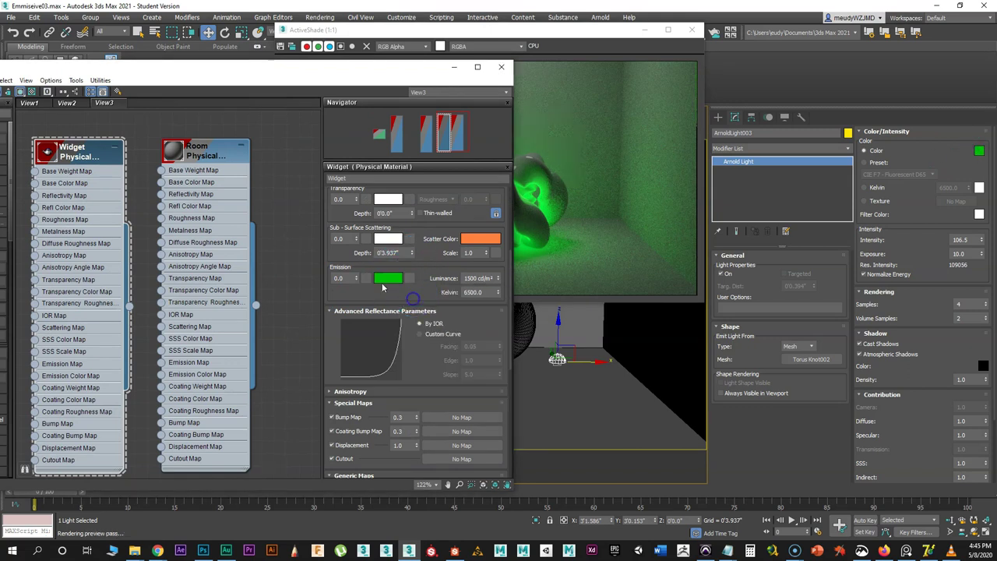
drag(441, 35, 578, 19)
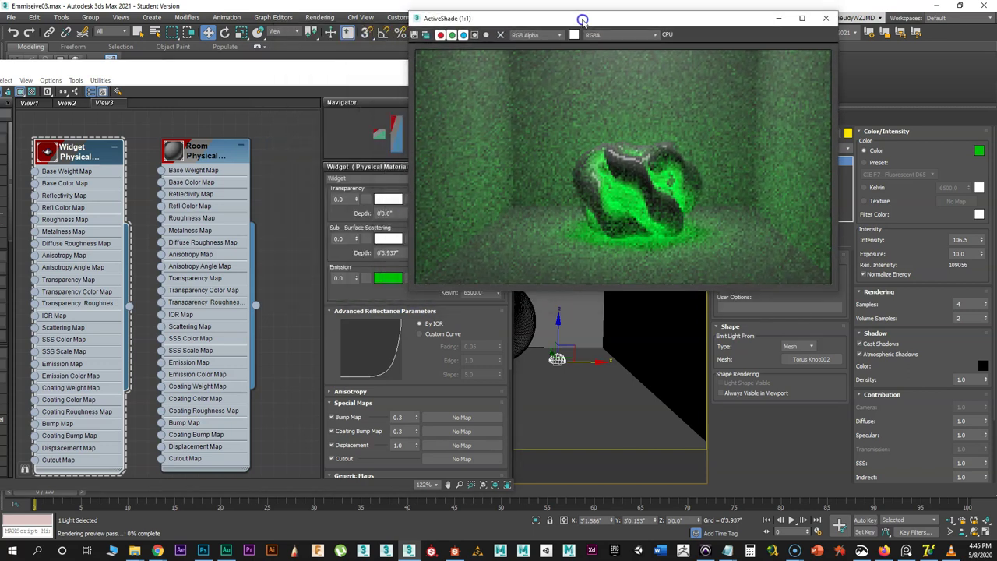
- Set the Widget's emission weight to 0.1, arranging the editor and render windows
drag(357, 280, 352, 262)
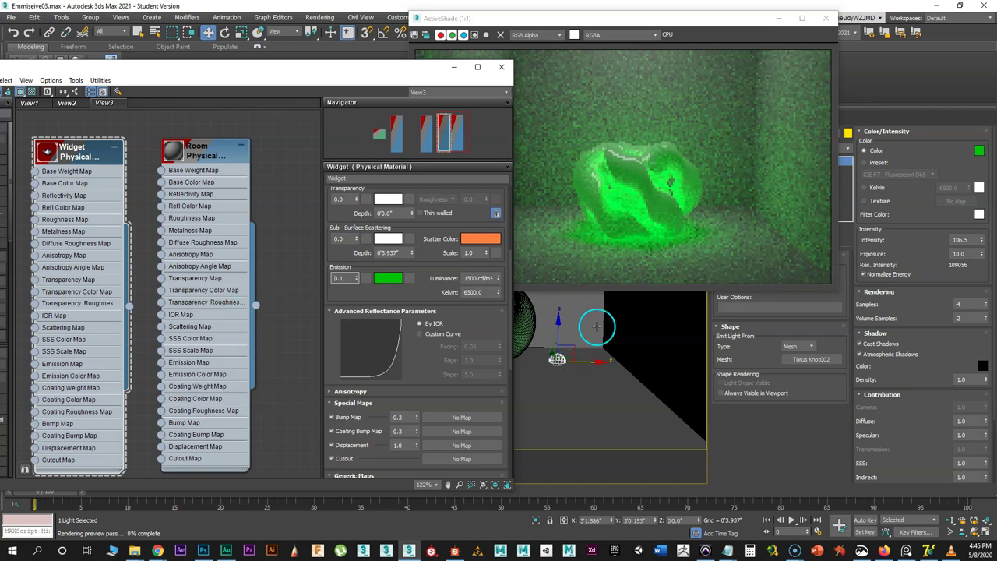
drag(440, 68, 362, 47)
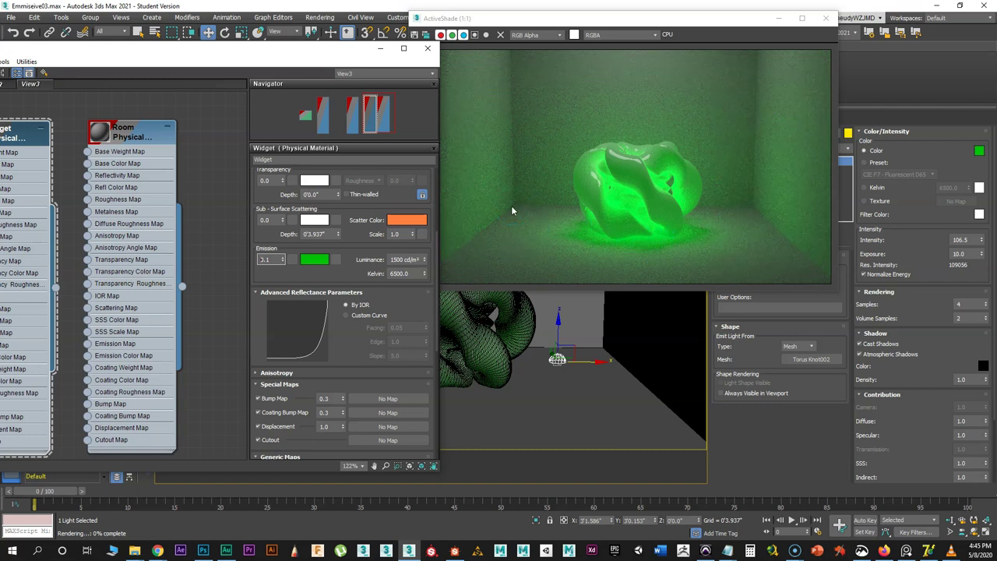
drag(618, 31, 506, 35)
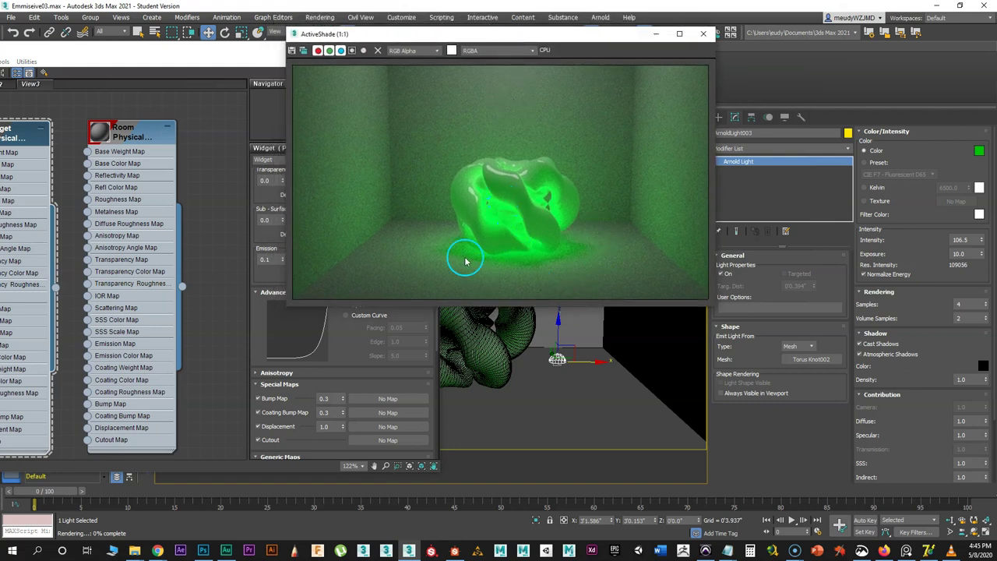
drag(568, 235, 476, 252)
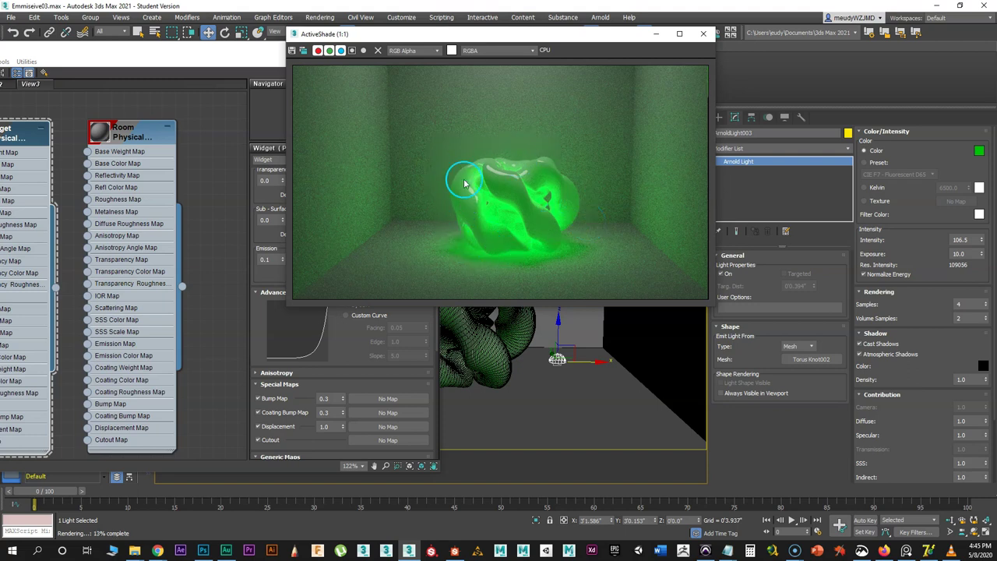
drag(91, 62, 231, 37)
drag(139, 127, 150, 127)
click(412, 40)
drag(414, 45, 267, 48)
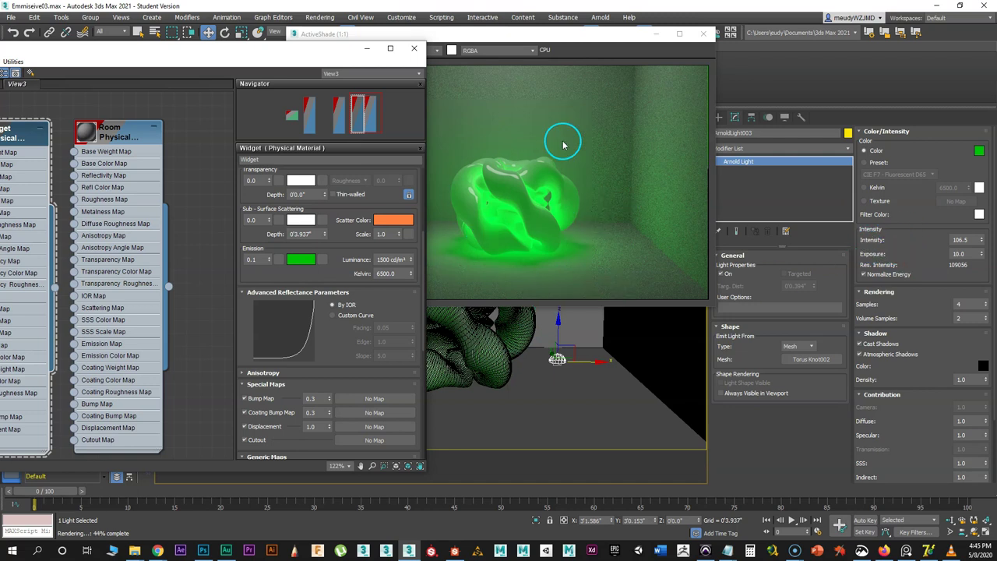
drag(527, 37, 561, 45)
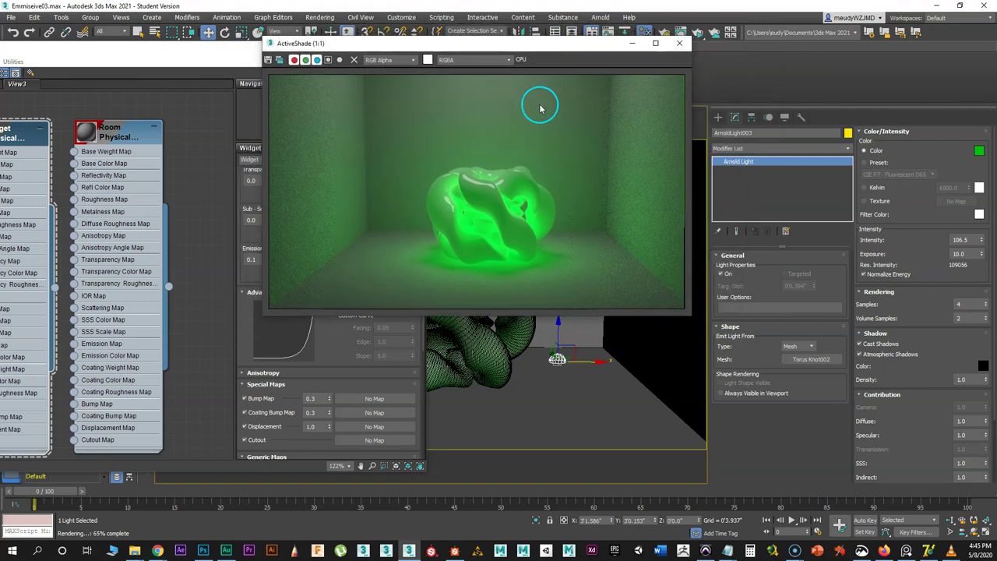
drag(520, 49, 543, 48)
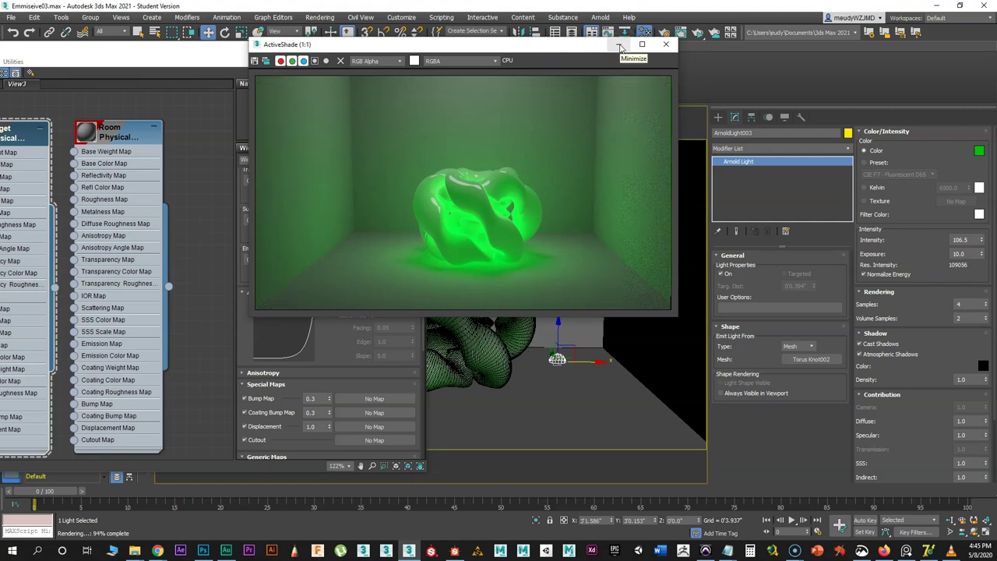
drag(552, 40, 745, 81)
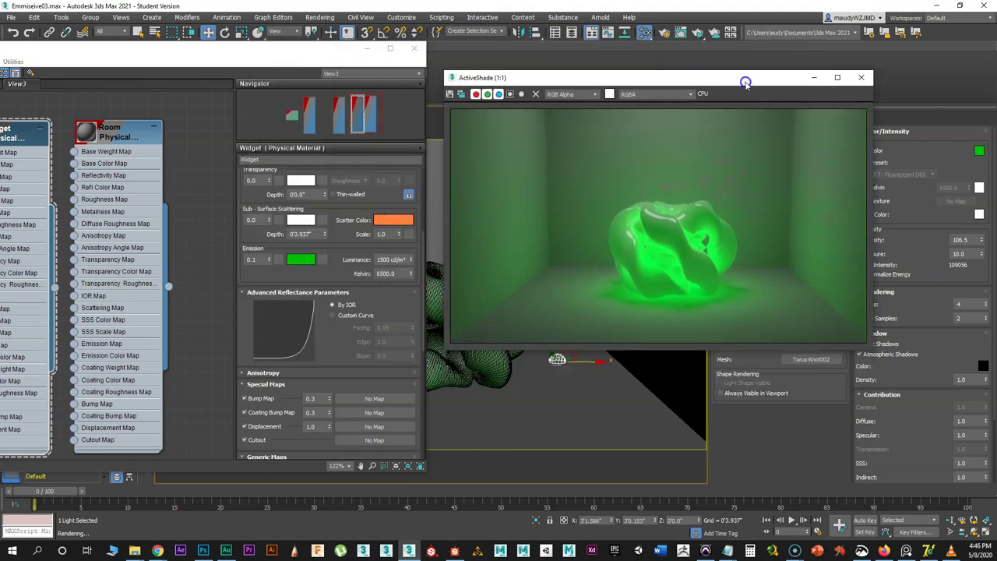
- Show the Arnold Renderer tab's scene atmosphere settings in Render Setup
click(318, 17)
click(334, 71)
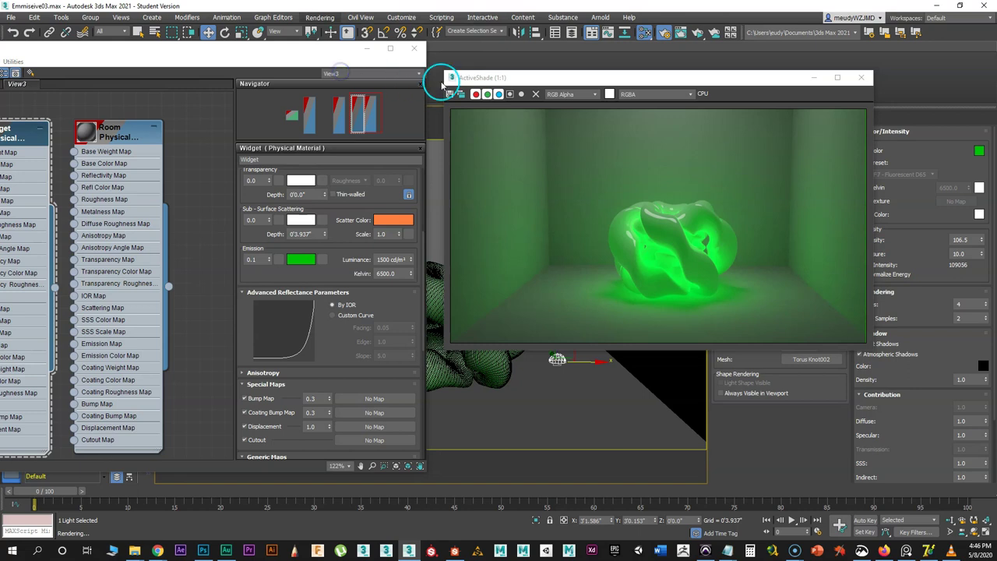
drag(379, 144, 578, 87)
drag(672, 78, 778, 31)
drag(557, 83, 588, 12)
click(532, 109)
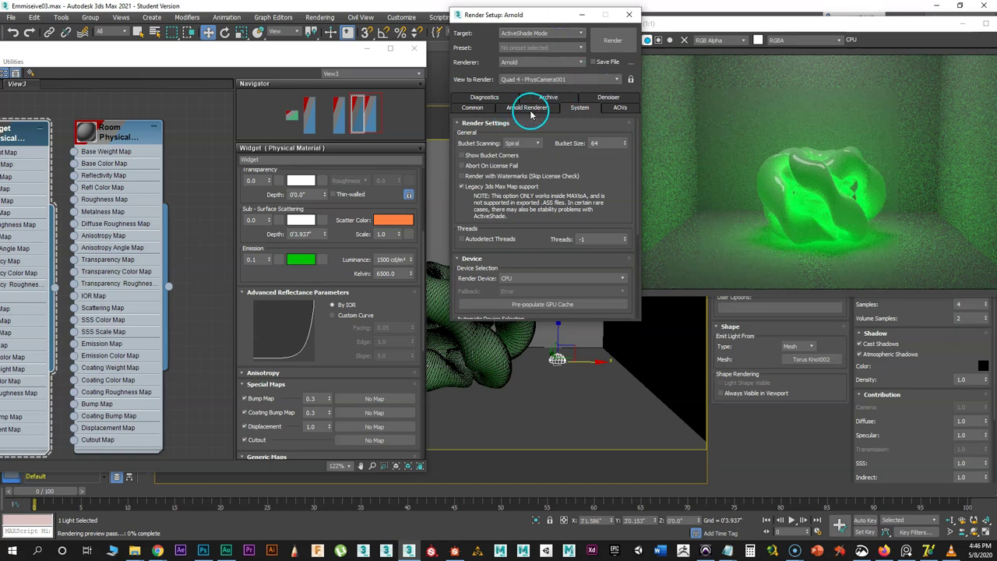
drag(577, 260, 573, 120)
drag(584, 240, 575, 142)
drag(545, 274, 543, 147)
drag(543, 227, 542, 187)
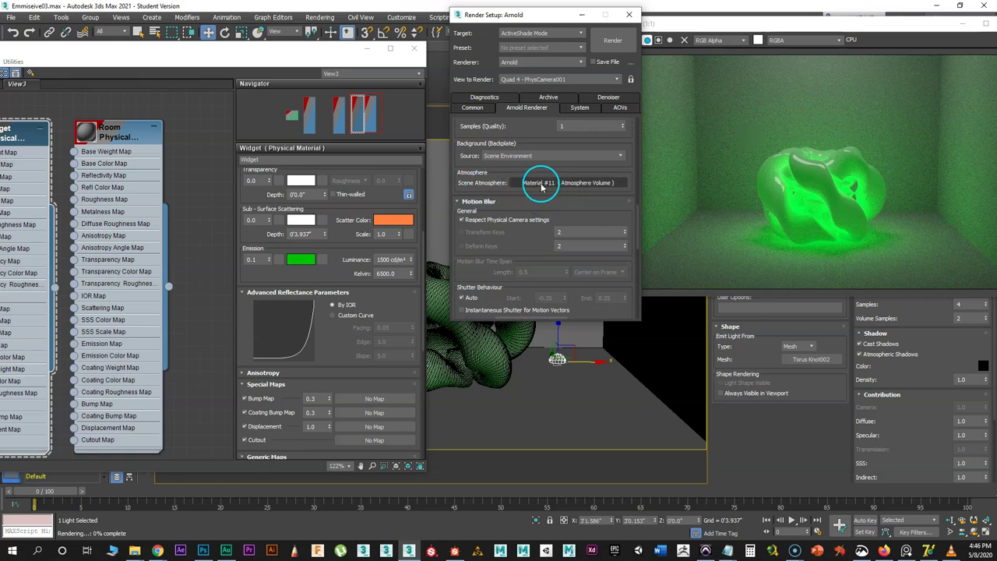
- Clear the existing Scene Atmosphere and browse the Arnold atmosphere materials
click(542, 184)
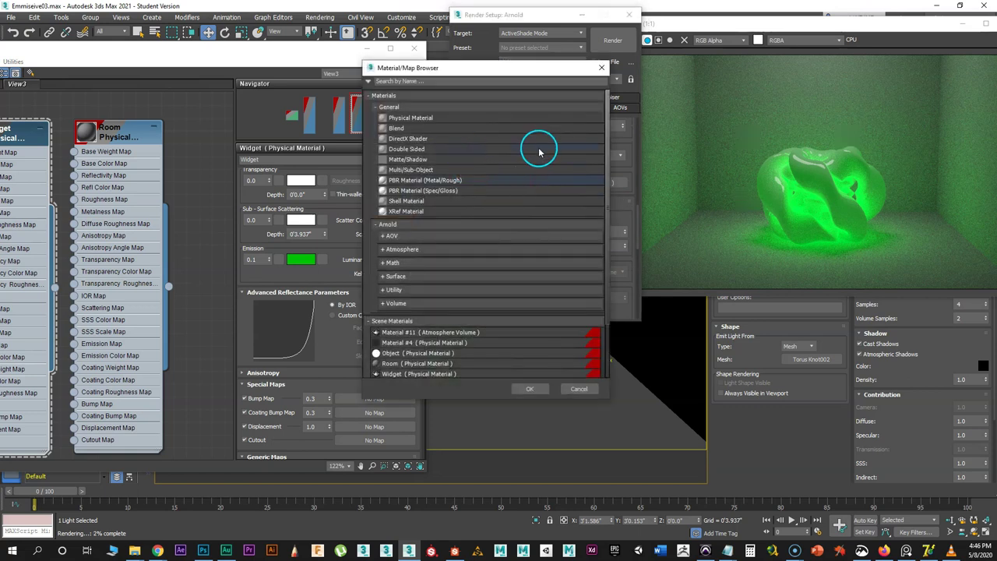
click(599, 68)
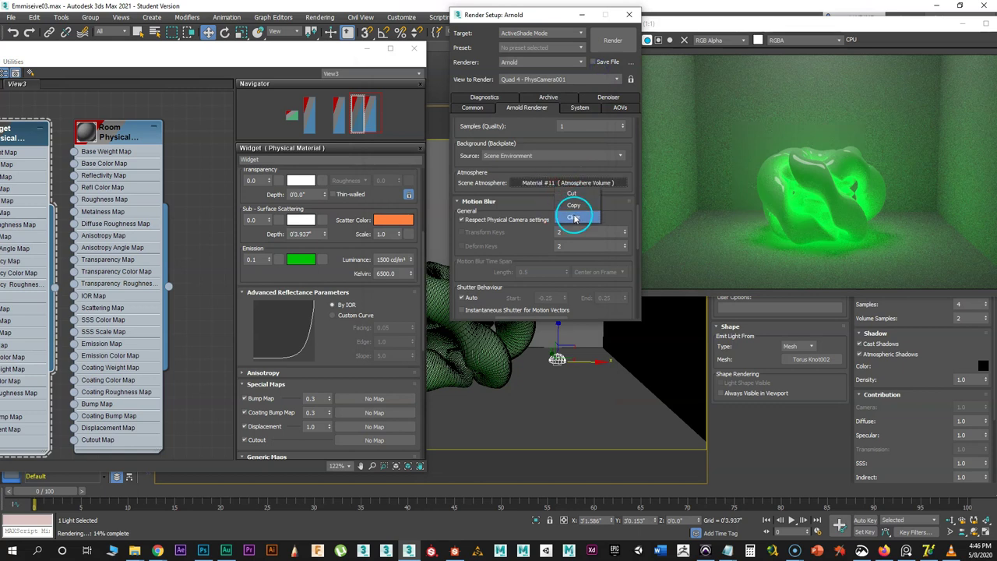
click(574, 217)
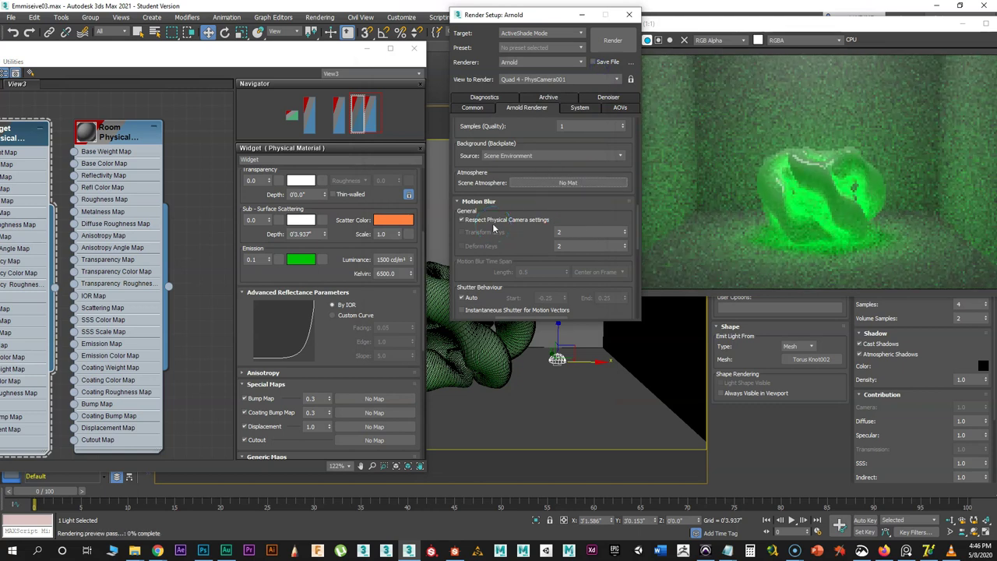
click(556, 182)
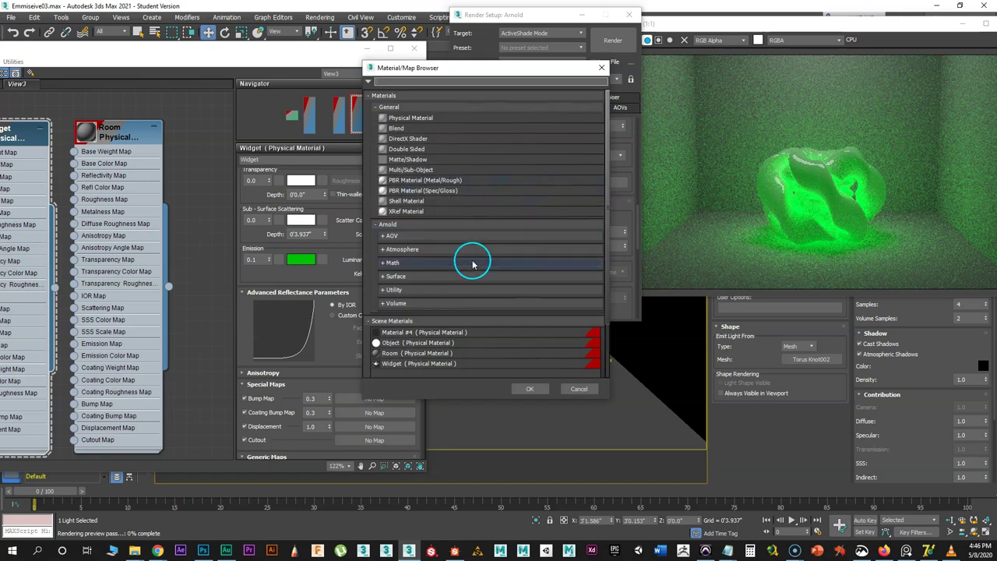
click(399, 249)
click(418, 263)
click(579, 389)
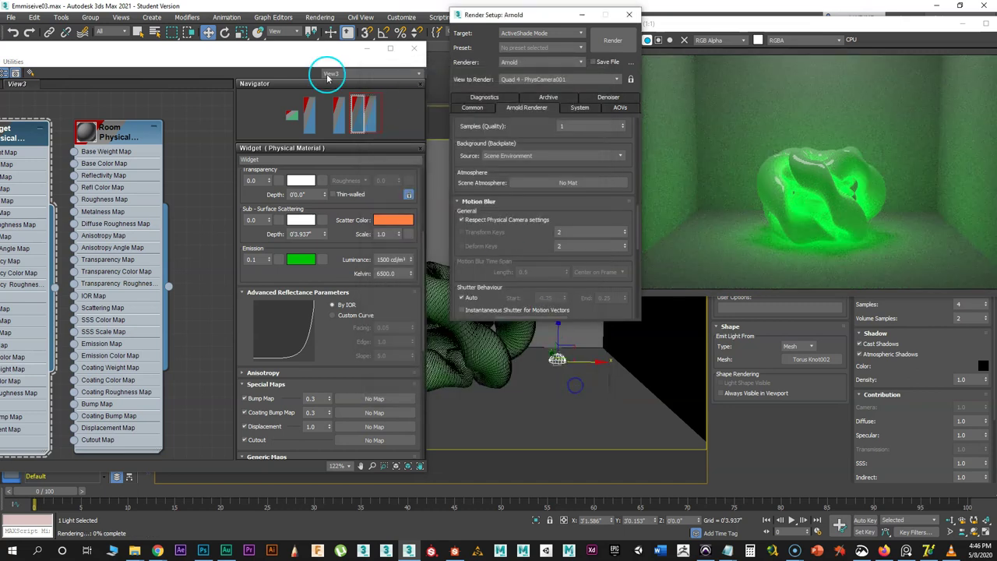
- Add an Atmosphere Volume node, Material #12, to the Slate view beside the Room node
drag(516, 17, 655, 23)
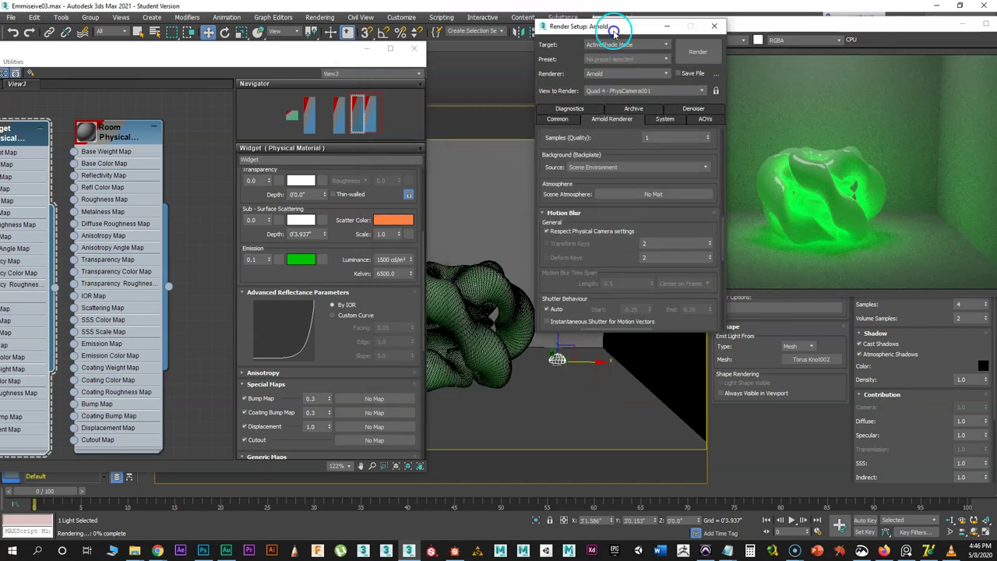
click(481, 49)
drag(481, 49, 545, 38)
click(141, 252)
drag(148, 263, 482, 117)
drag(485, 44, 380, 35)
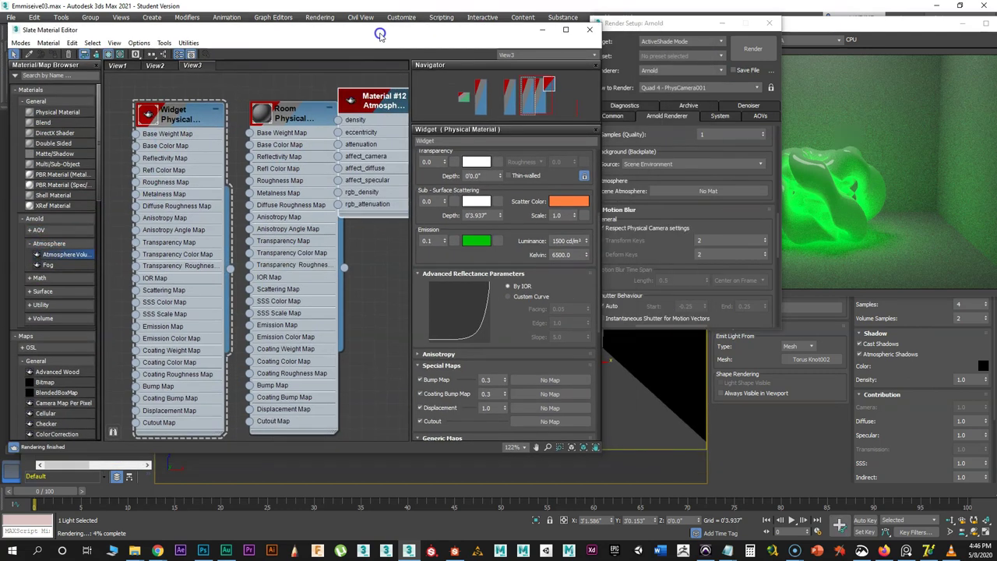
ctrl+click(284, 115)
drag(284, 115, 171, 140)
drag(346, 102, 297, 124)
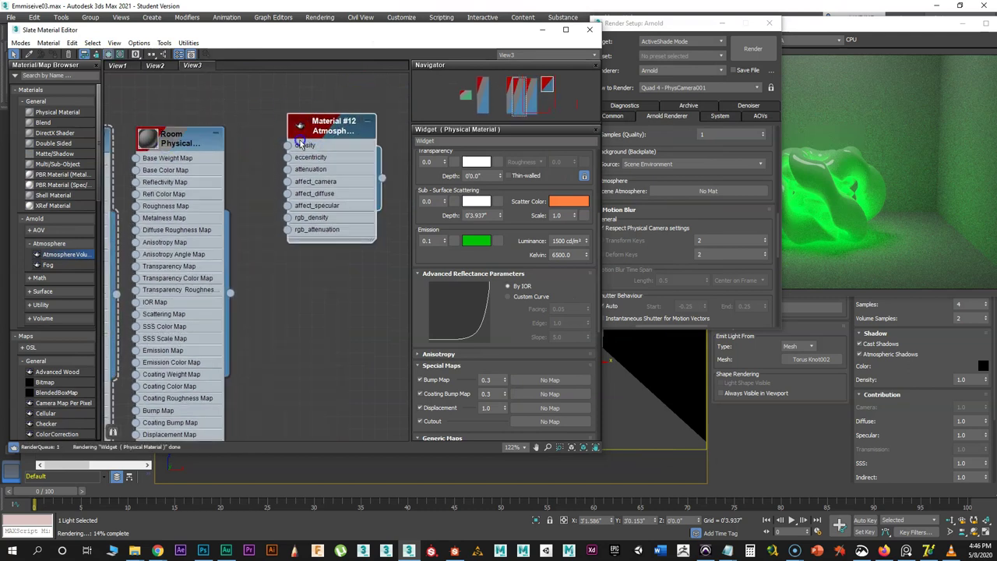
drag(389, 31, 330, 27)
- Wire Material #12 to Scene Atmosphere as an Instance, show its parameters, and close Render Setup
click(324, 176)
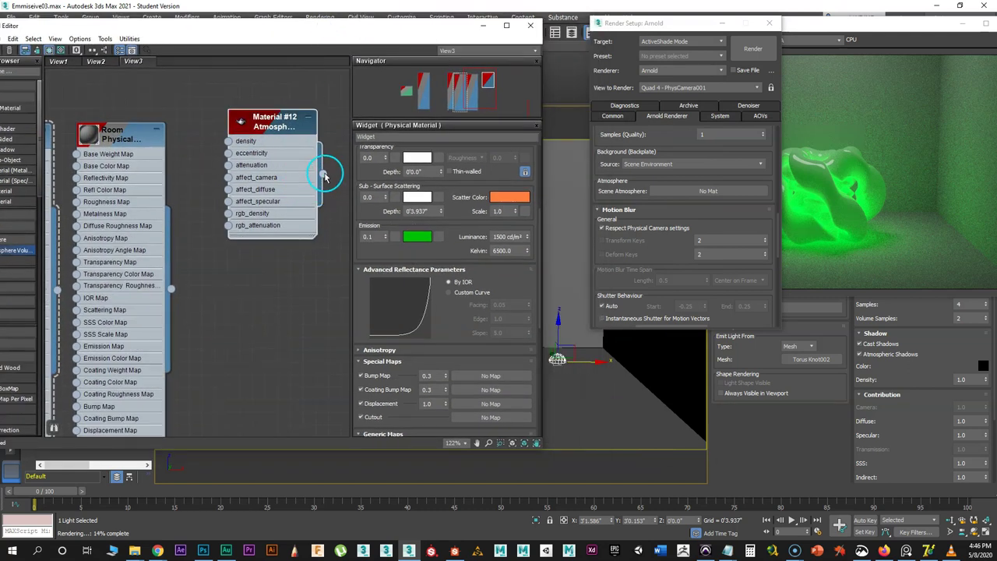
drag(524, 208, 699, 195)
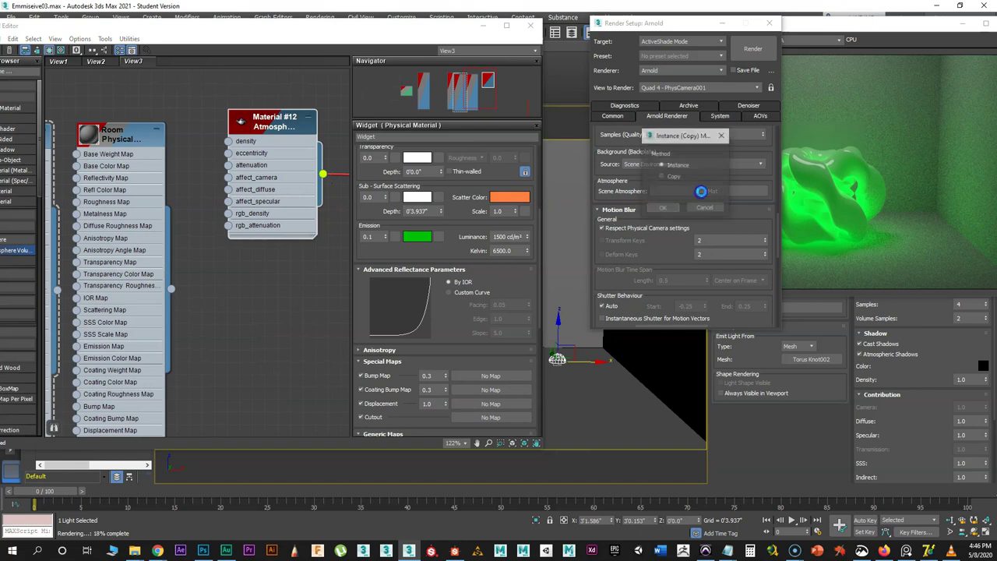
click(670, 210)
click(267, 122)
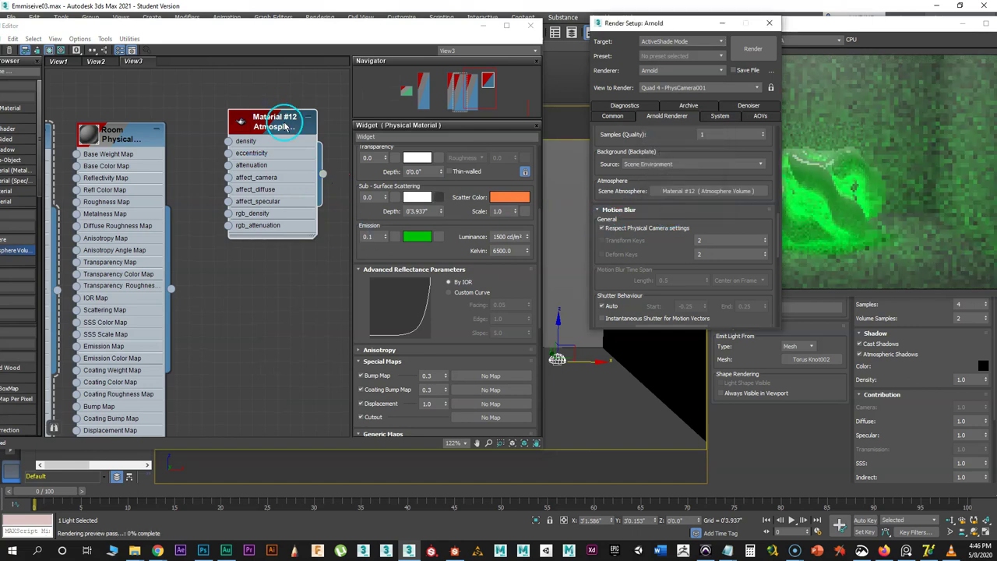
double_click(267, 122)
click(362, 40)
drag(362, 40, 261, 38)
drag(634, 28, 498, 42)
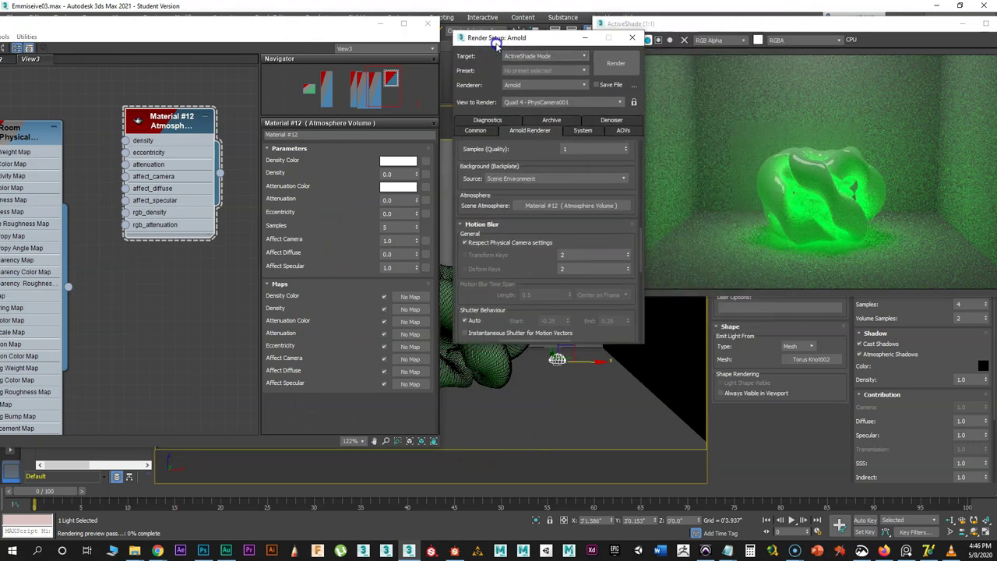
click(634, 37)
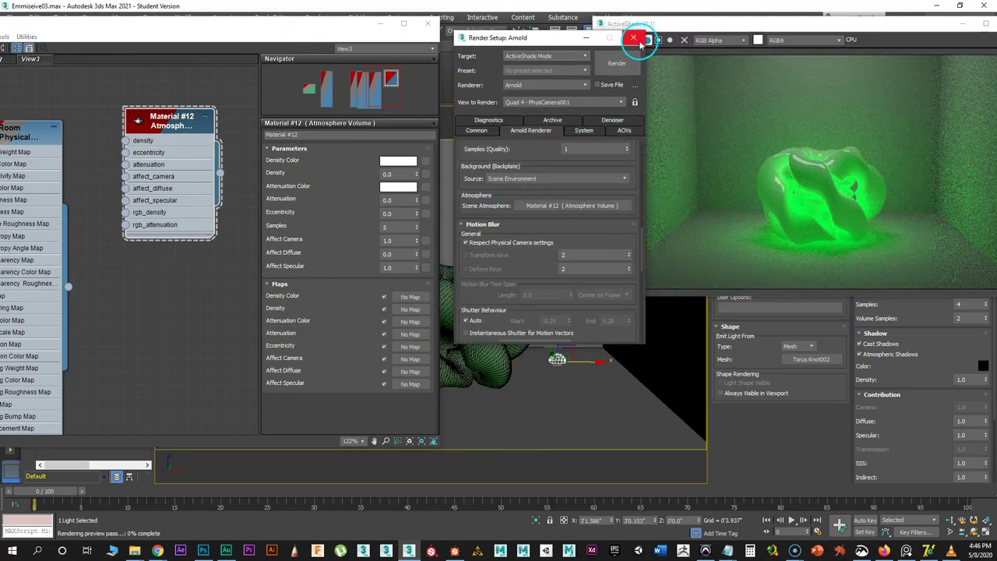
drag(349, 29, 458, 16)
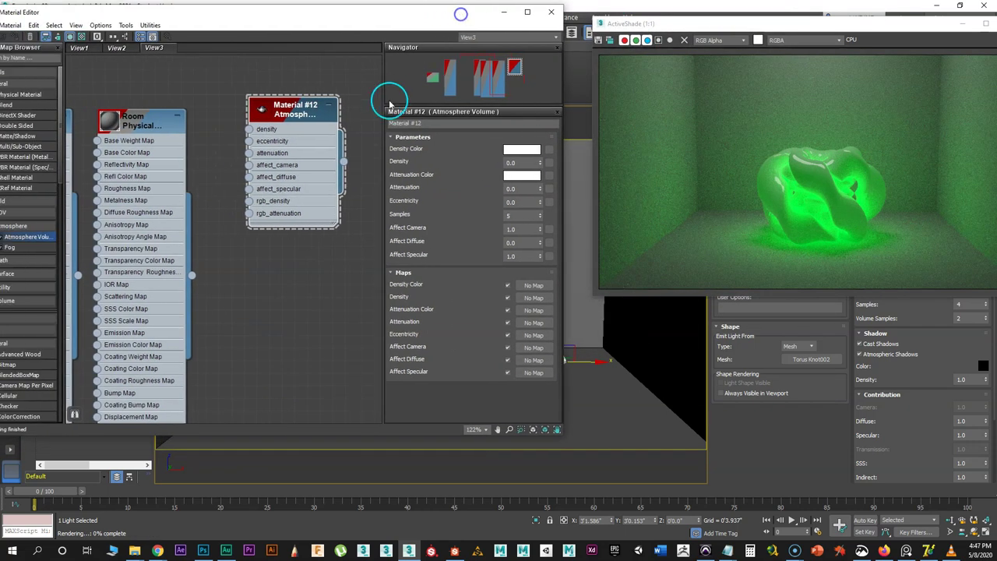
- Raise Material #12's Atmosphere Volume density to 0.002 and rearrange the ActiveShade and Slate windows
click(543, 161)
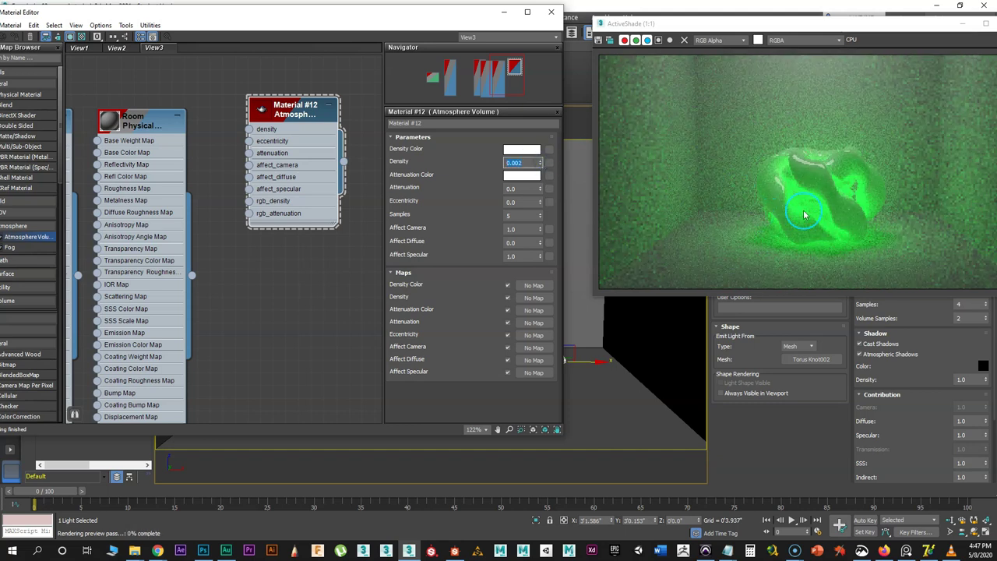
drag(479, 16, 516, 65)
drag(652, 23, 669, 210)
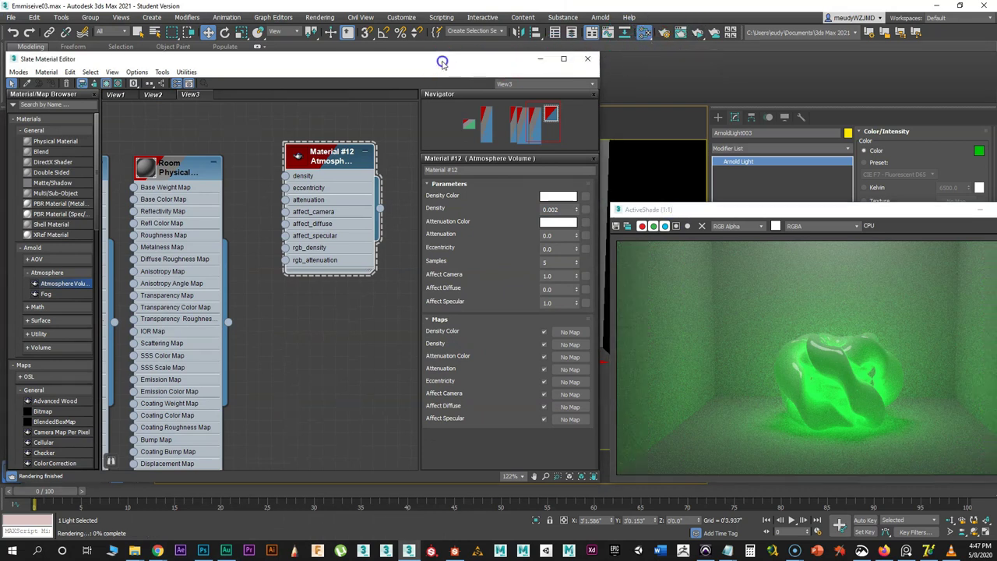
drag(444, 60, 500, 53)
- Set the Widget material's Emission weight to 0.0
middle_drag(310, 179, 439, 159)
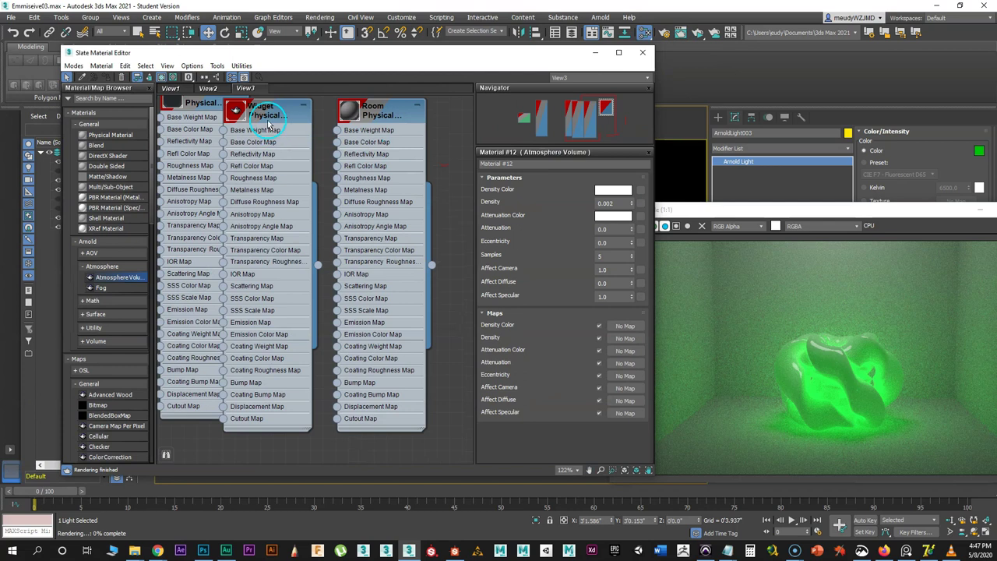
click(267, 118)
double_click(267, 118)
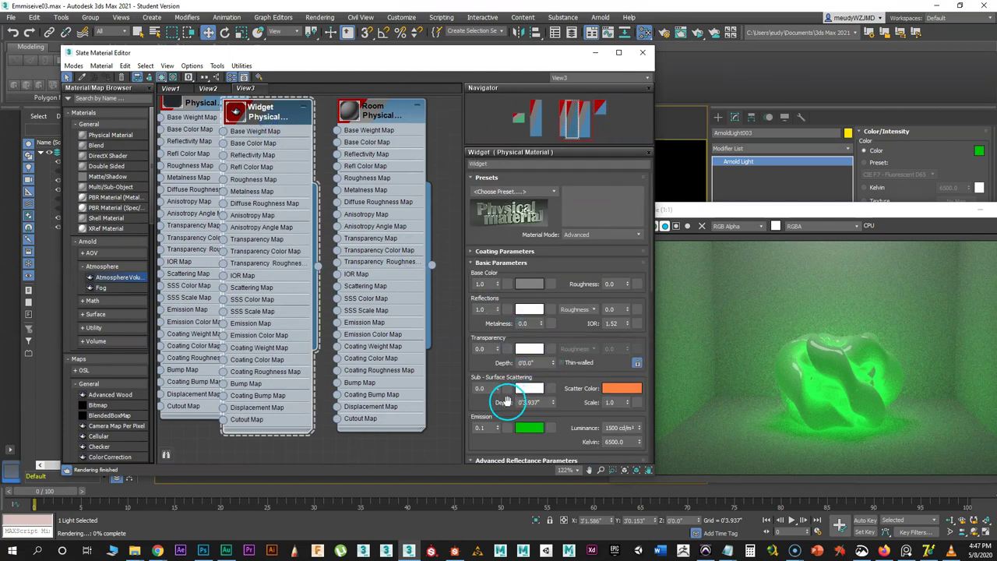
click(497, 431)
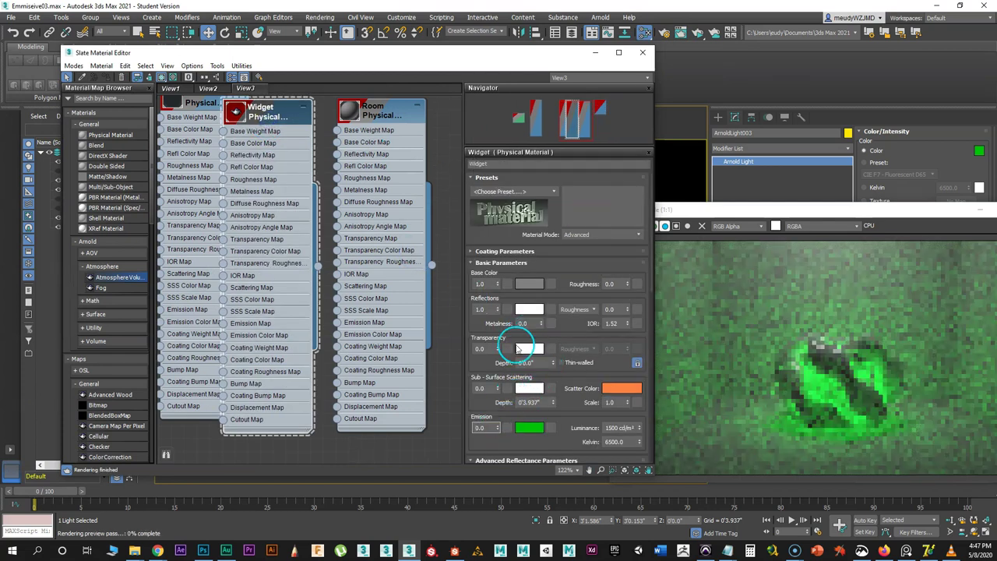
drag(475, 58, 275, 70)
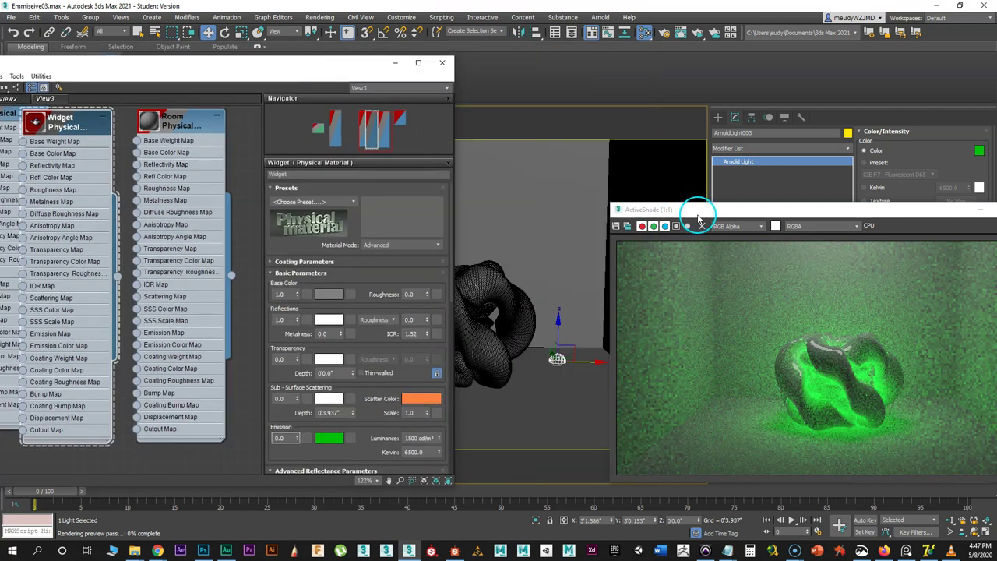
- Switch off the green Arnold mesh light ArnoldLight003
drag(718, 210, 359, 138)
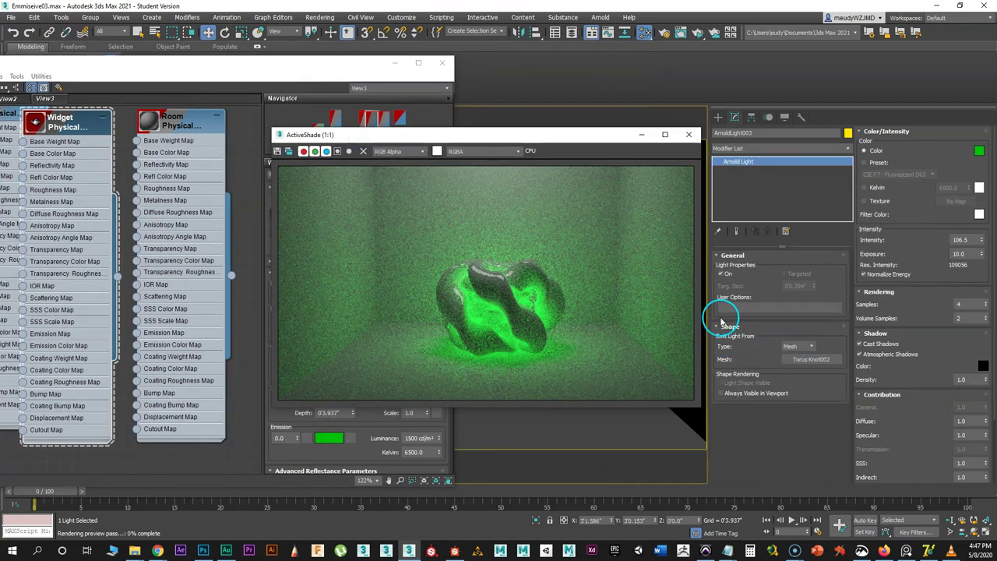
click(721, 275)
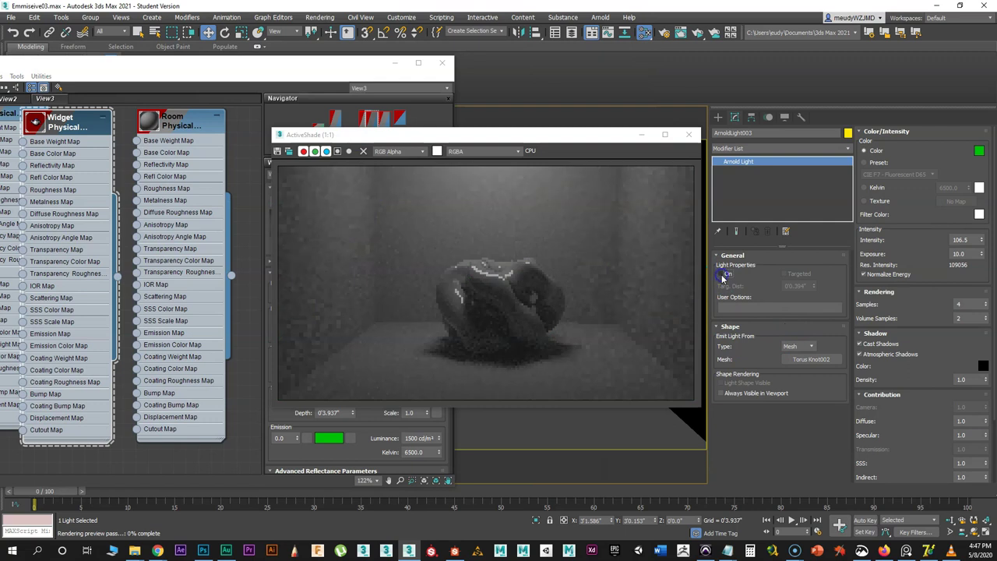
drag(591, 138, 554, 327)
- Place a Photometric Free Light in the scene and close the material editor
drag(345, 67, 242, 136)
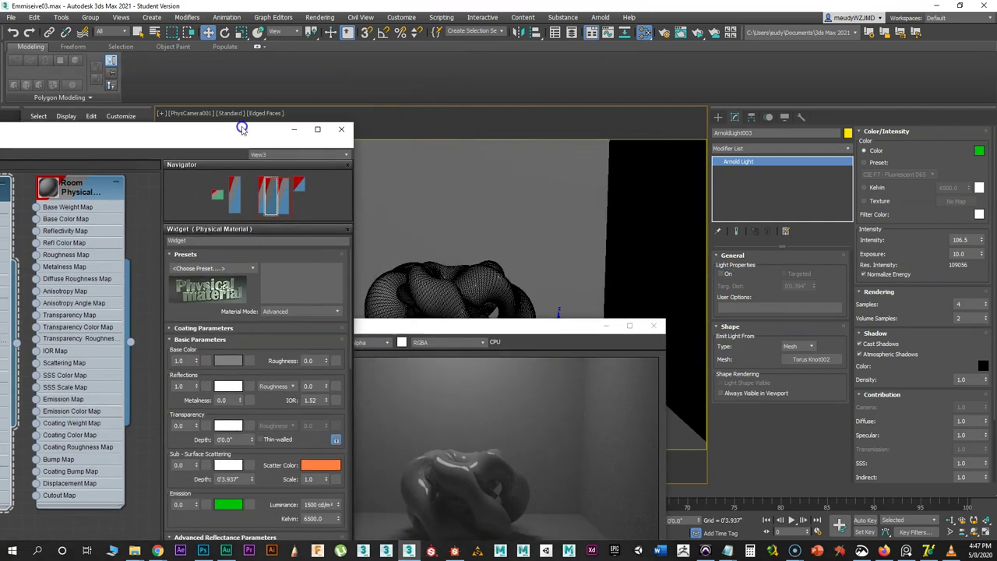
click(718, 118)
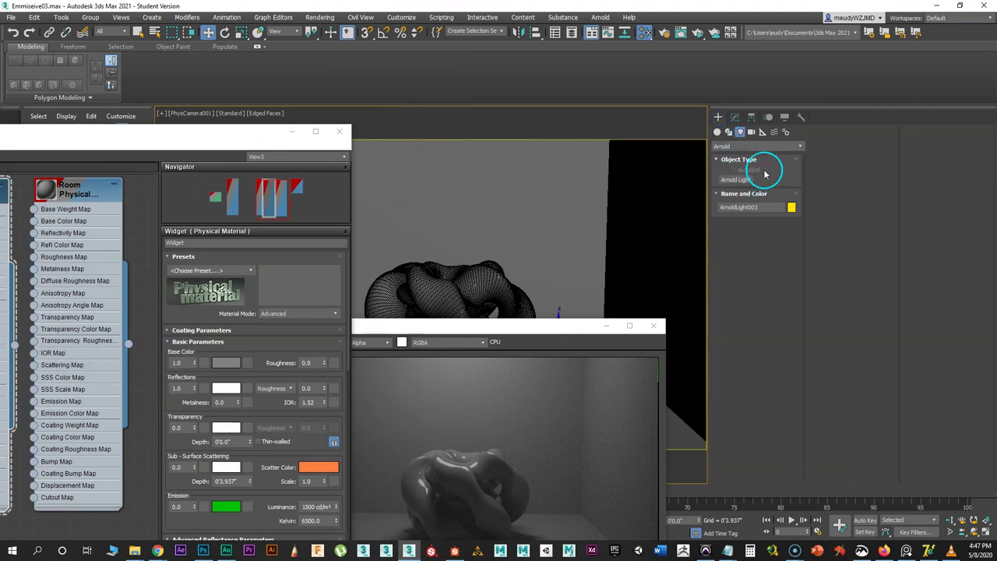
click(740, 146)
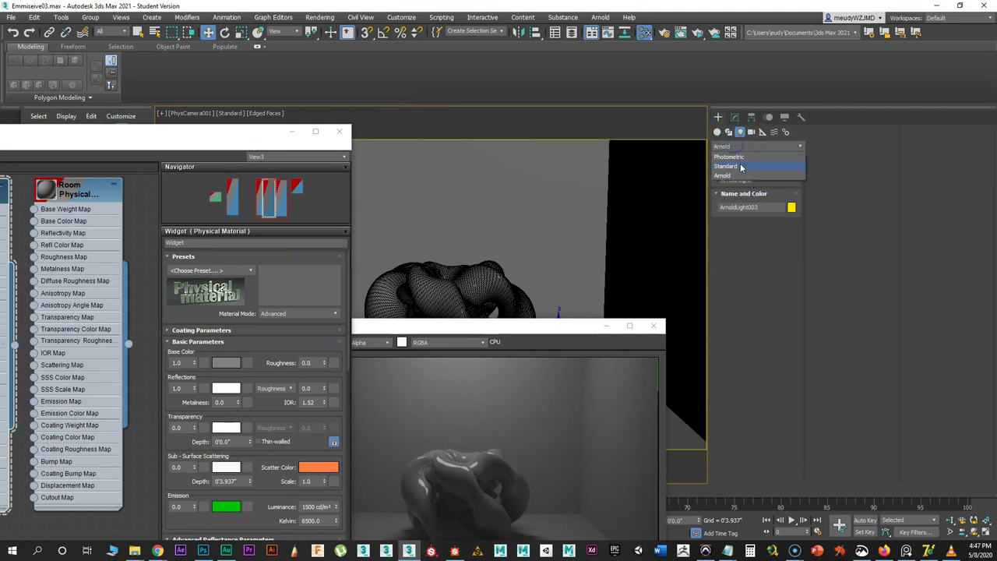
click(738, 157)
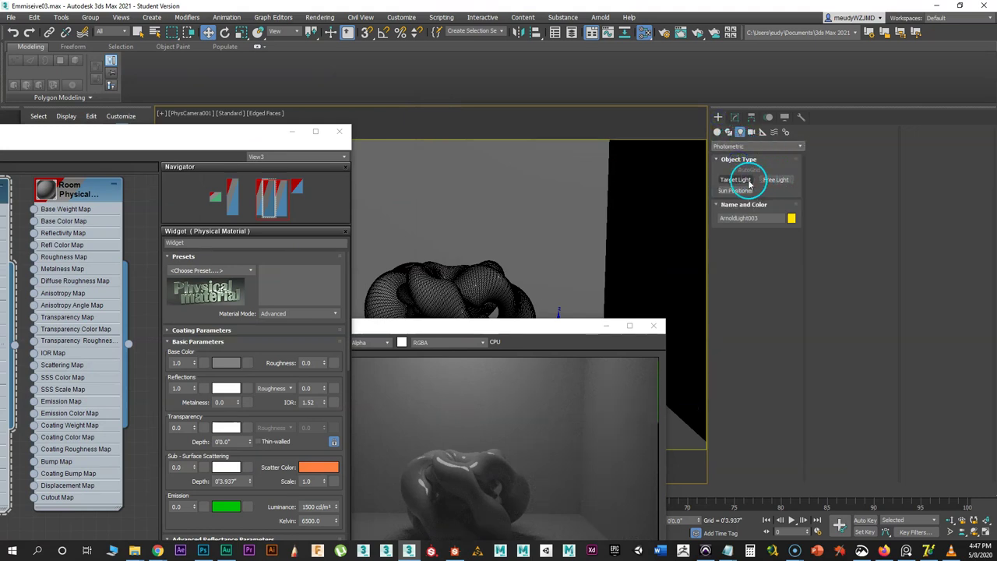
click(774, 180)
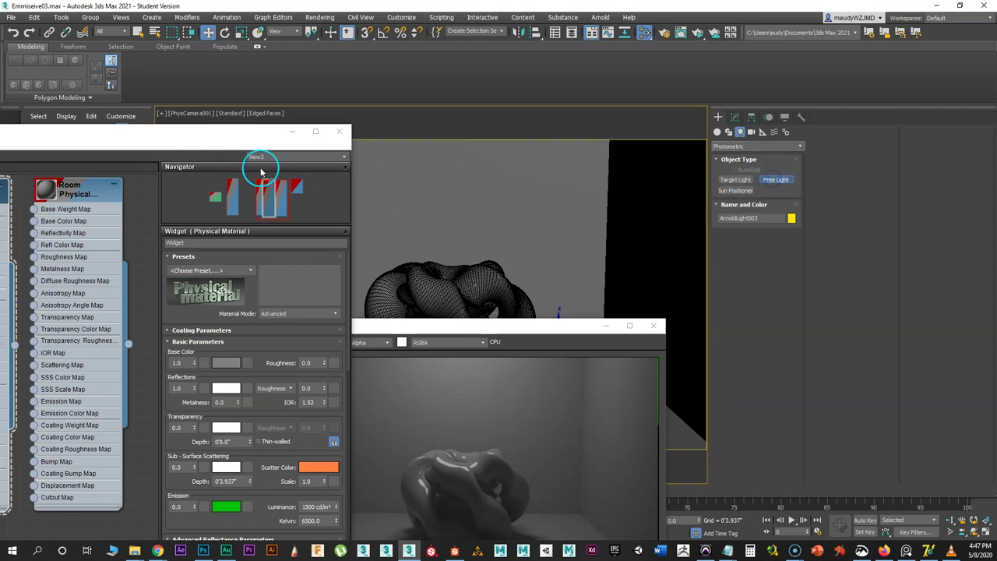
click(505, 315)
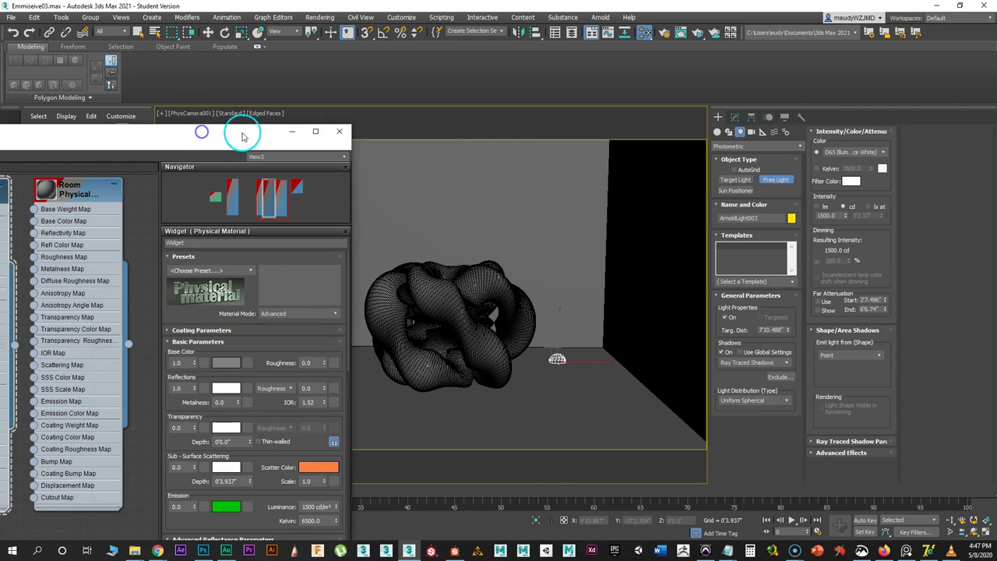
click(343, 134)
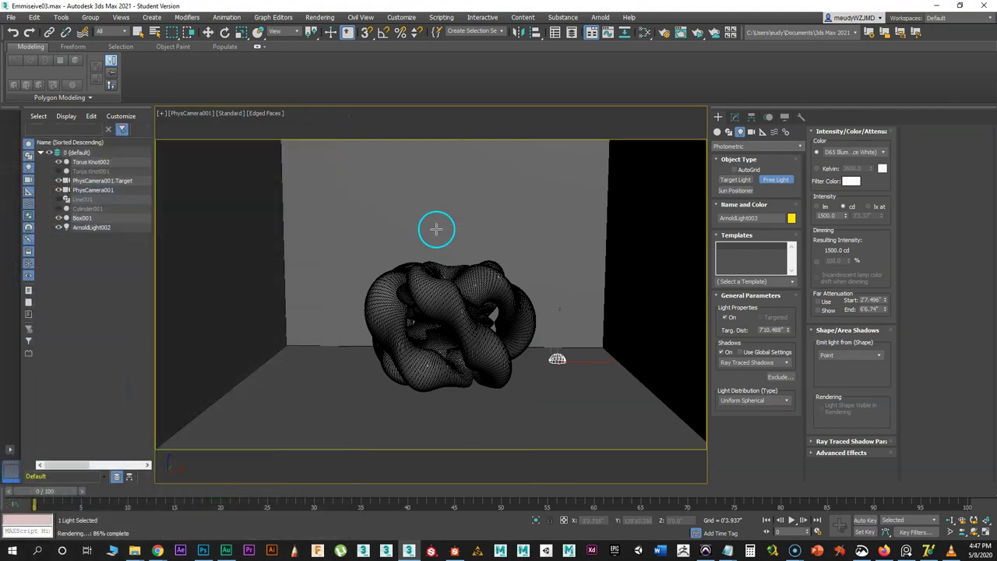
right_click(436, 228)
- Switch the viewport to a wireframe Top view
right_click(436, 230)
click(456, 253)
scroll(466, 257, down, 3)
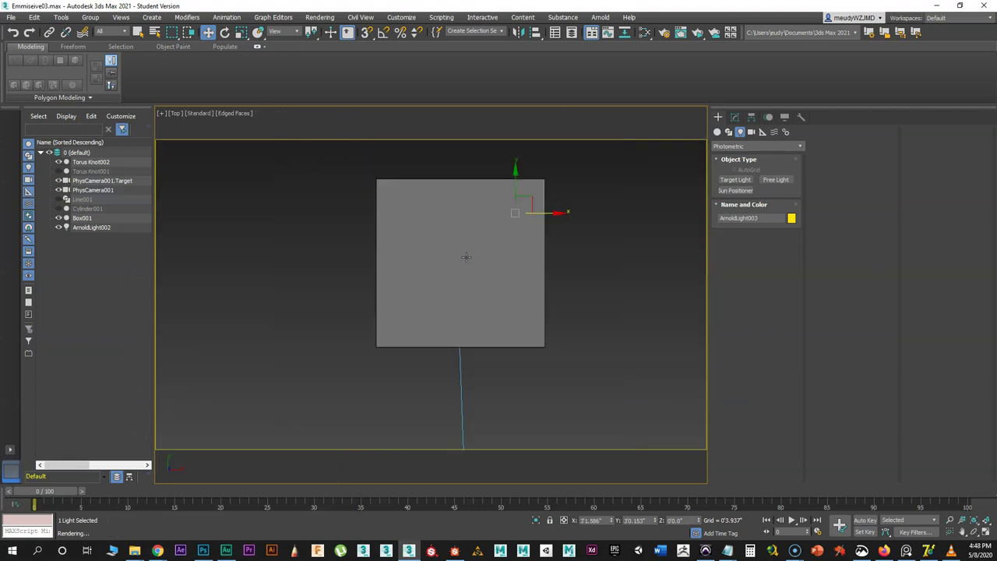
key(F3)
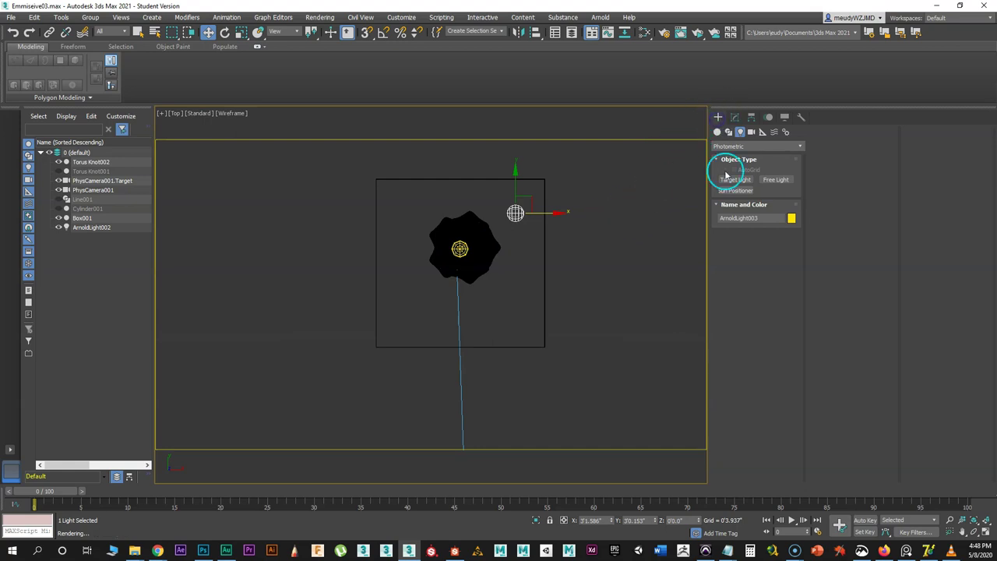
- Place a free light in the room, lift it above the Widget, and ActiveShade the camera view
click(775, 179)
click(460, 249)
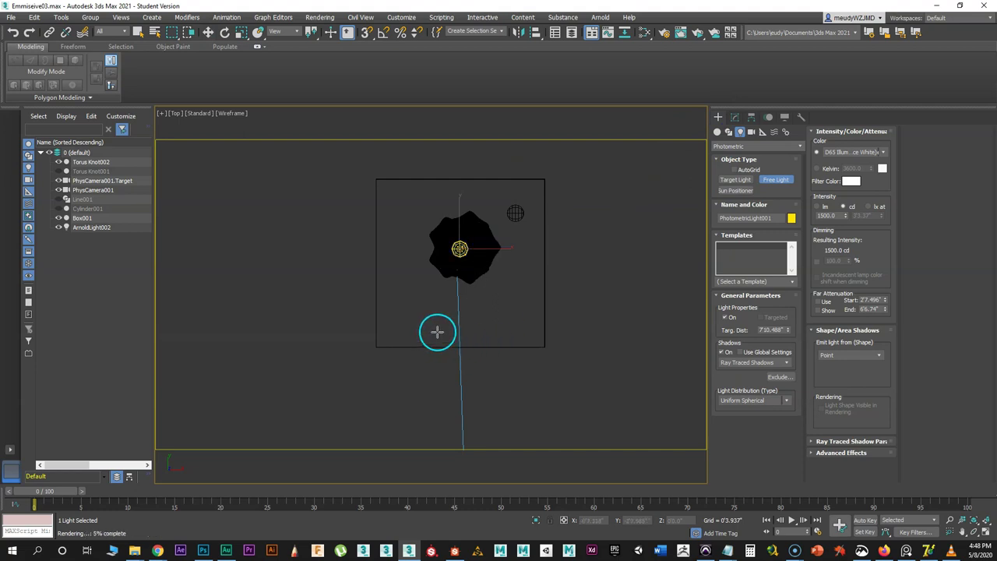
key(f)
key(w)
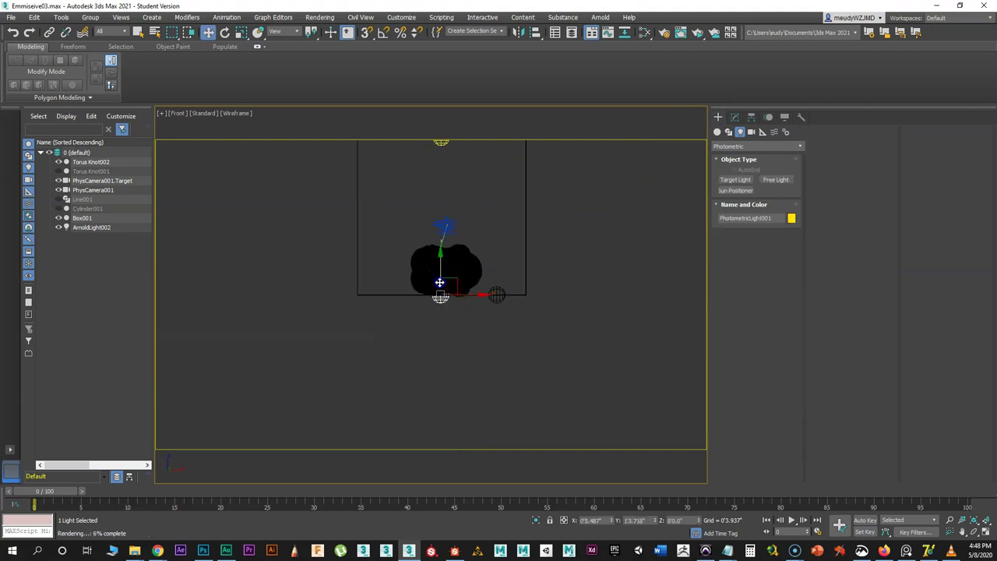
drag(439, 283, 437, 198)
click(459, 244)
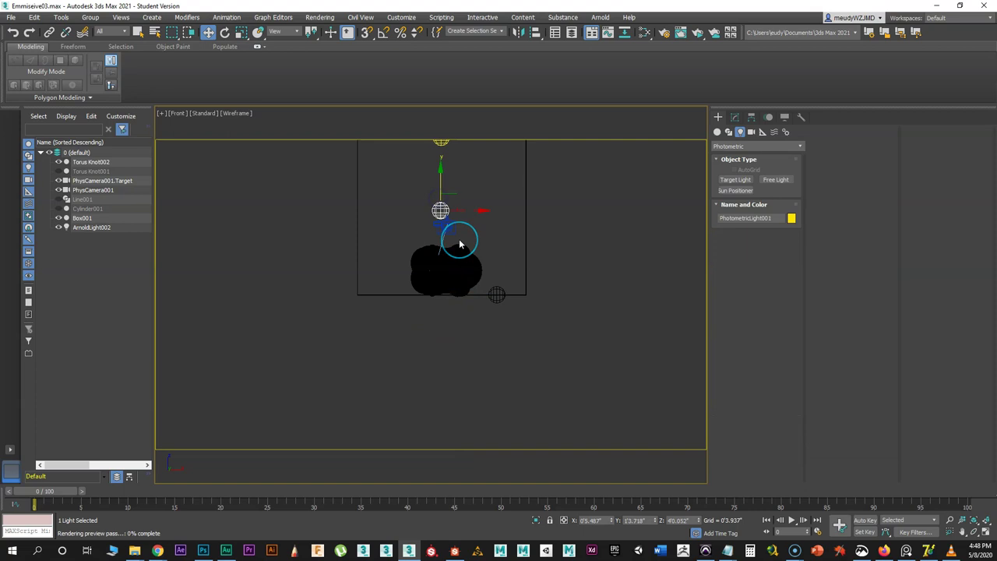
click(459, 238)
key(c)
click(374, 251)
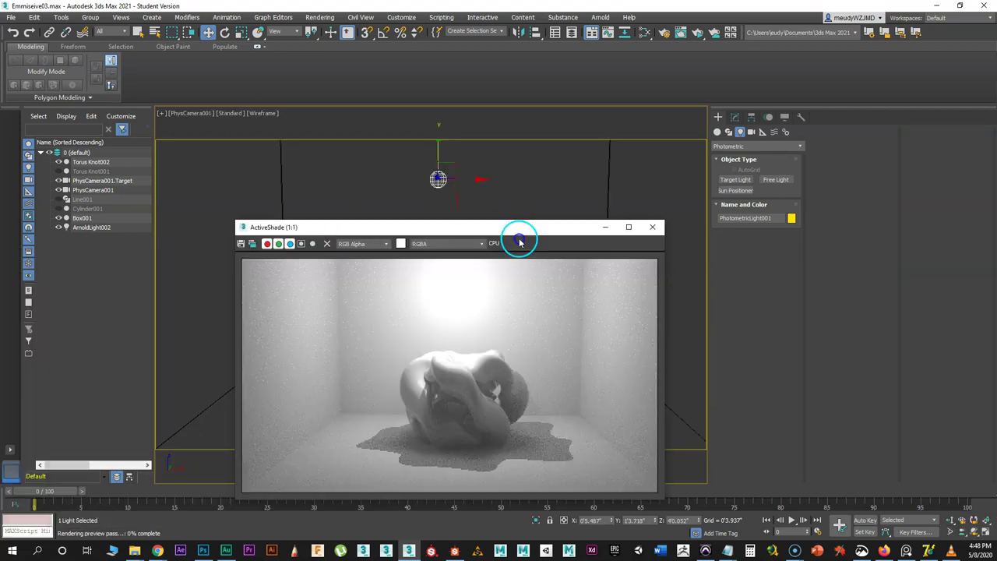
- Set the Material #12 Atmosphere Volume density to 0 in the Slate Material Editor
drag(519, 234, 773, 33)
click(708, 101)
drag(708, 102, 709, 33)
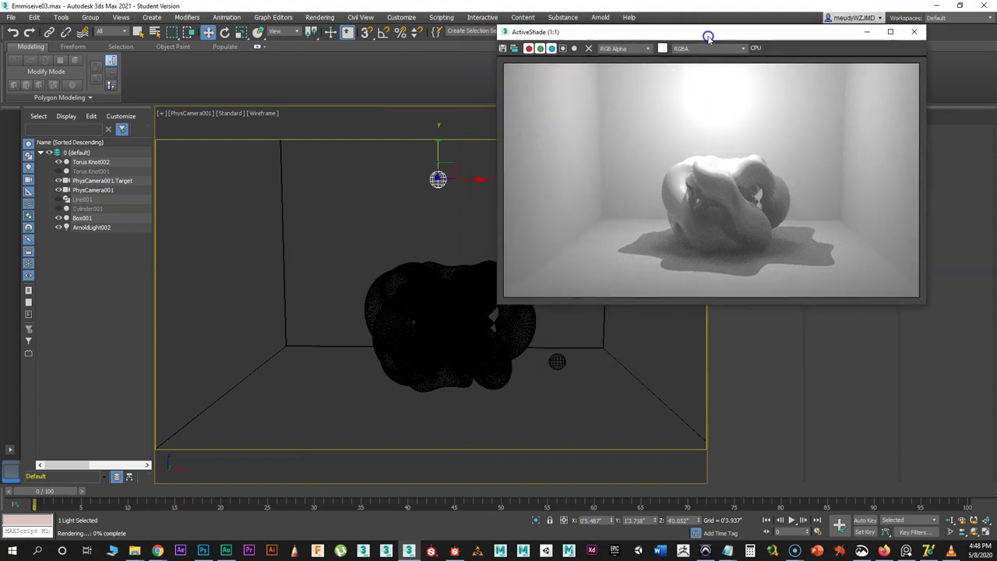
drag(524, 35, 537, 81)
click(644, 32)
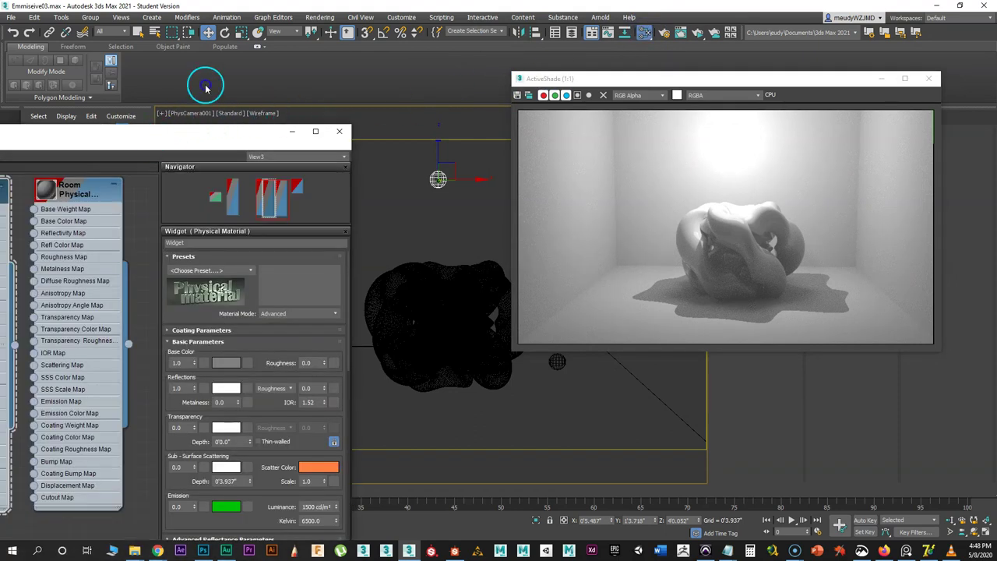
drag(153, 134, 293, 33)
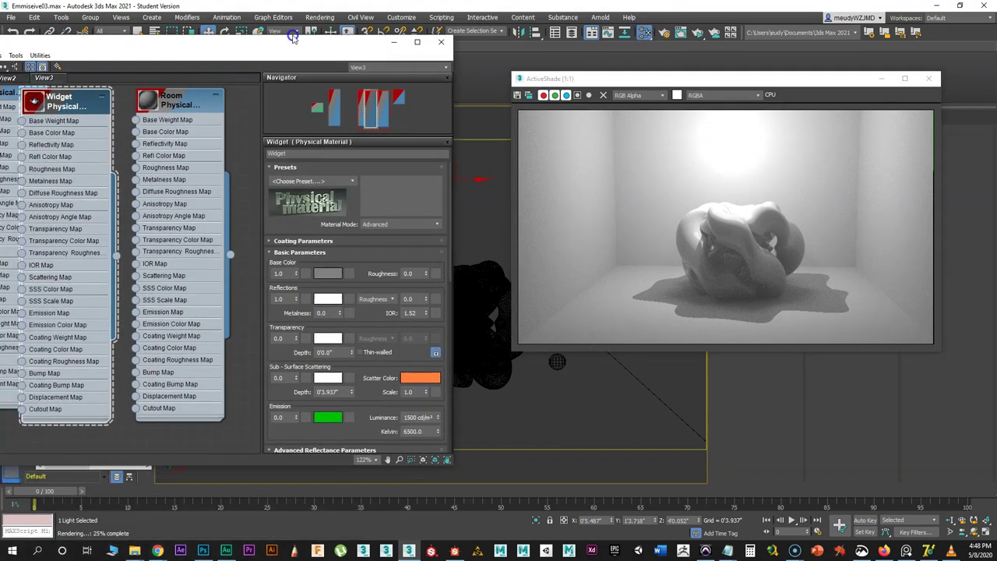
scroll(223, 138, up, 3)
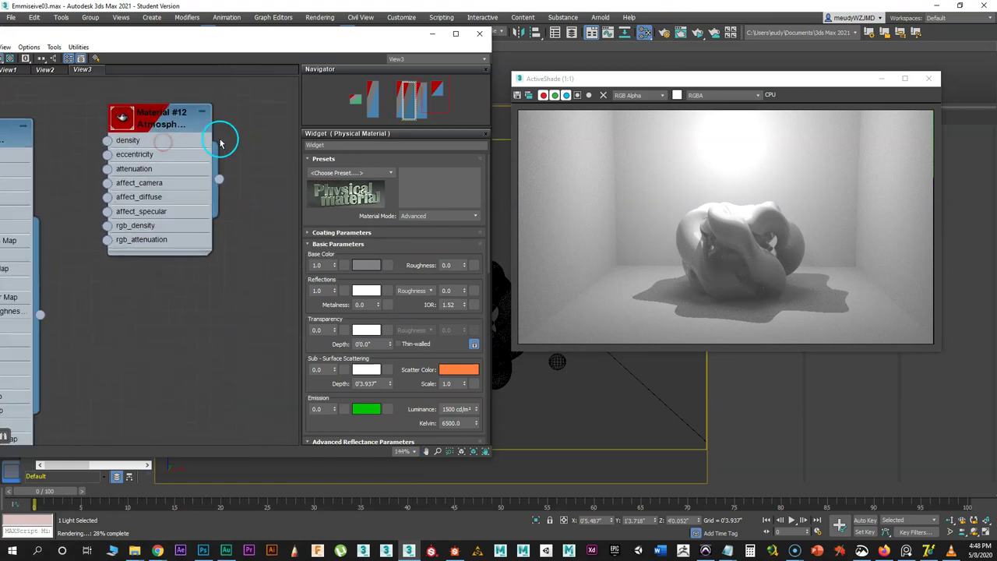
double_click(187, 168)
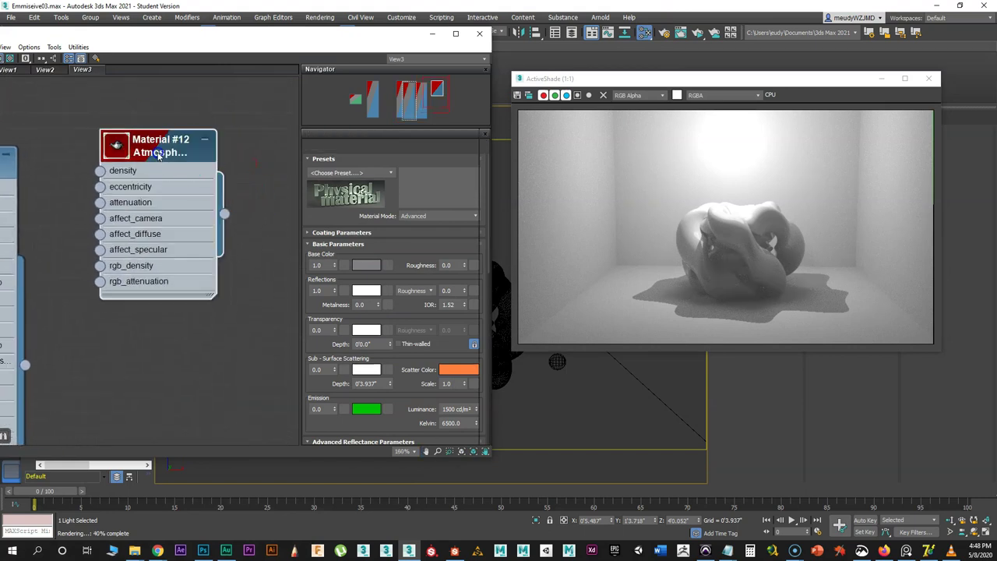
text(1)
key(Return)
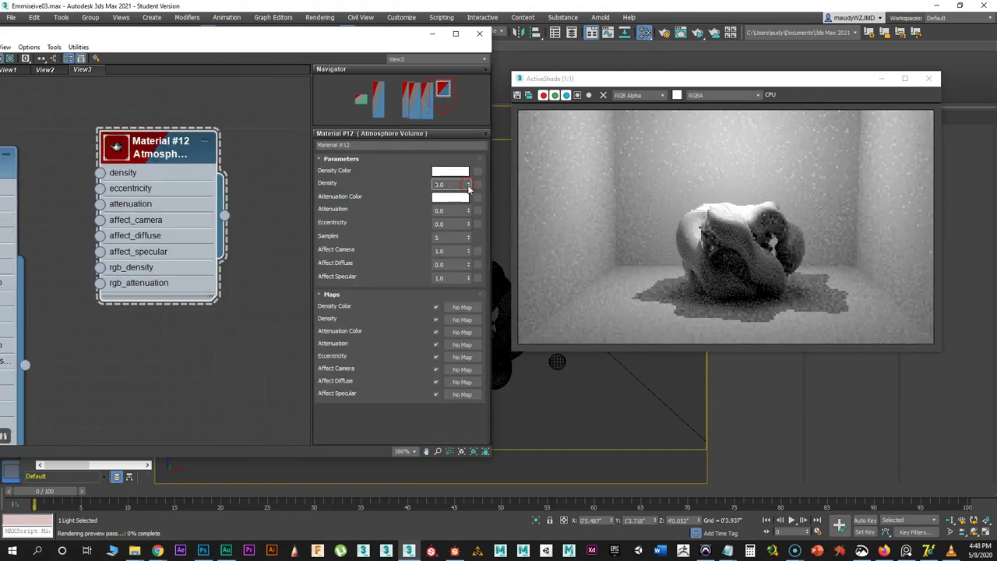
- Move the photometric light higher above the Widget
drag(699, 80, 688, 191)
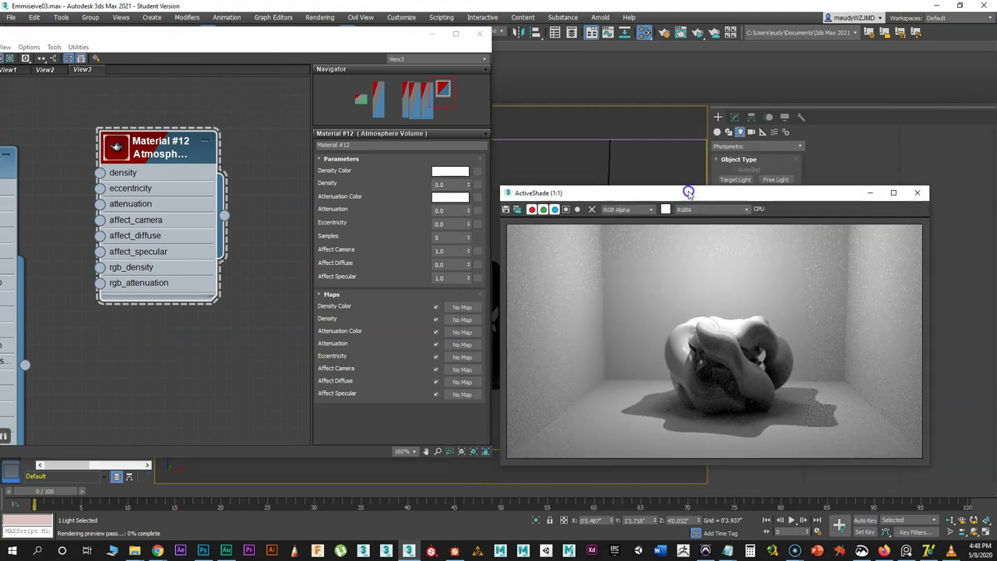
drag(379, 32, 109, 148)
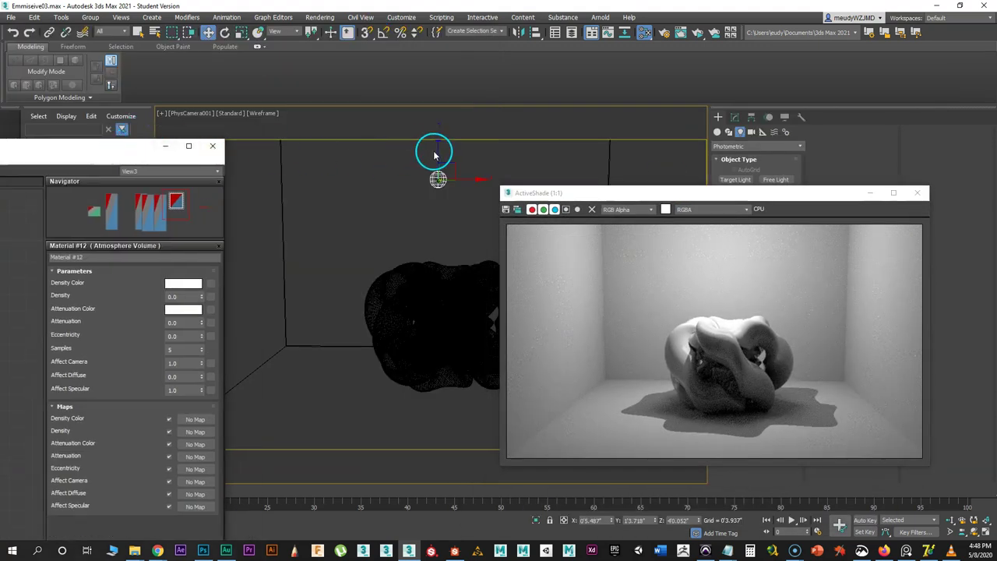
drag(437, 154, 89, 100)
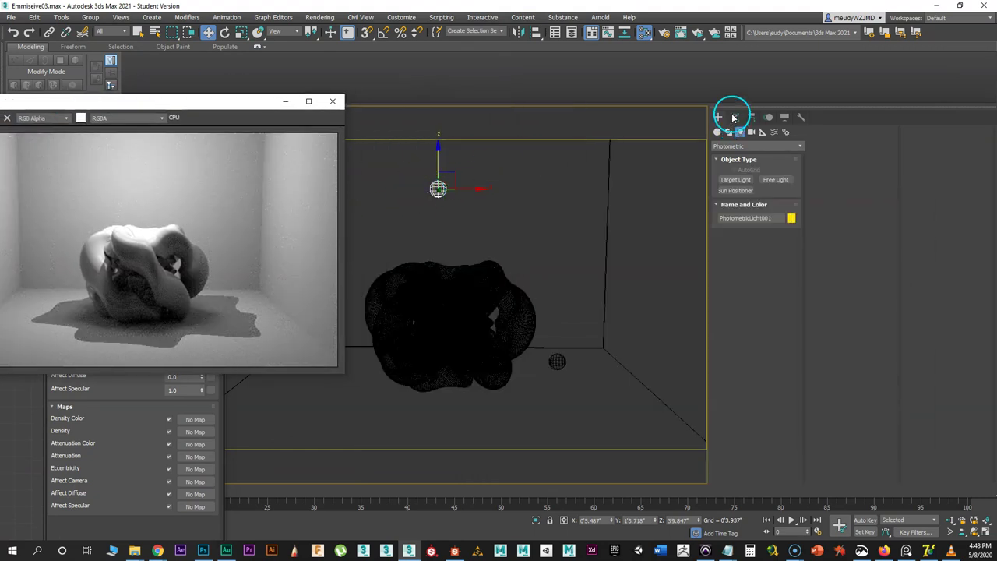
- Set PhotometricLight001's Emit light from (Shape) option to Sphere in the Modify panel
click(733, 117)
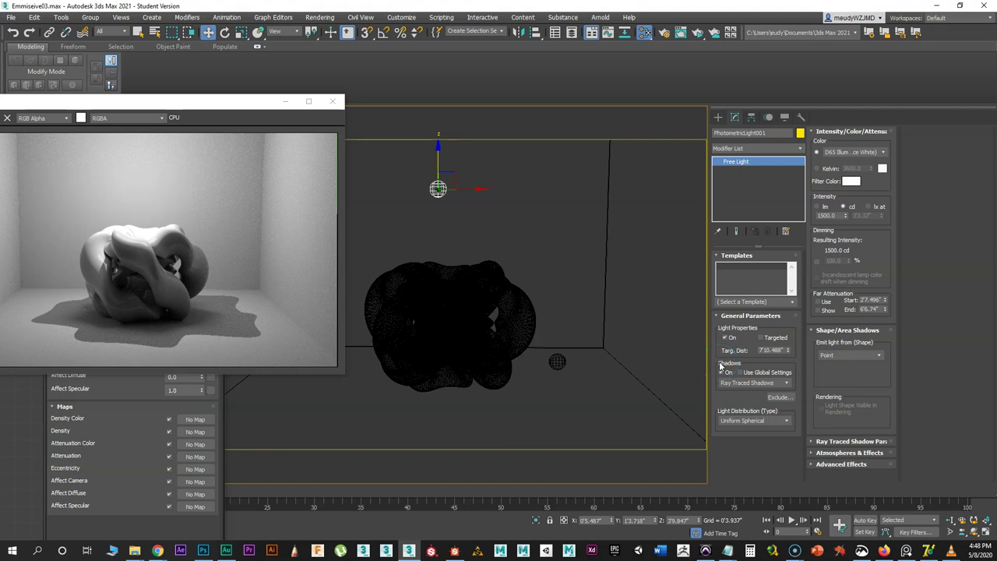
click(842, 354)
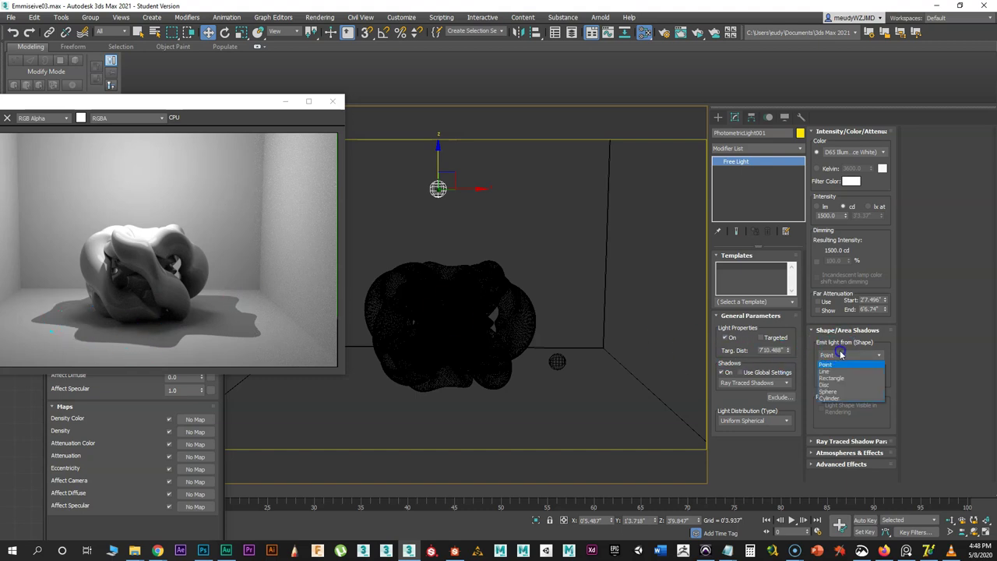
click(835, 393)
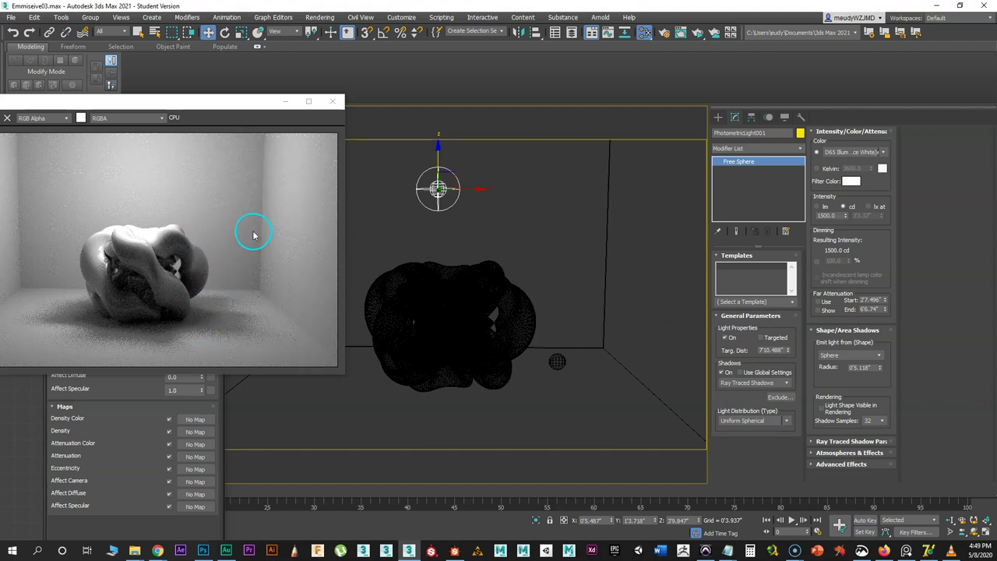
click(830, 356)
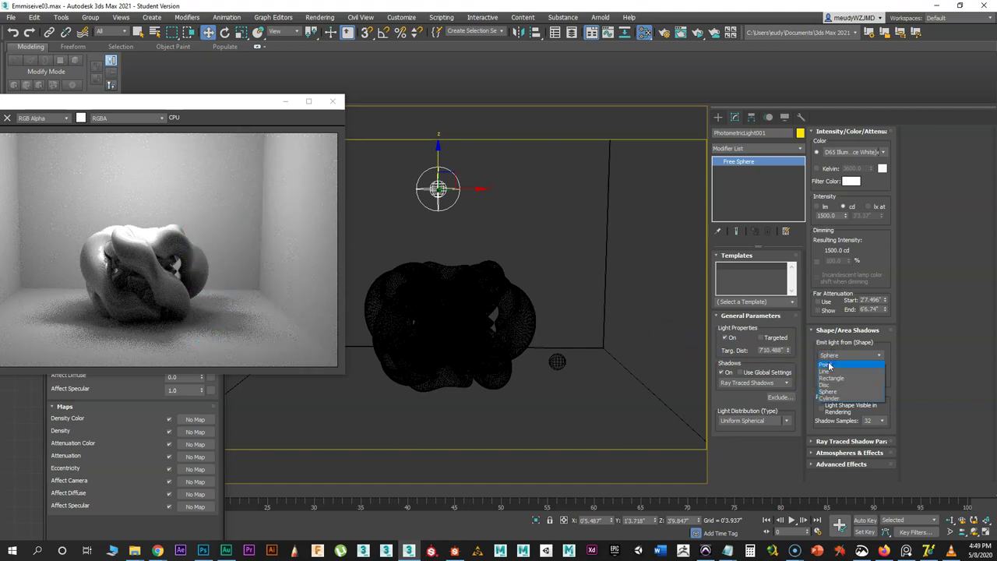
click(827, 364)
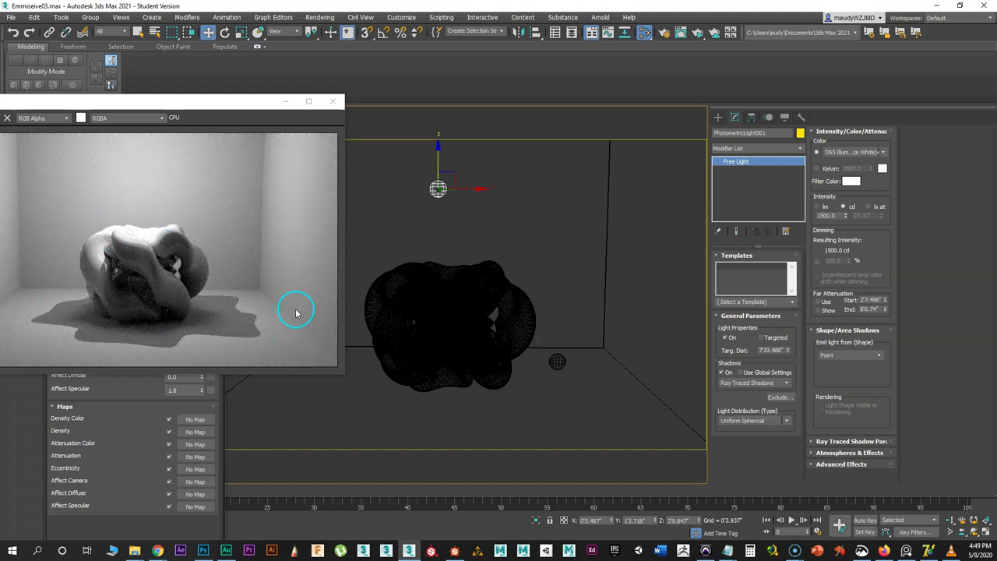
click(845, 355)
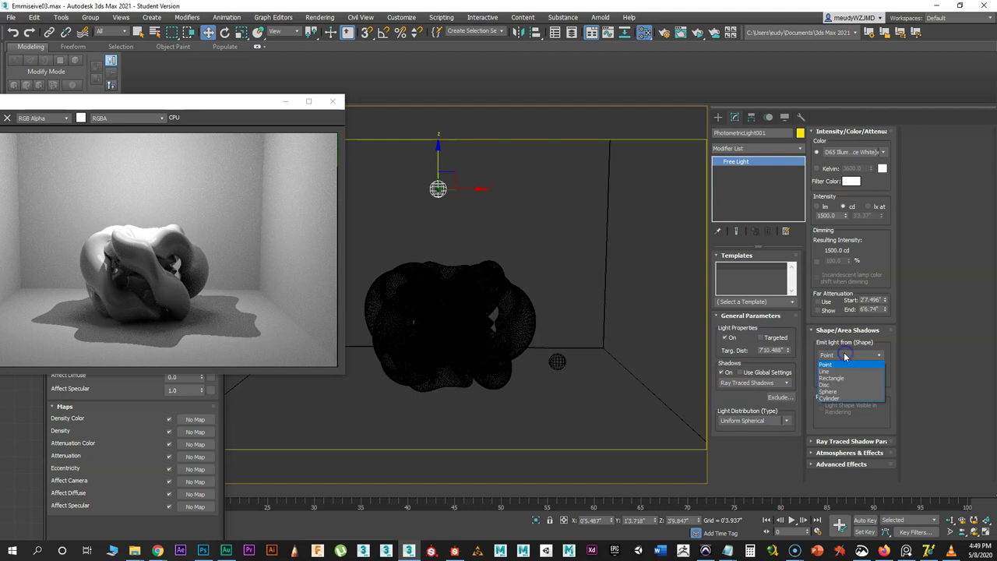
click(830, 392)
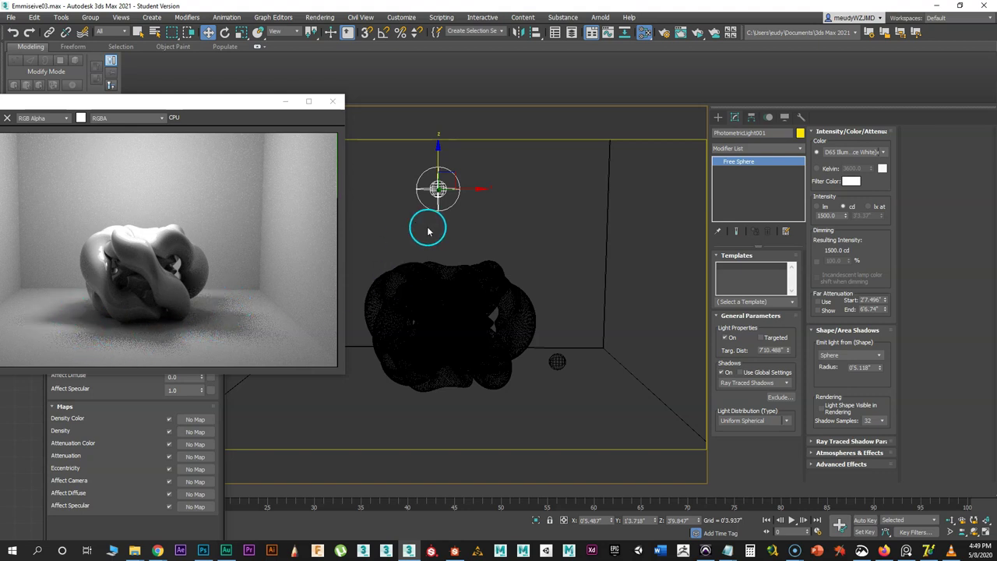
drag(244, 106, 267, 91)
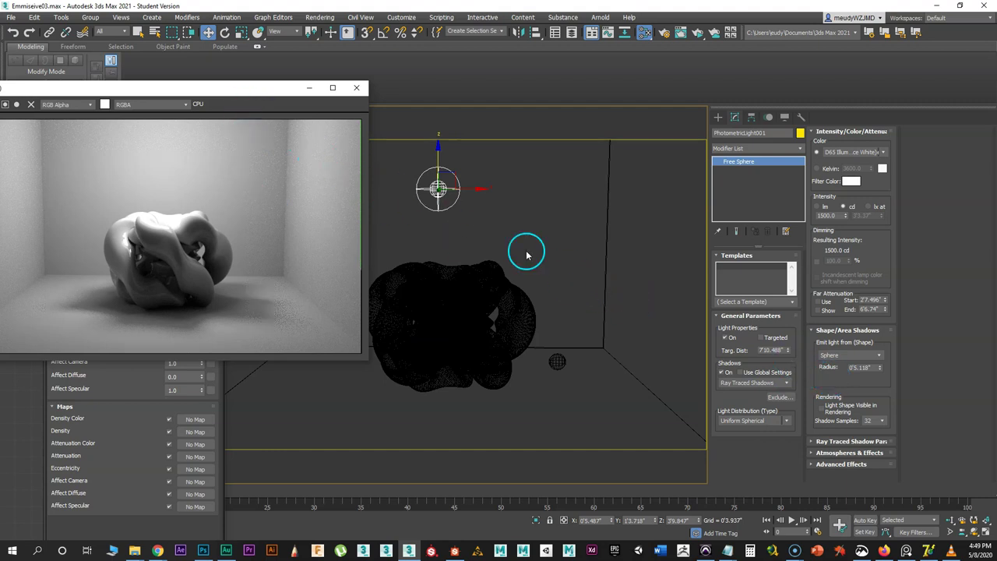
drag(234, 99, 569, 98)
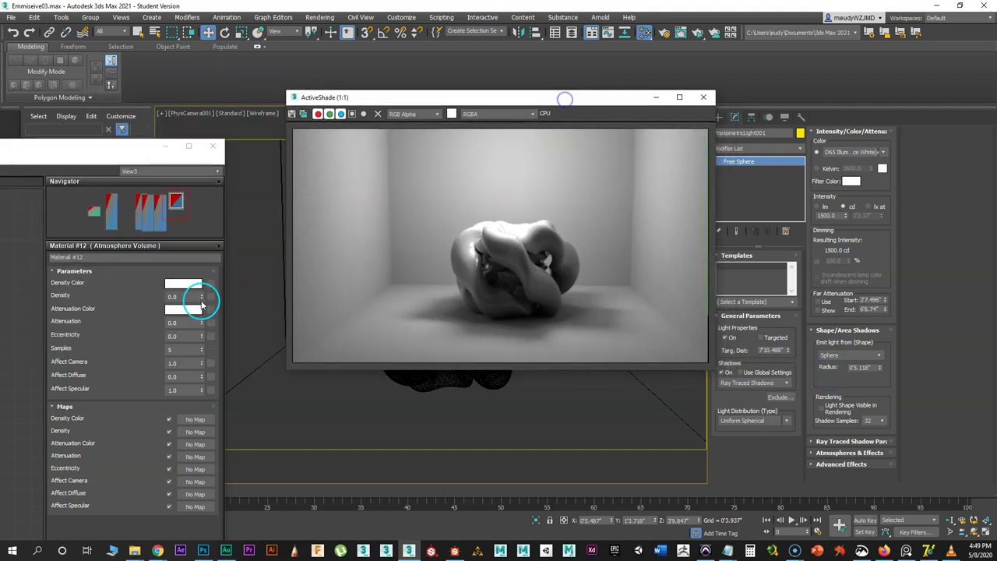
drag(356, 99, 485, 53)
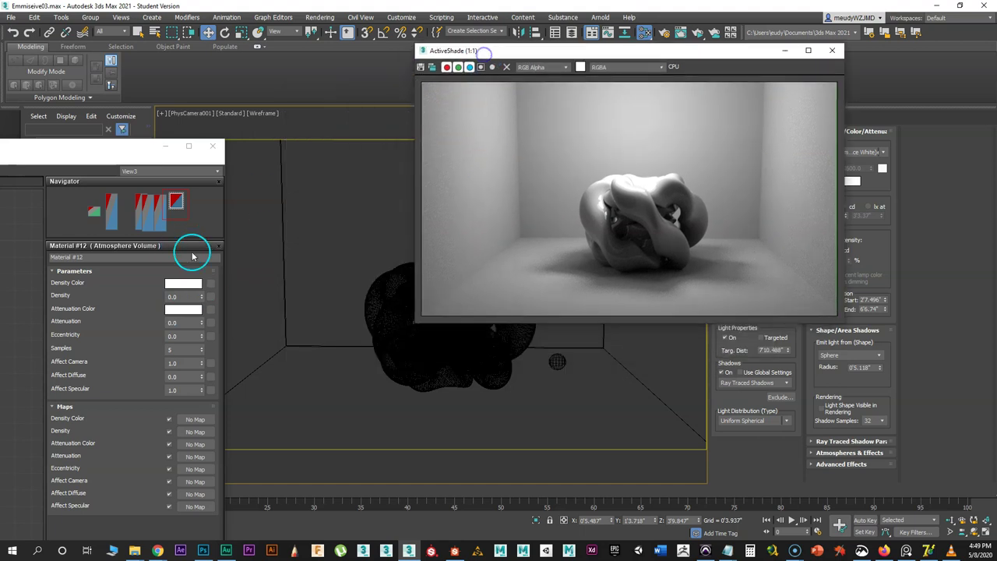
- Try different Atmosphere Volume fog densities, ending back at 0.001
click(202, 293)
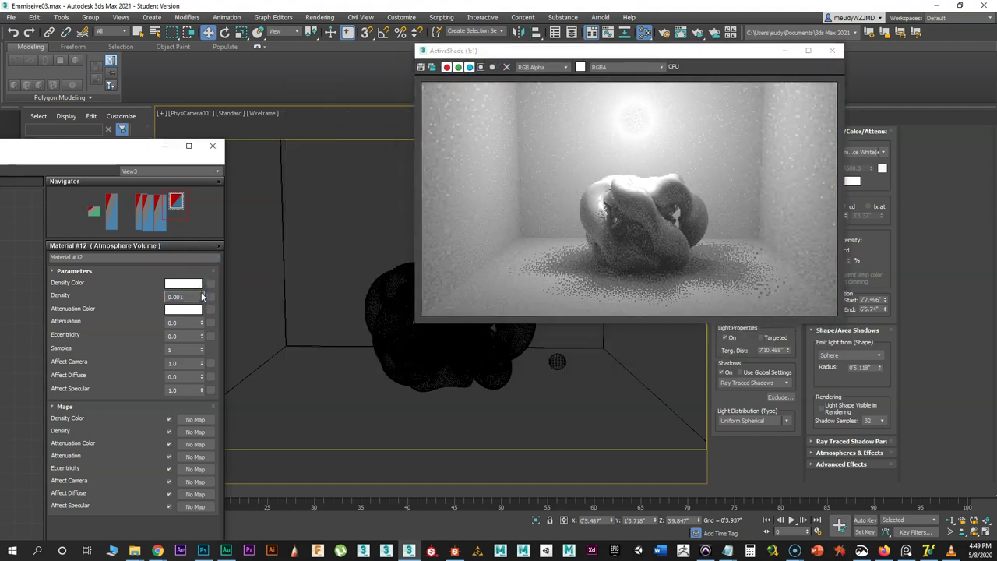
click(202, 293)
click(206, 311)
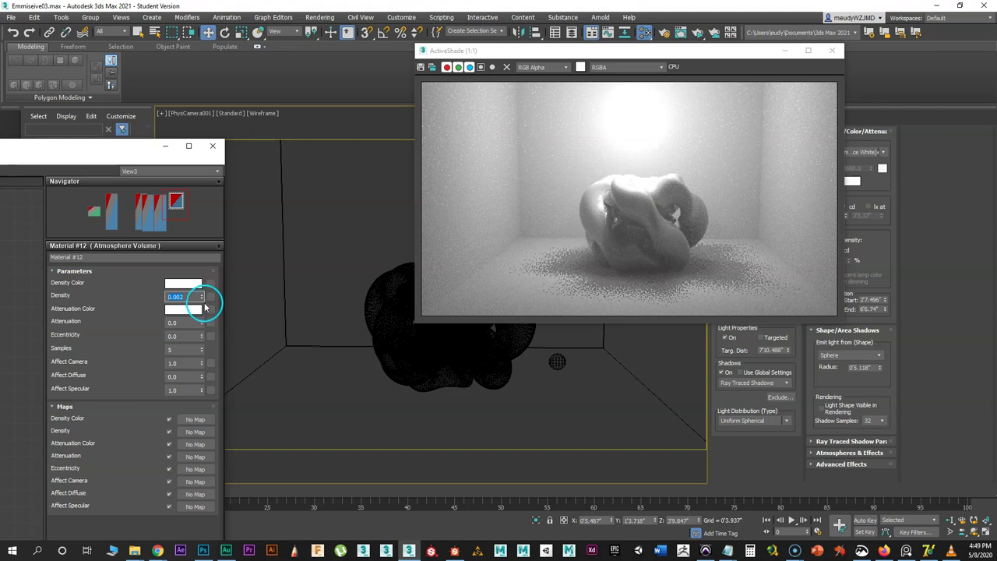
click(202, 300)
drag(611, 51, 463, 48)
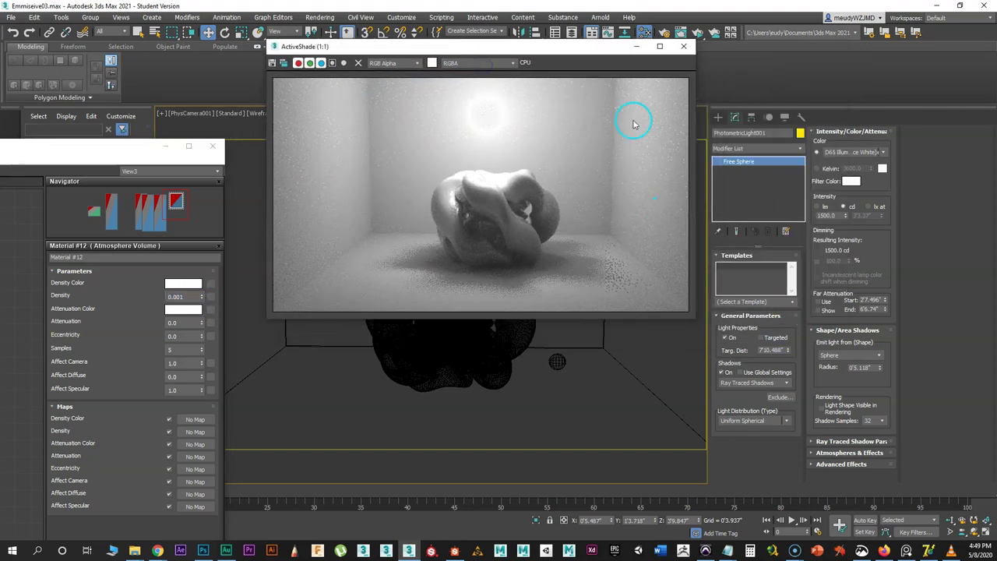
drag(600, 53, 522, 53)
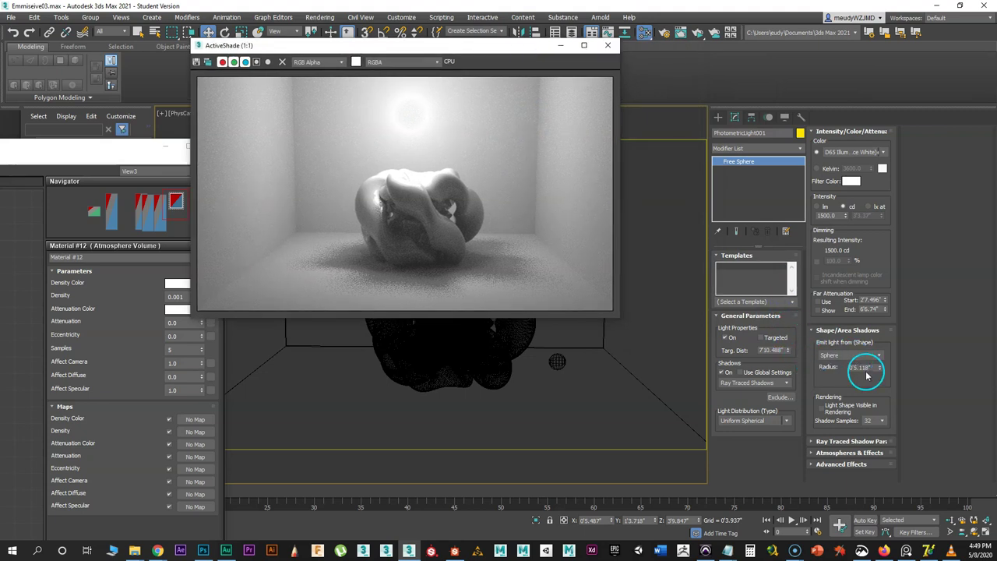
- Test the sphere light radius down to 0'5.329" and raise the fog density to 0.002
drag(883, 370, 865, 310)
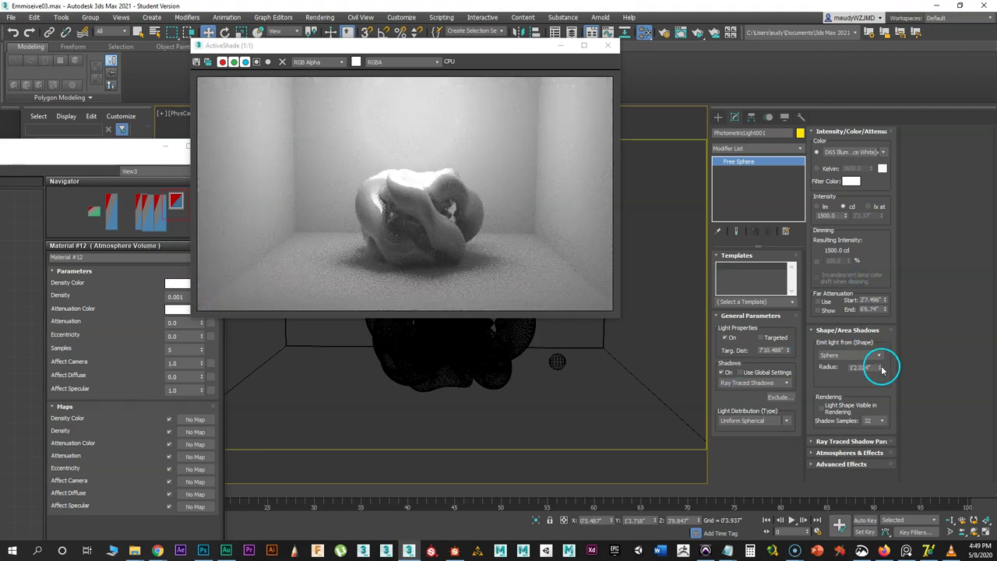
drag(882, 370, 881, 398)
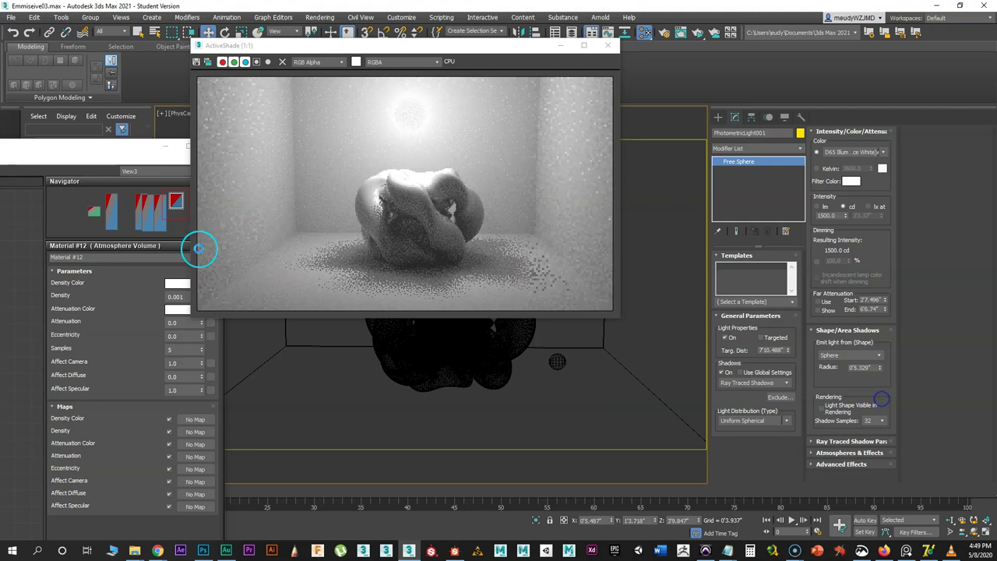
click(99, 155)
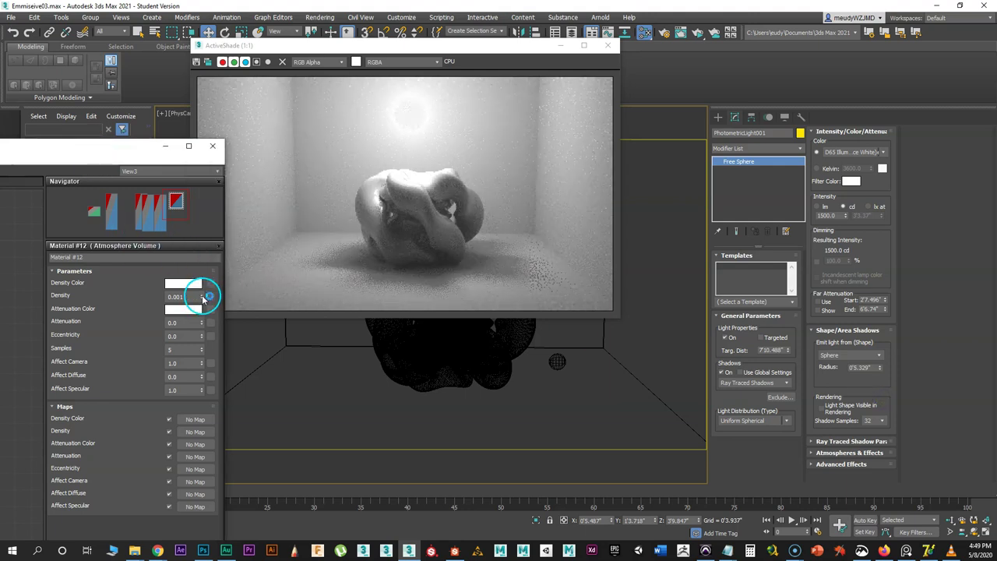
click(201, 295)
- Shrink the sphere light's emitting radius to 0'0.917", keeping the Sphere shape
mouse_move(884, 372)
mouse_down()
mouse_move(863, 354)
mouse_move(869, 375)
mouse_up()
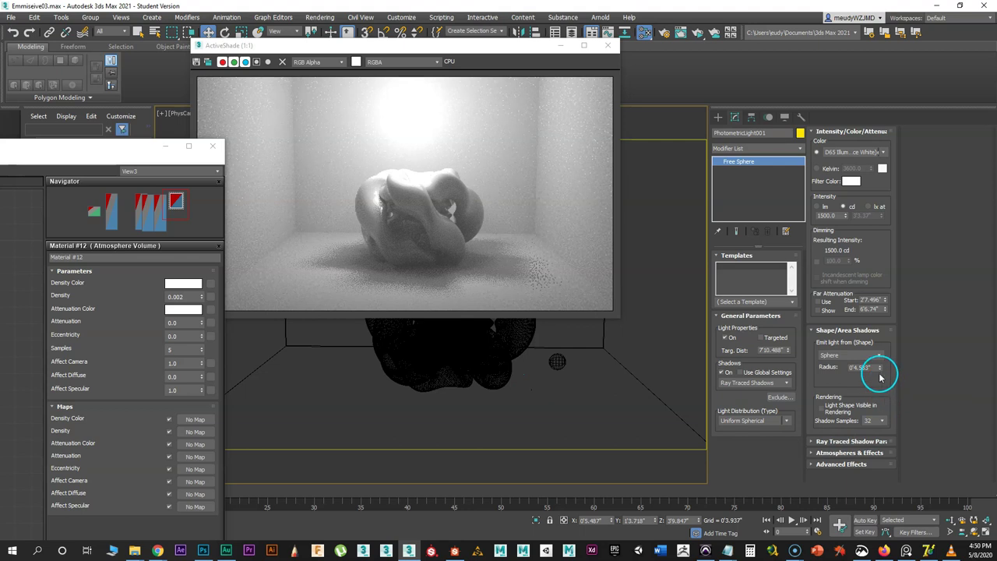
drag(878, 371, 878, 375)
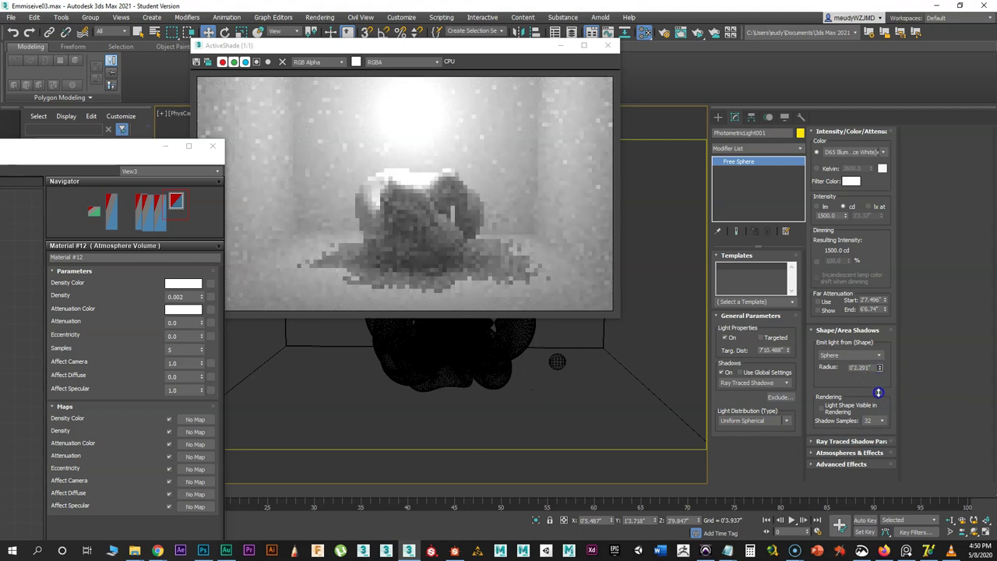
click(877, 373)
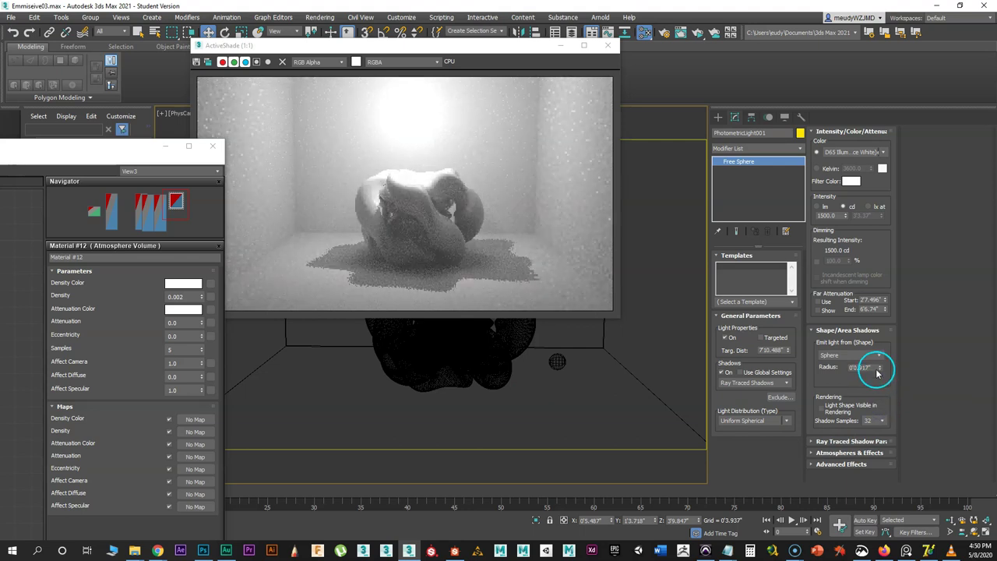
click(878, 359)
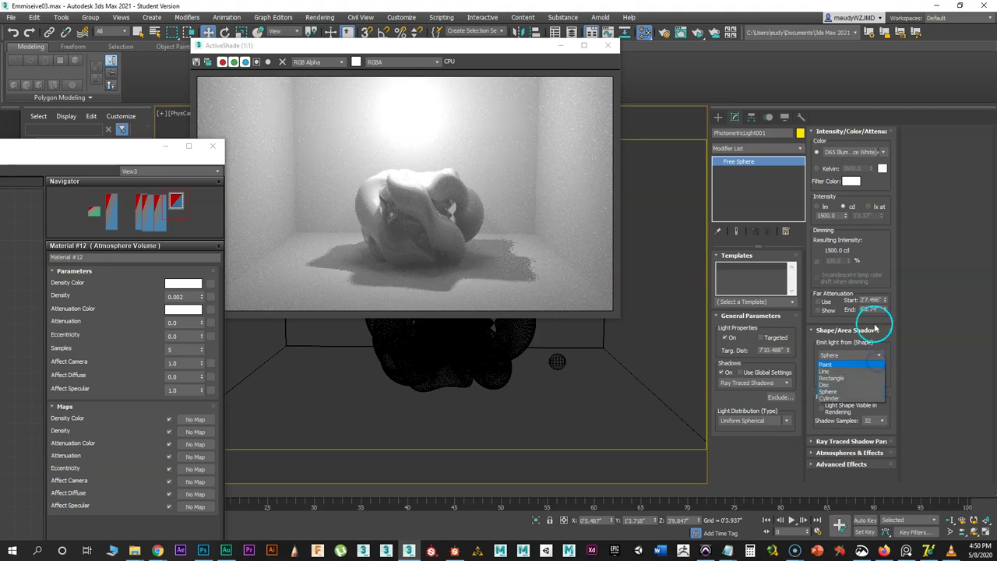
click(875, 327)
click(881, 356)
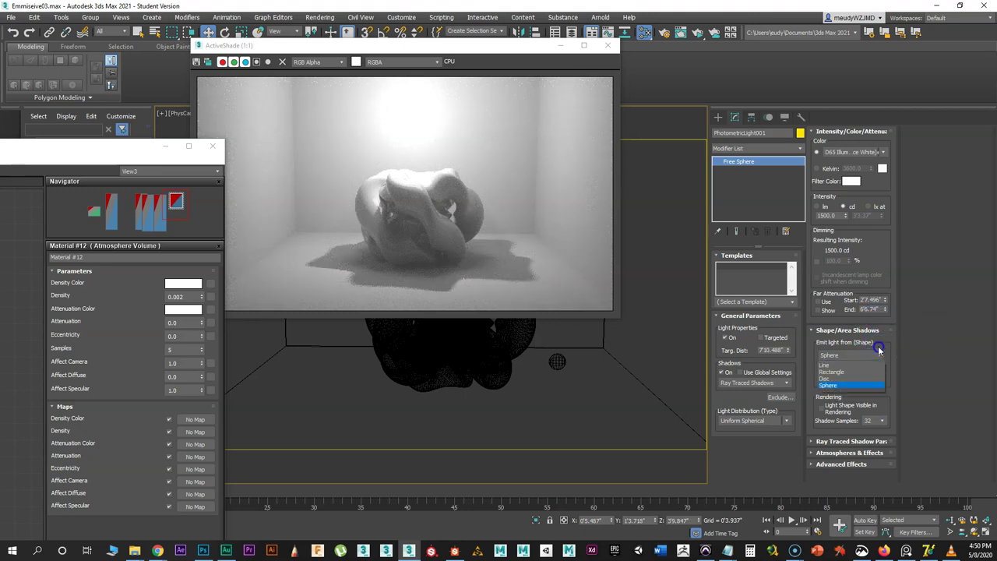
click(885, 354)
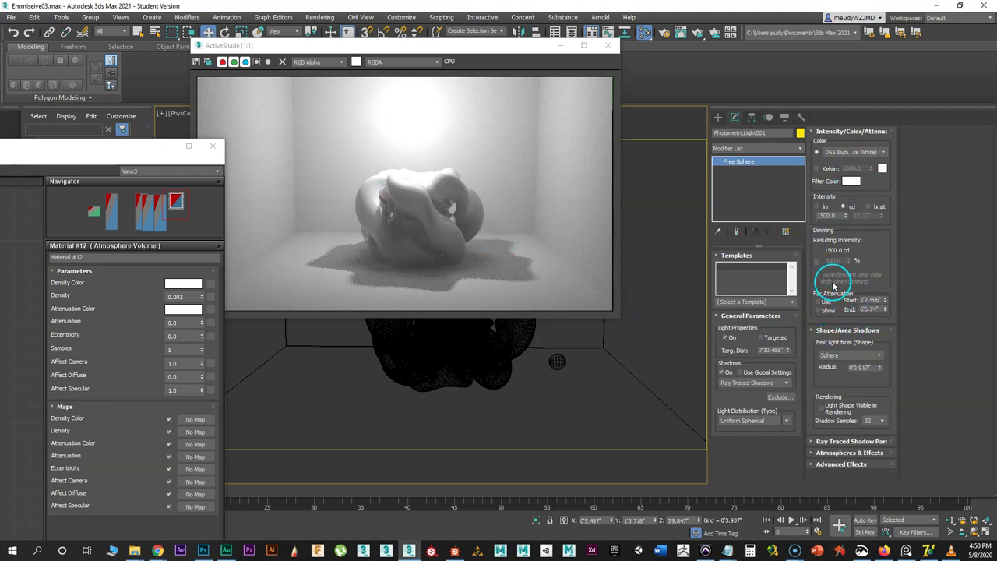
- Enable Far Attenuation Use and Show, then switch Use off to compare
click(818, 302)
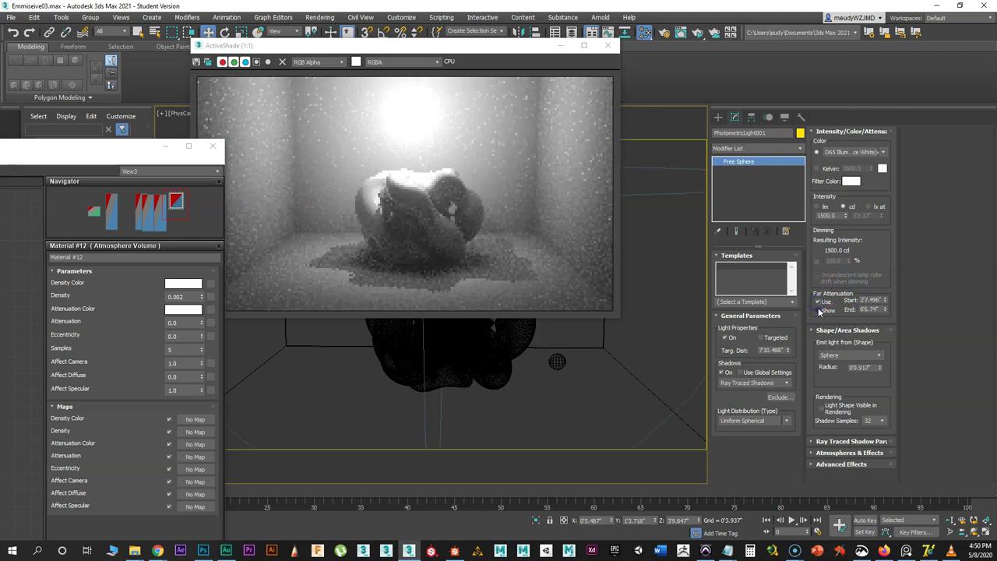
click(818, 310)
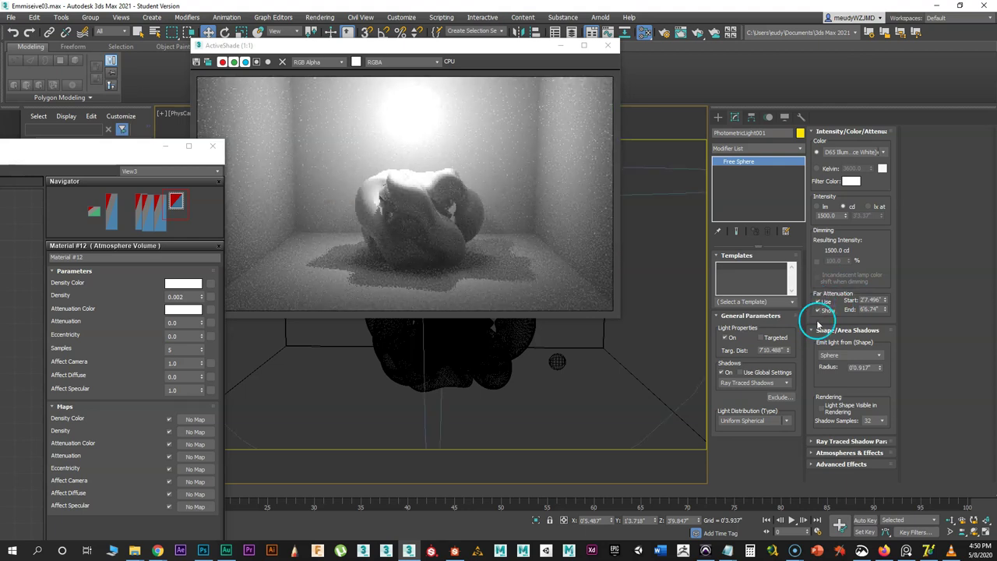
drag(474, 45, 117, 345)
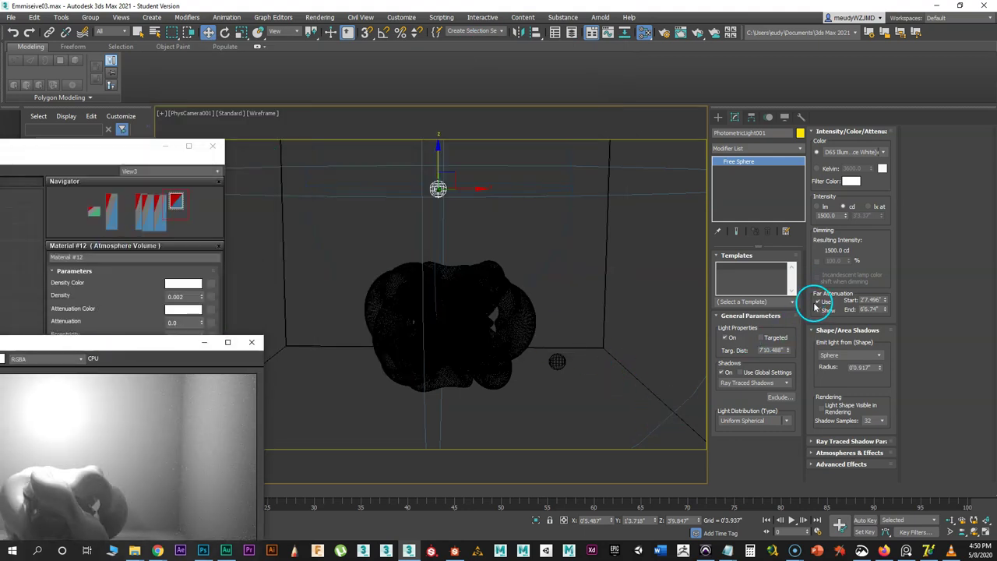
click(817, 302)
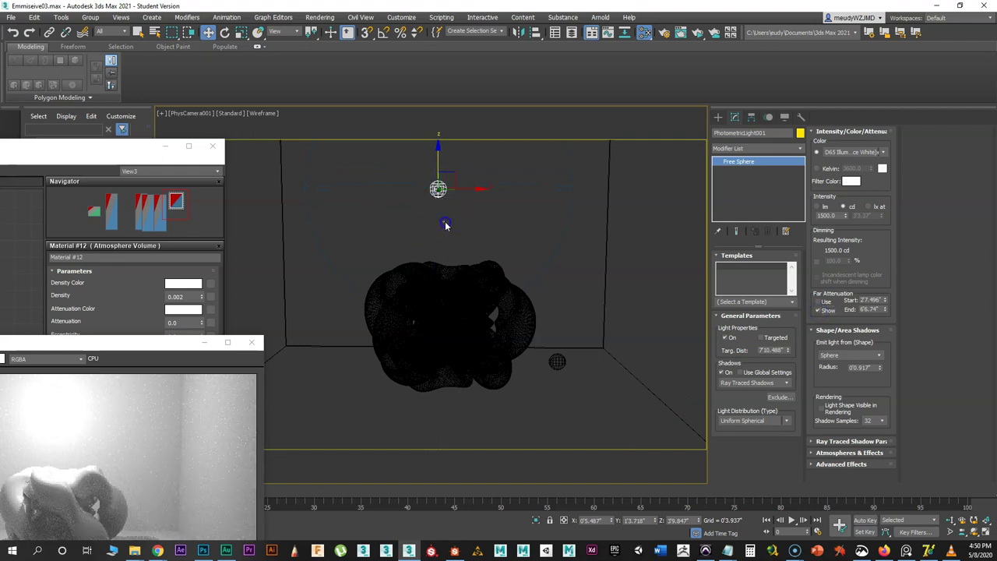
- Turn Far Attenuation back on, reselecting the photometric light to compare in ActiveShade
click(438, 187)
click(438, 188)
click(621, 296)
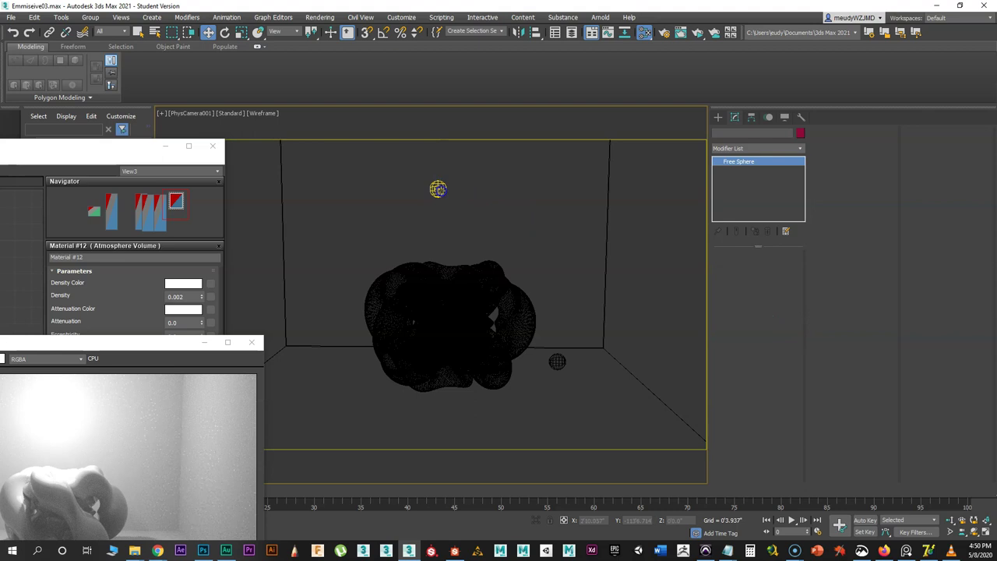
click(439, 189)
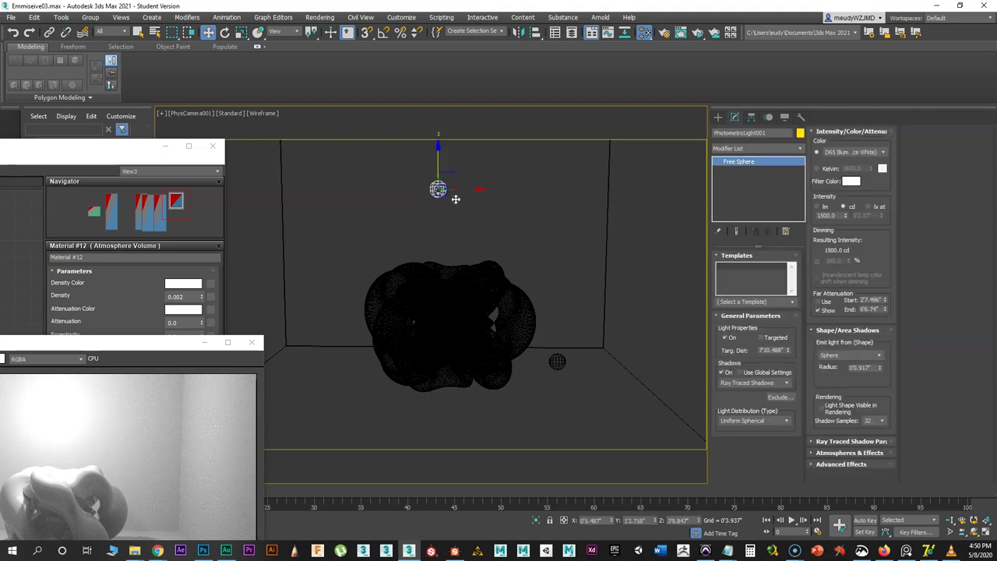
click(817, 300)
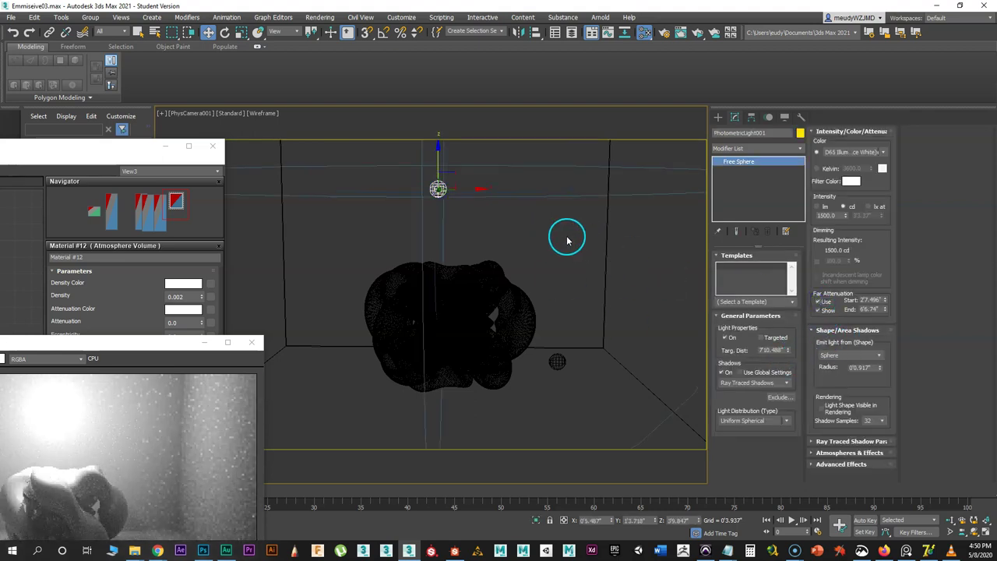
click(621, 268)
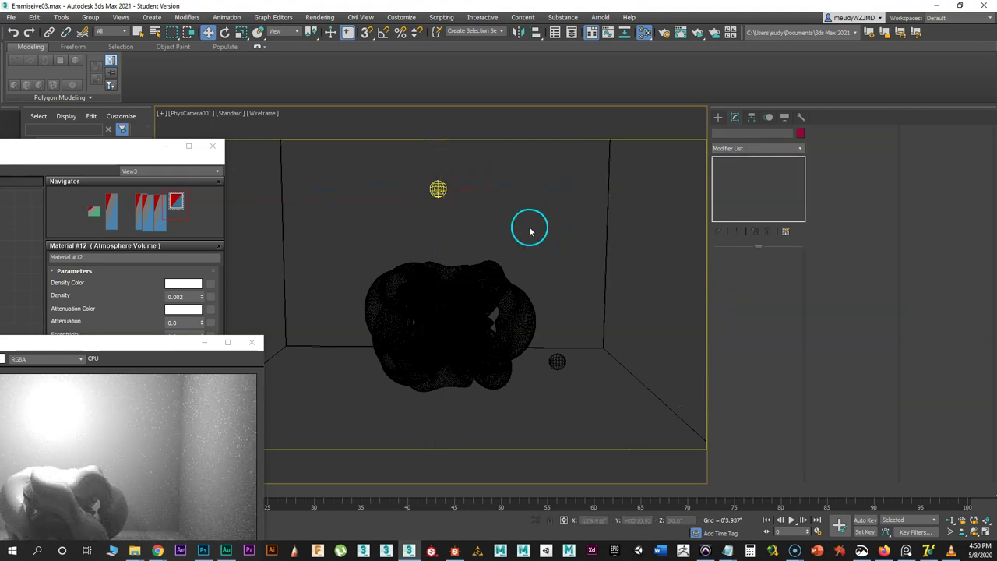
click(438, 188)
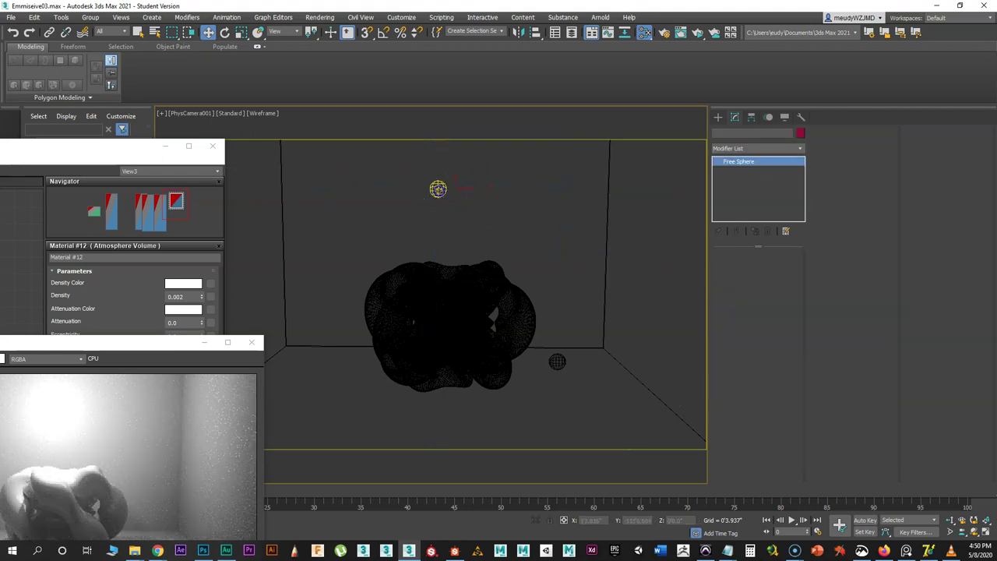
click(572, 243)
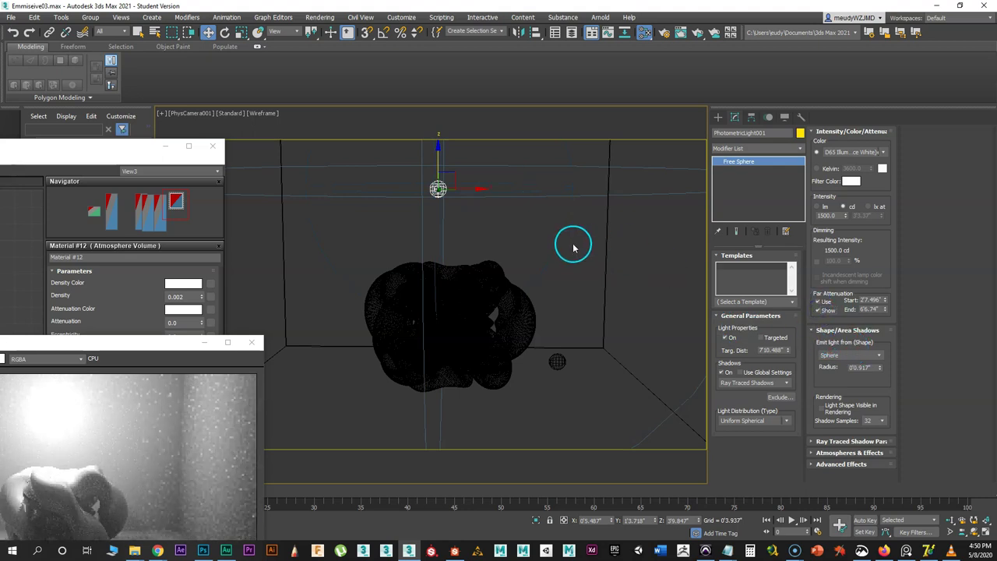
click(438, 189)
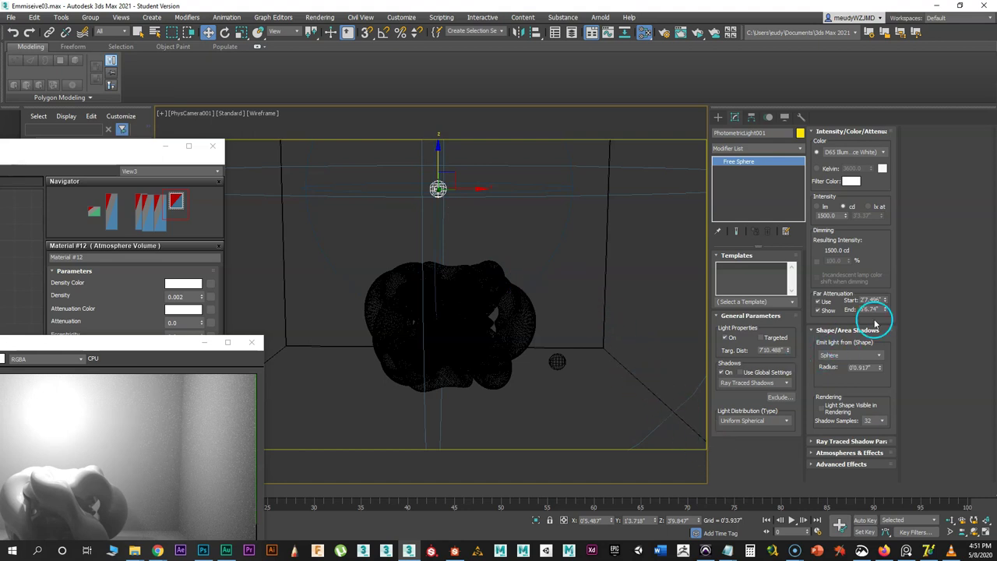
- Zero the far attenuation, then set Start to 0'5.915" and End to 1'8.213"
drag(162, 342, 345, 103)
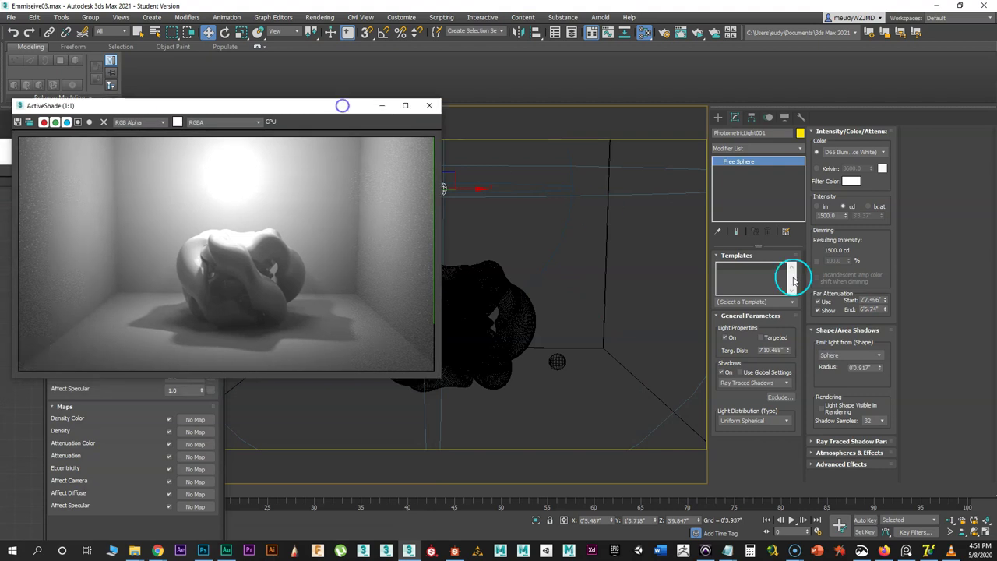
right_click(885, 309)
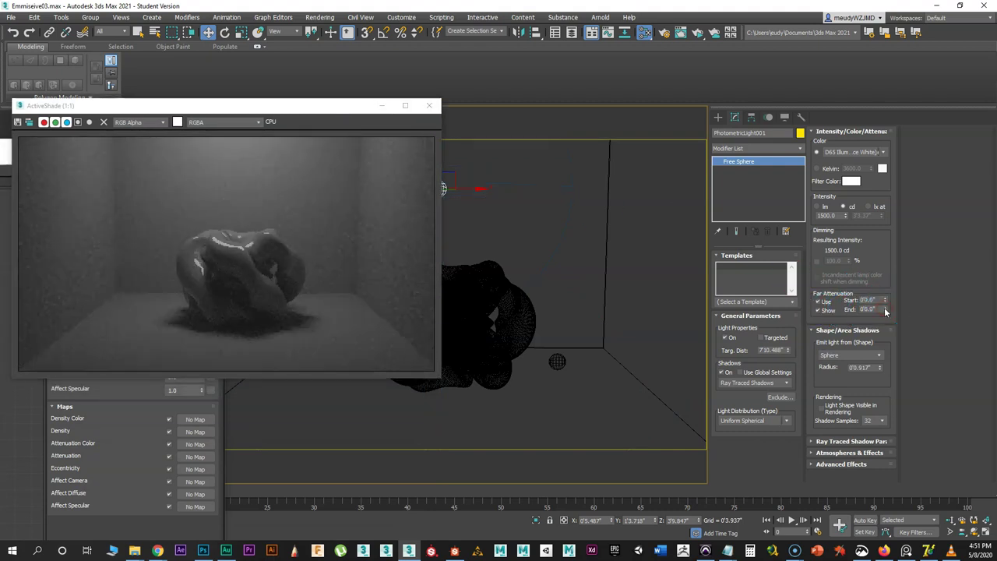
drag(341, 112, 289, 104)
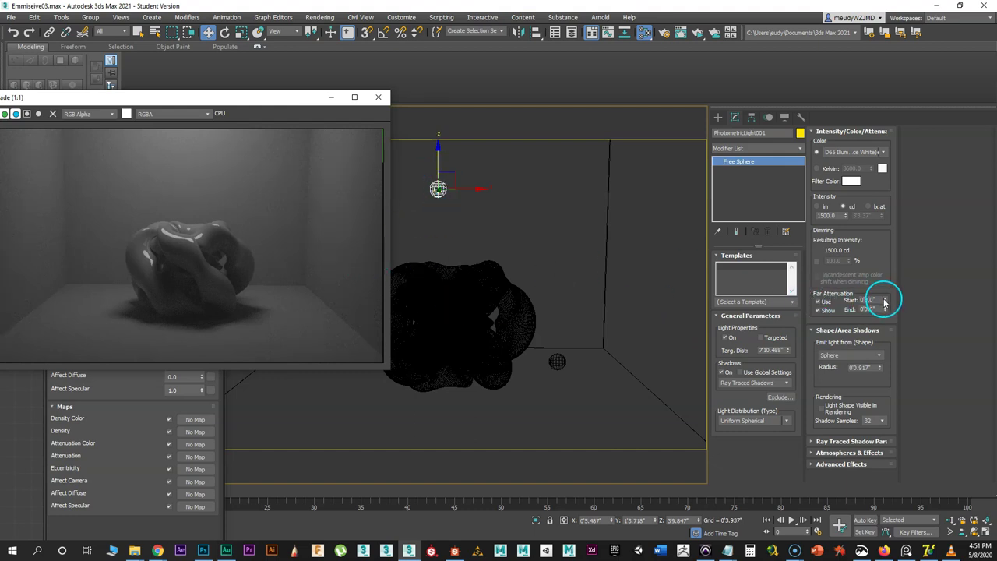
drag(885, 302, 886, 290)
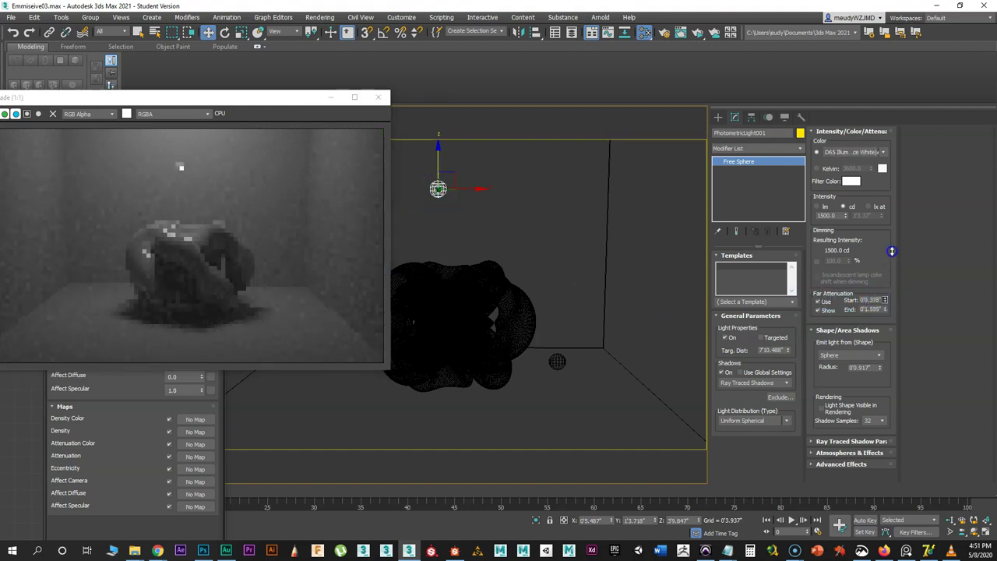
drag(890, 165, 886, 316)
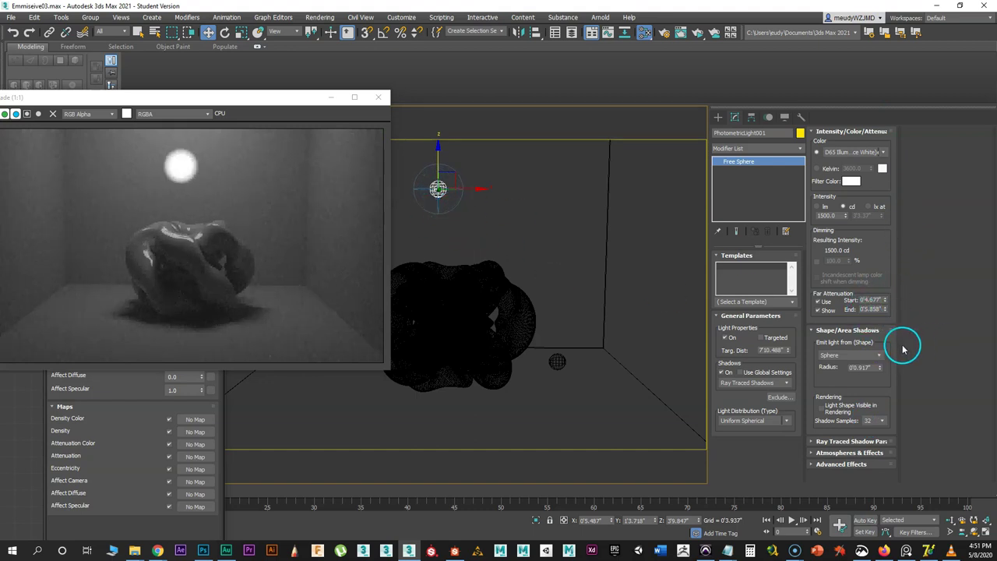
drag(887, 302, 881, 282)
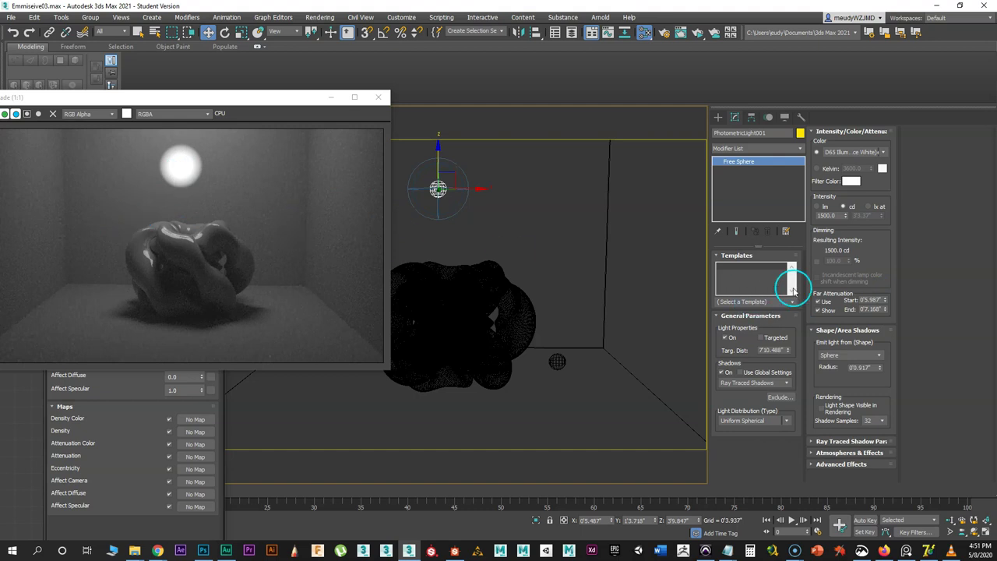
drag(888, 311, 872, 218)
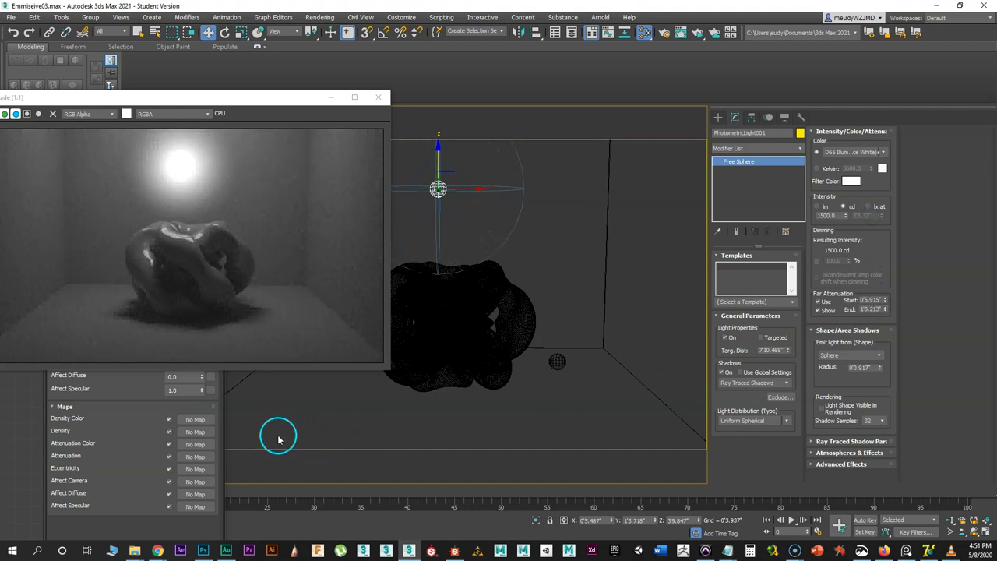
drag(239, 102, 272, 58)
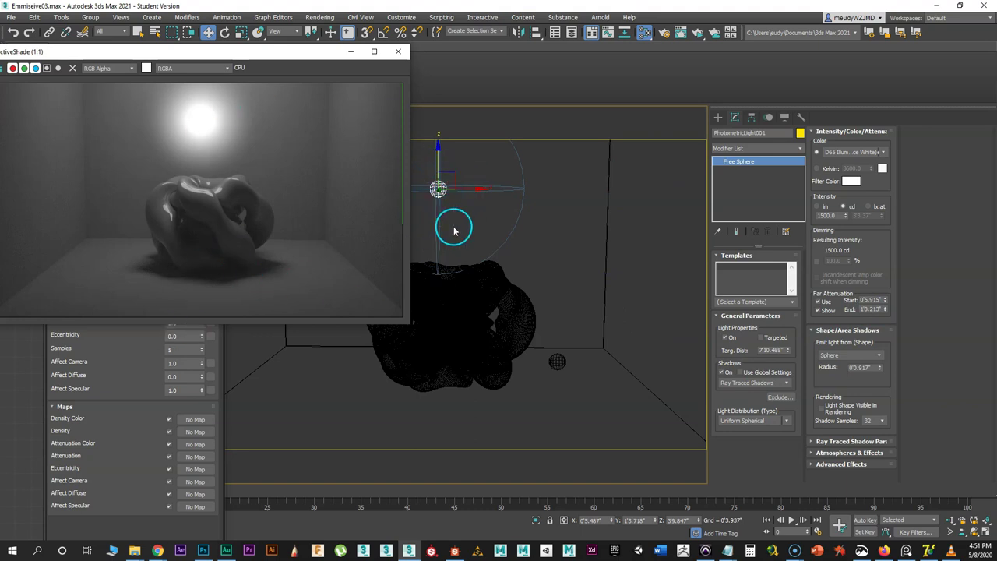
- Raise the Atmosphere Volume fog density to 0.003
drag(238, 53, 752, 38)
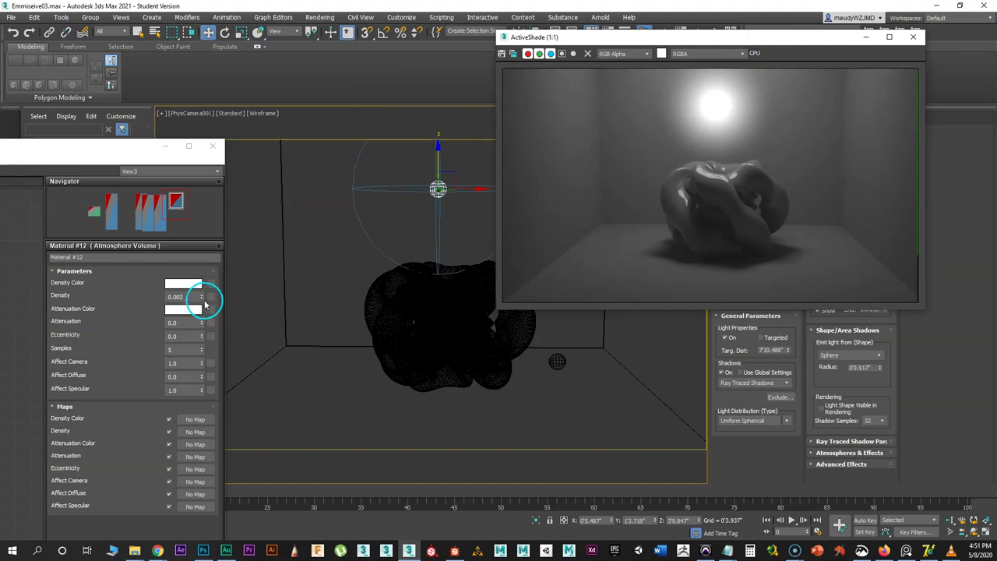
click(202, 299)
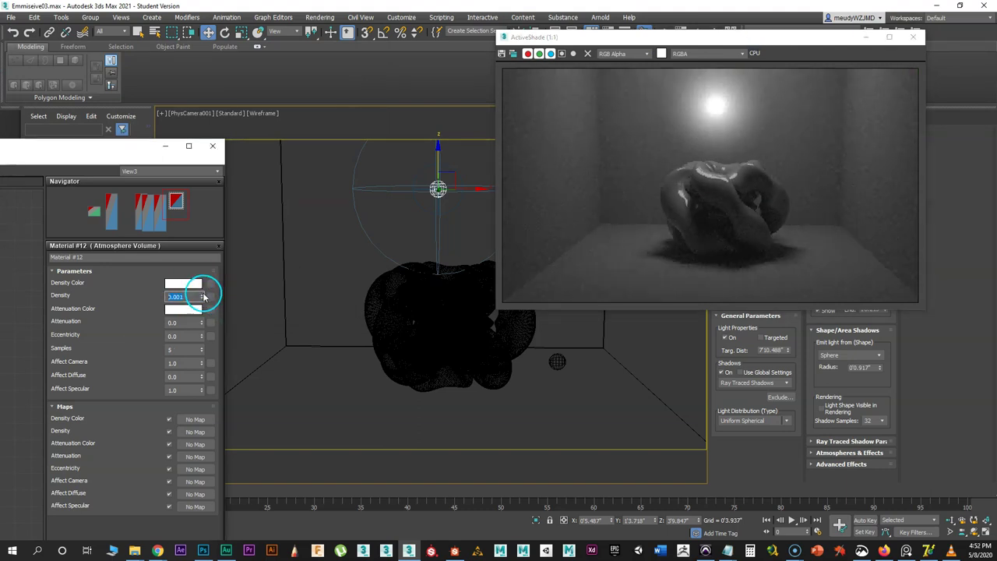
click(202, 293)
click(201, 294)
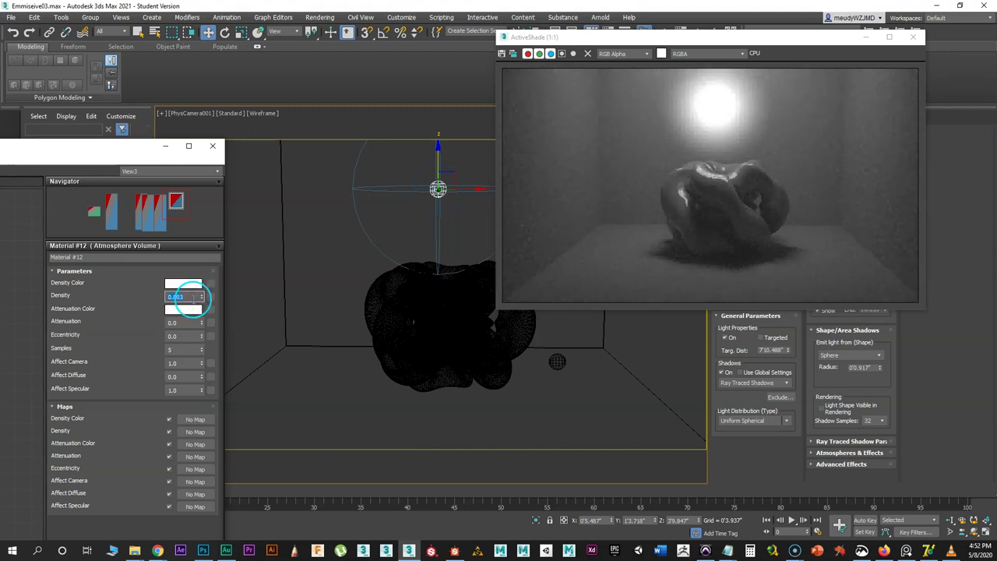
- Shift the sphere light slightly left along X
drag(745, 41, 498, 281)
mouse_move(475, 184)
mouse_down()
mouse_move(418, 191)
mouse_move(459, 190)
mouse_up()
drag(437, 272, 440, 316)
- Create ArnoldLight004 from the Arnold light category and reveal the Scene Explorer list
click(541, 169)
click(718, 117)
click(740, 132)
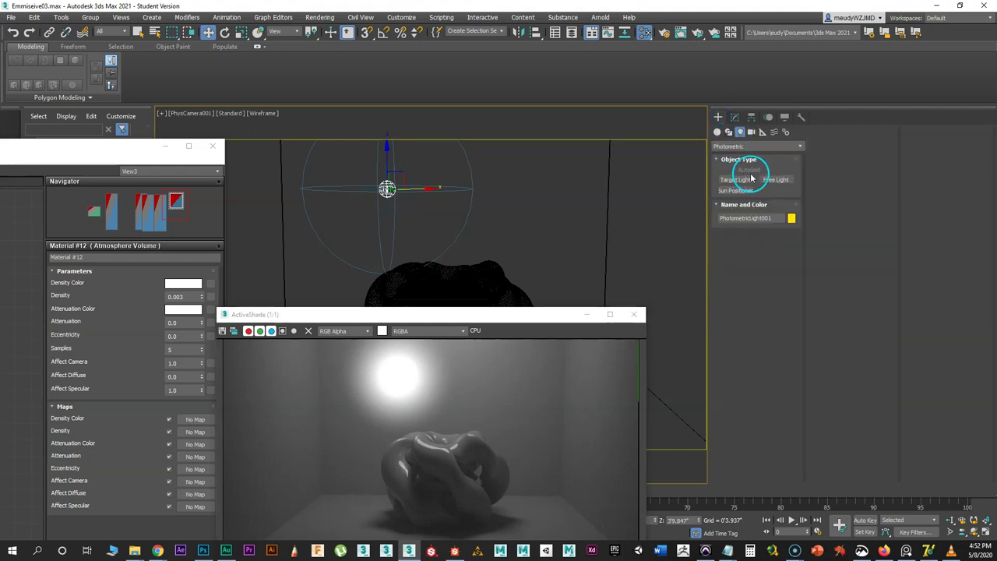
click(744, 146)
click(735, 176)
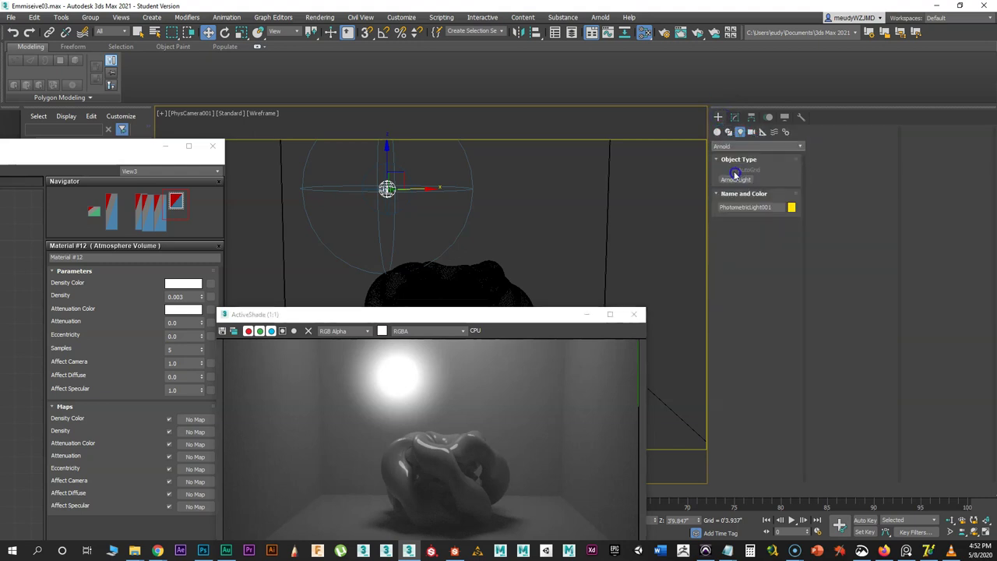
click(732, 180)
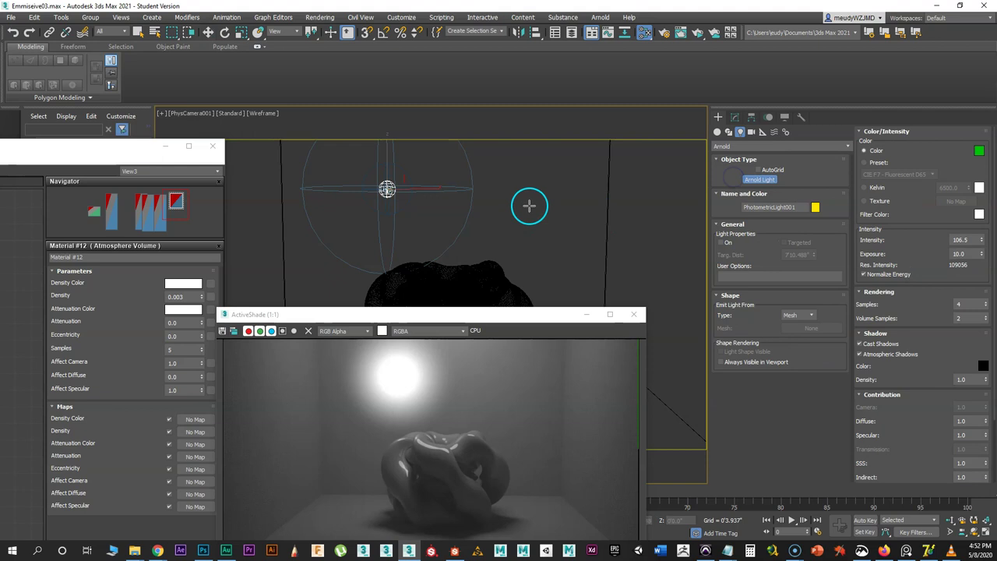
right_click(338, 200)
drag(149, 151, 167, 292)
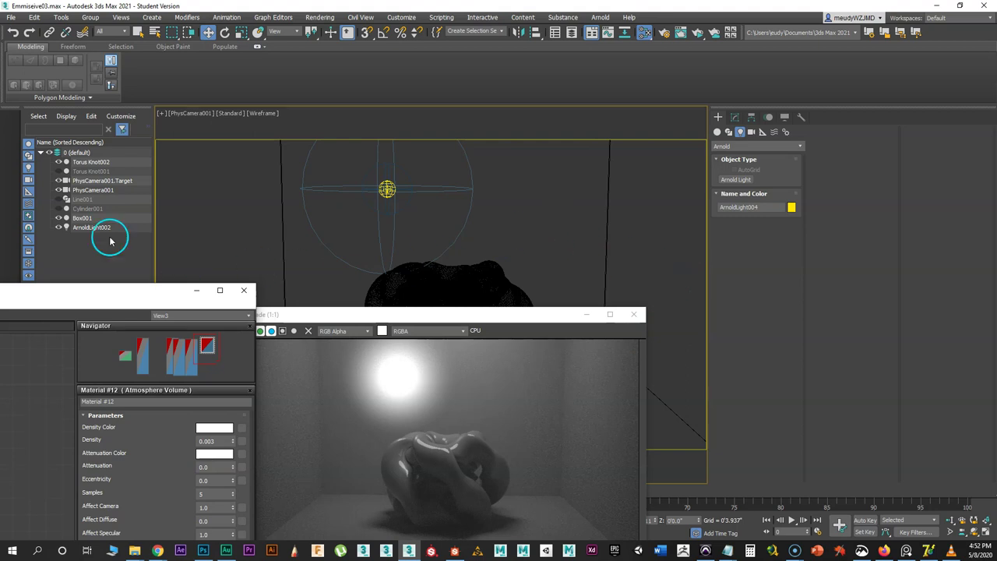
- Select ArnoldLight002, align it to PhotometricLight001, and move it right along X
click(634, 314)
click(149, 286)
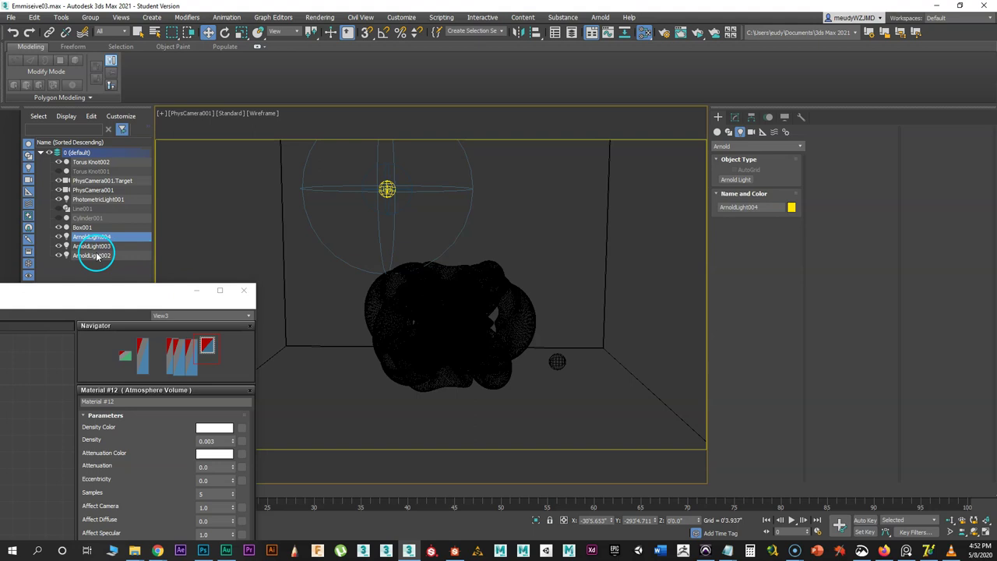
click(99, 247)
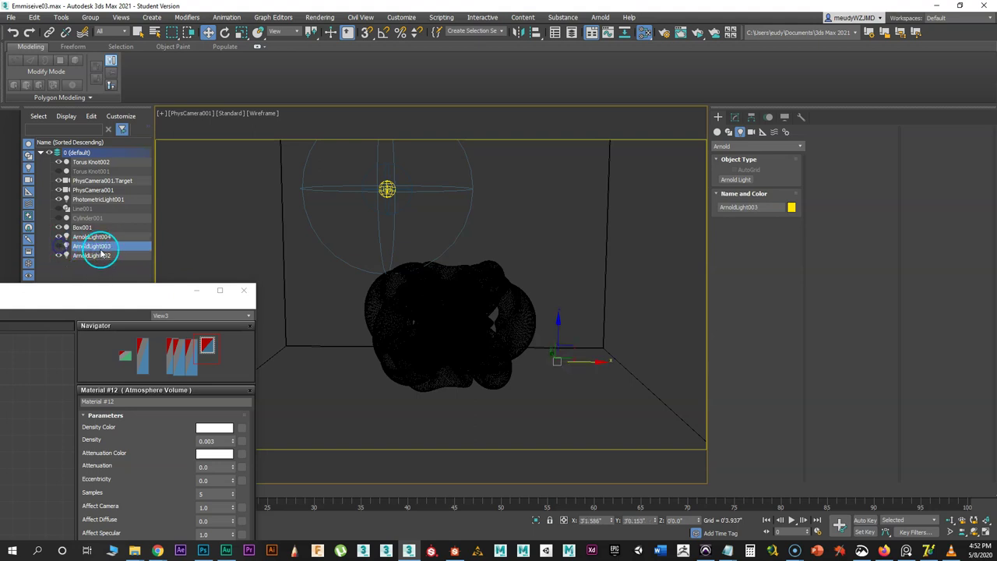
click(99, 254)
click(535, 31)
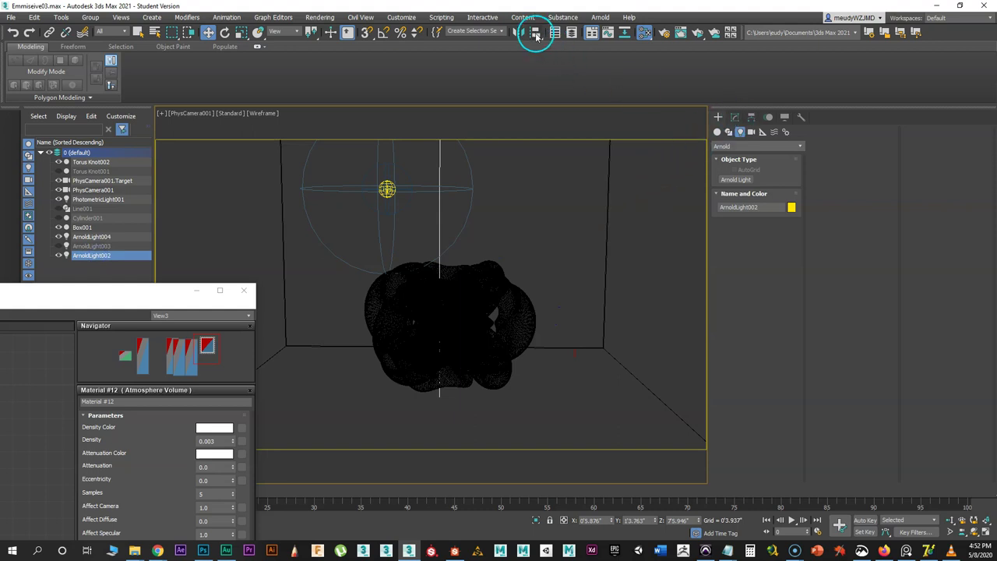
click(389, 191)
click(445, 205)
click(494, 338)
click(494, 357)
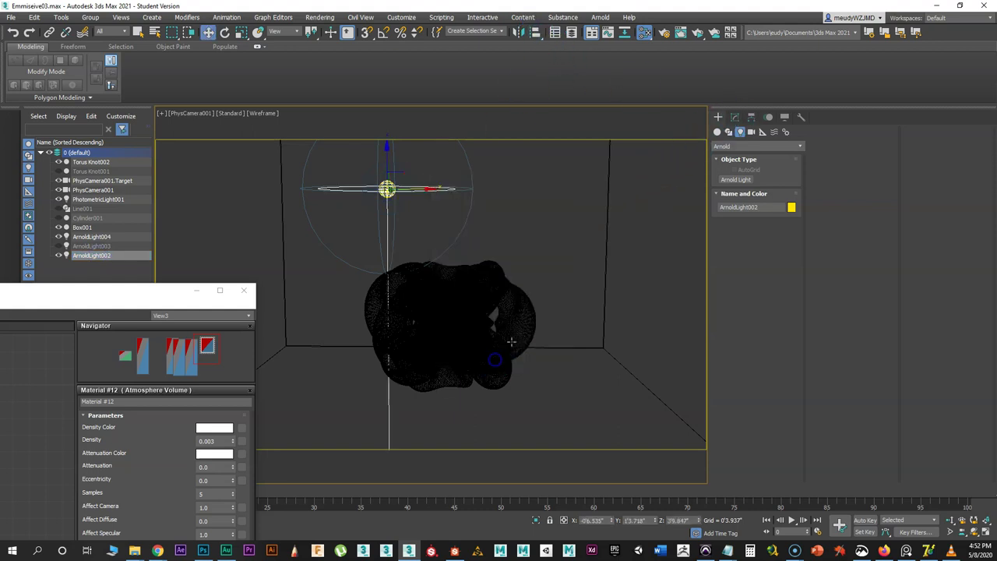
drag(428, 188, 559, 186)
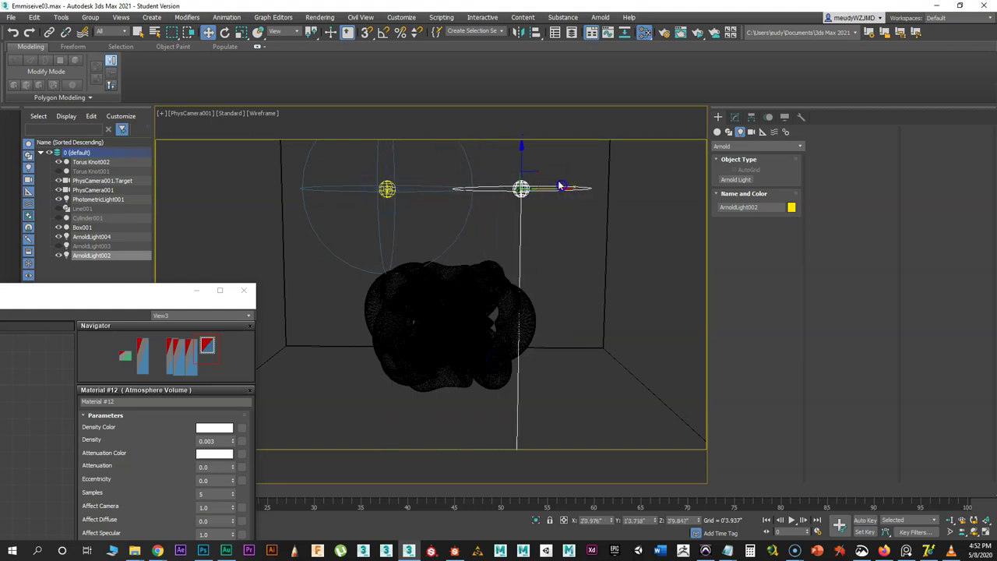
- Change ArnoldLight002's Shape Type from Disc to Point
click(744, 124)
click(783, 387)
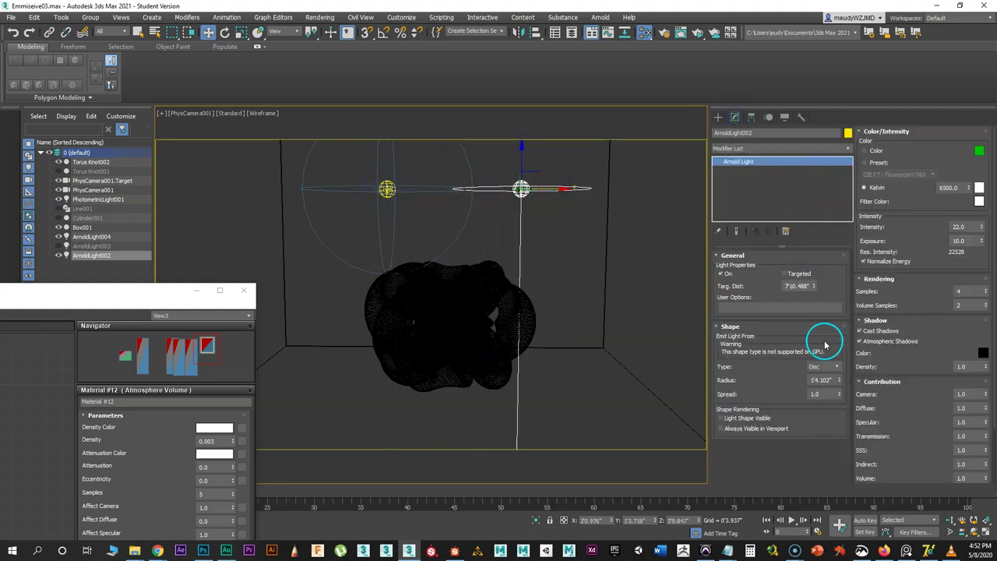
click(386, 190)
click(520, 189)
click(836, 367)
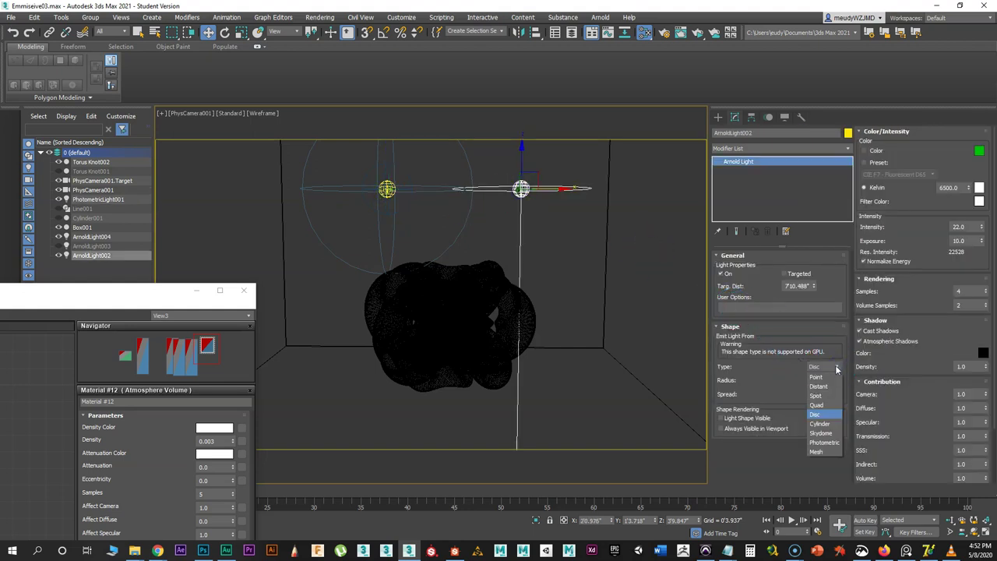
click(815, 377)
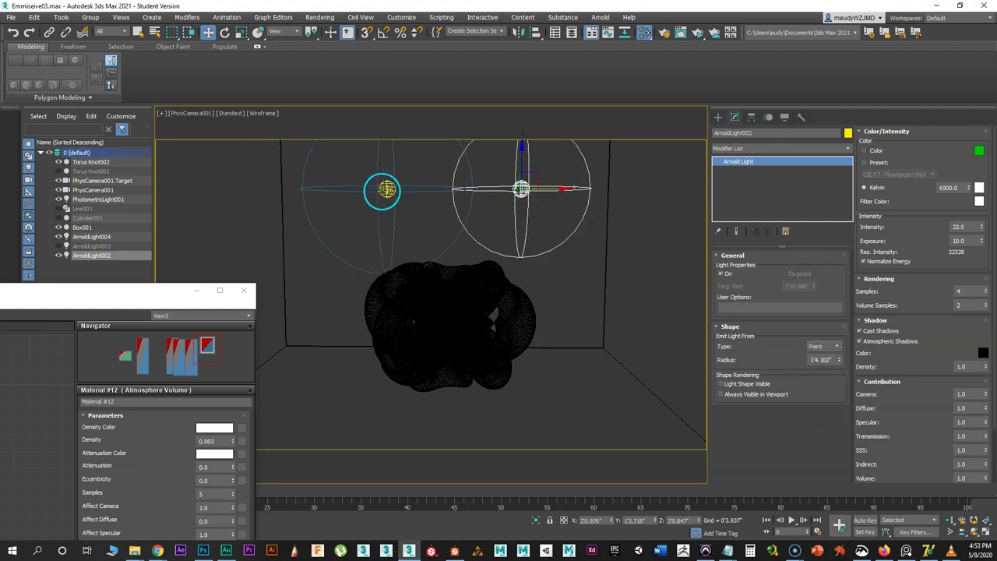
click(387, 189)
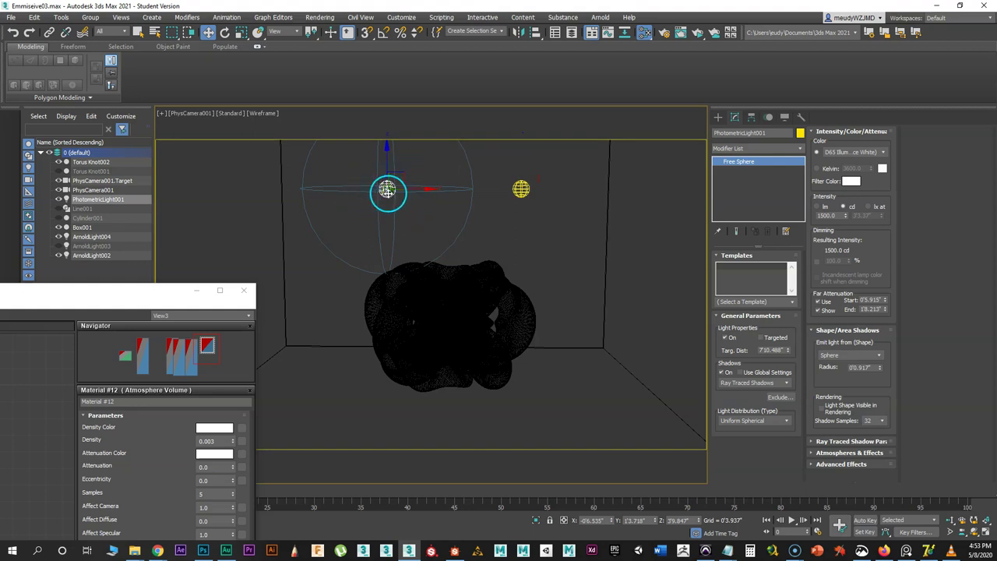
- Start ActiveShade and shrink ArnoldLight002's point radius to 0'5.0"
click(527, 187)
drag(163, 293, 221, 245)
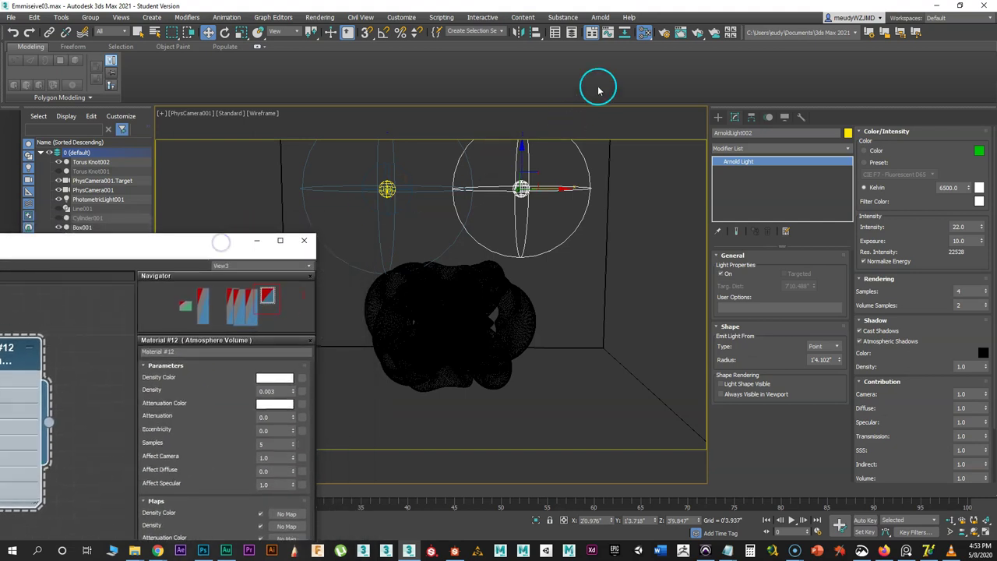
click(697, 34)
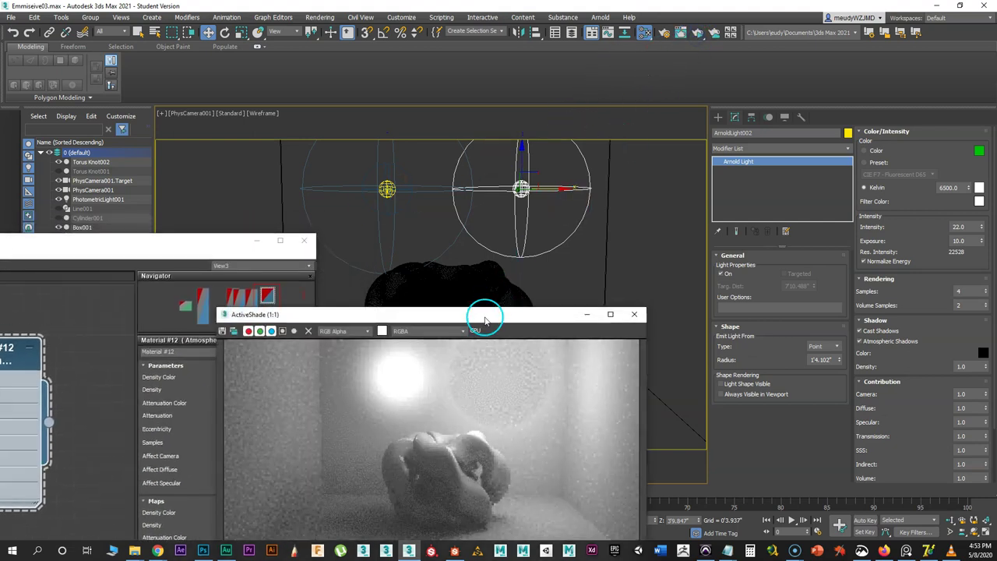
drag(483, 318, 294, 123)
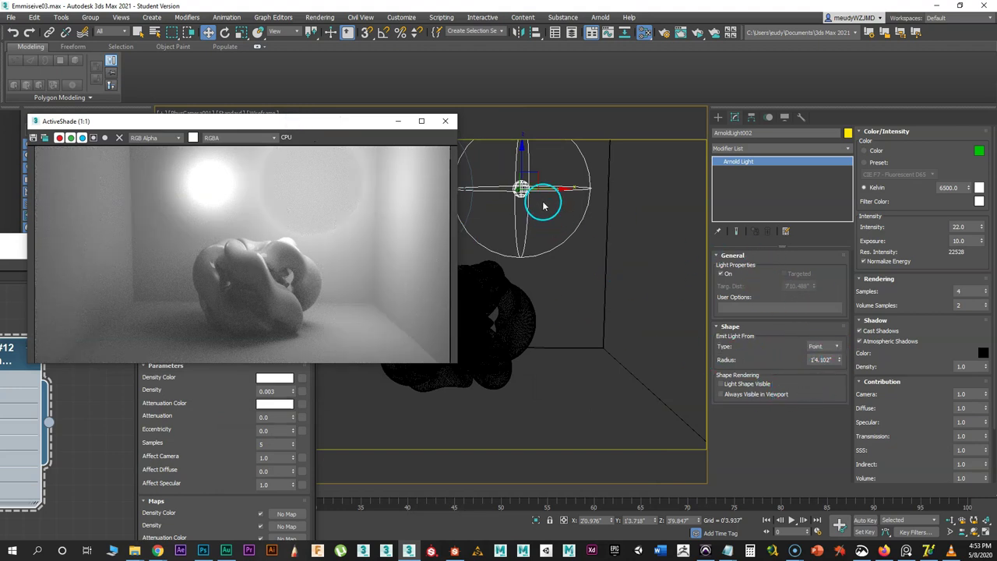
mouse_move(838, 365)
mouse_down()
mouse_move(846, 457)
mouse_move(829, 557)
mouse_move(818, 31)
mouse_move(818, 55)
mouse_move(823, 36)
mouse_move(810, 36)
mouse_move(846, 352)
mouse_move(839, 374)
mouse_up()
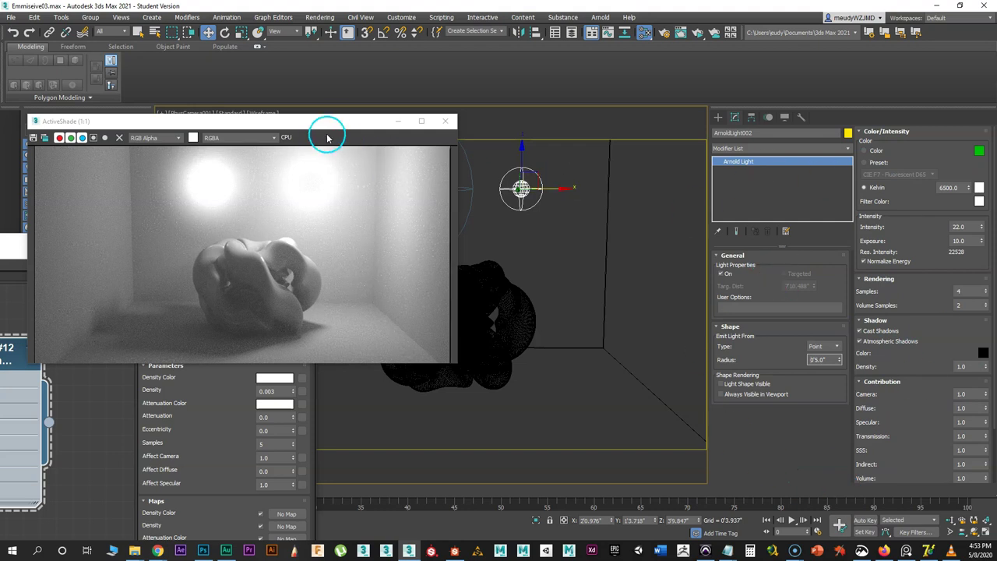
drag(341, 122, 289, 301)
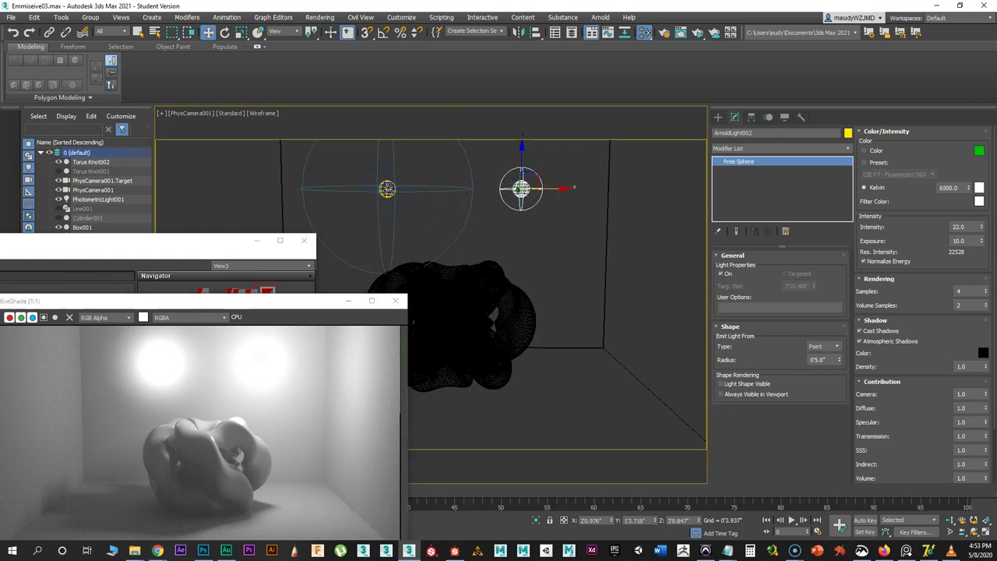
click(387, 189)
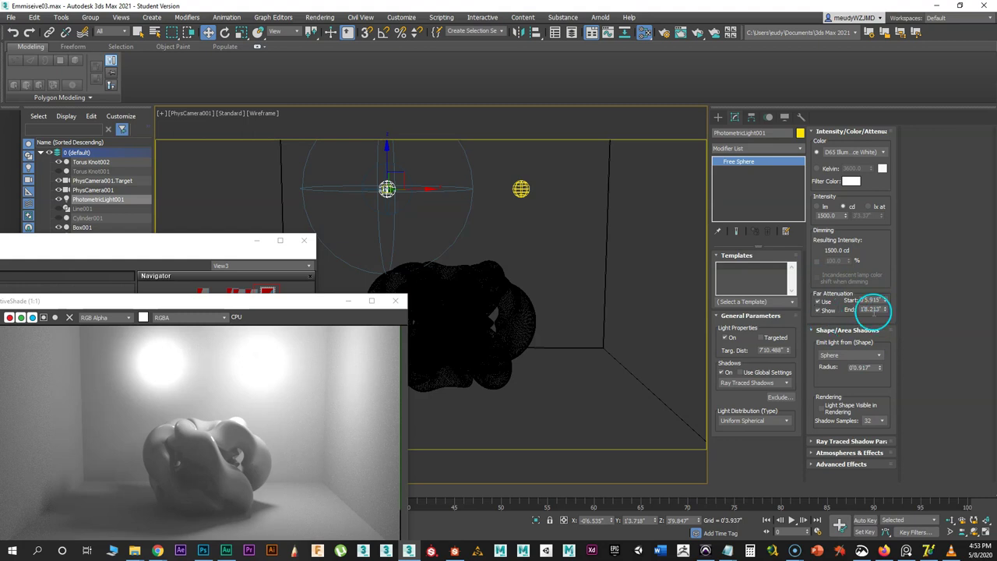
drag(282, 303, 360, 127)
click(520, 187)
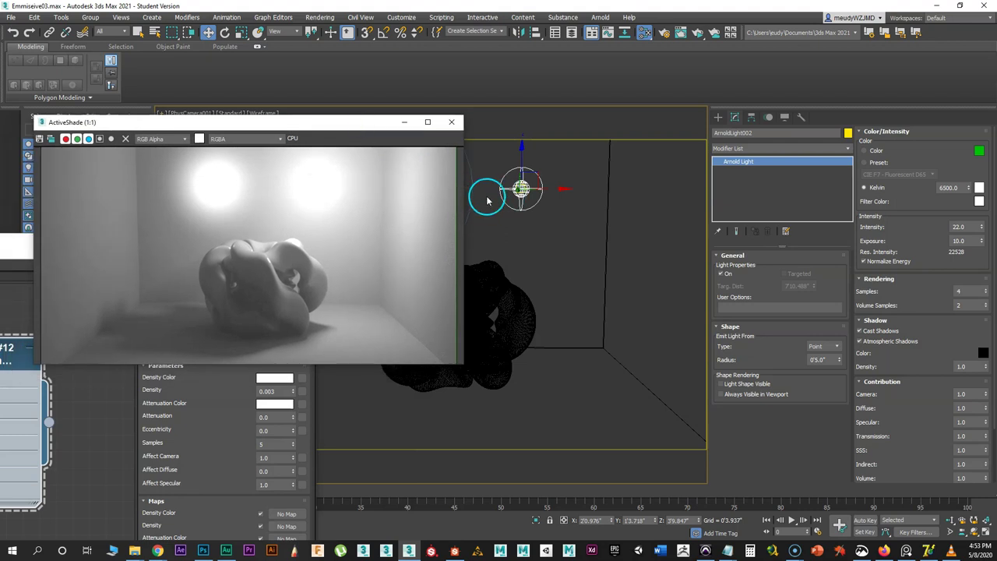
- Add an Arnold Decay Filter to ArnoldLight002 and turn on its far attenuation
click(848, 148)
scroll(856, 189, down, 3)
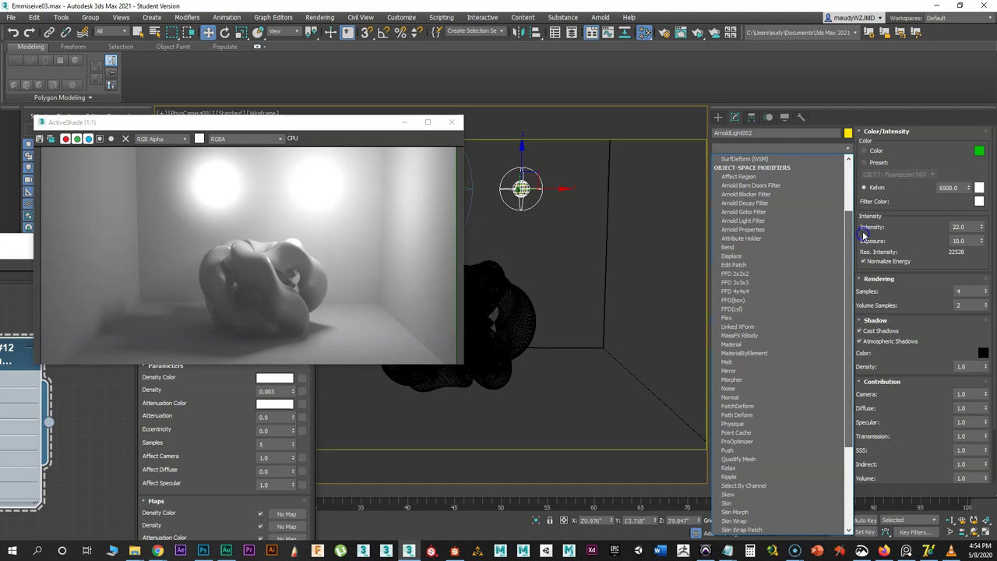
click(745, 202)
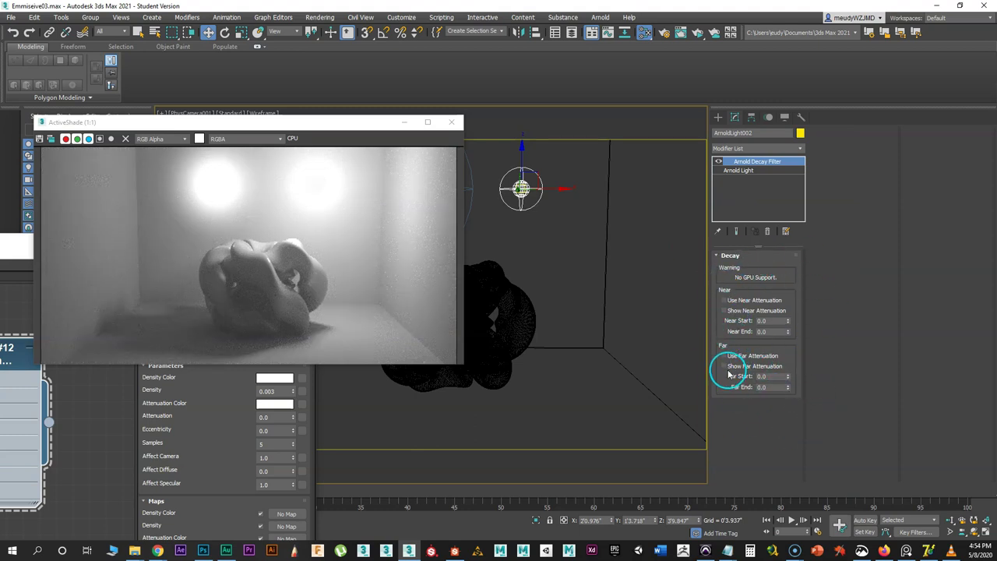
drag(359, 132, 375, 279)
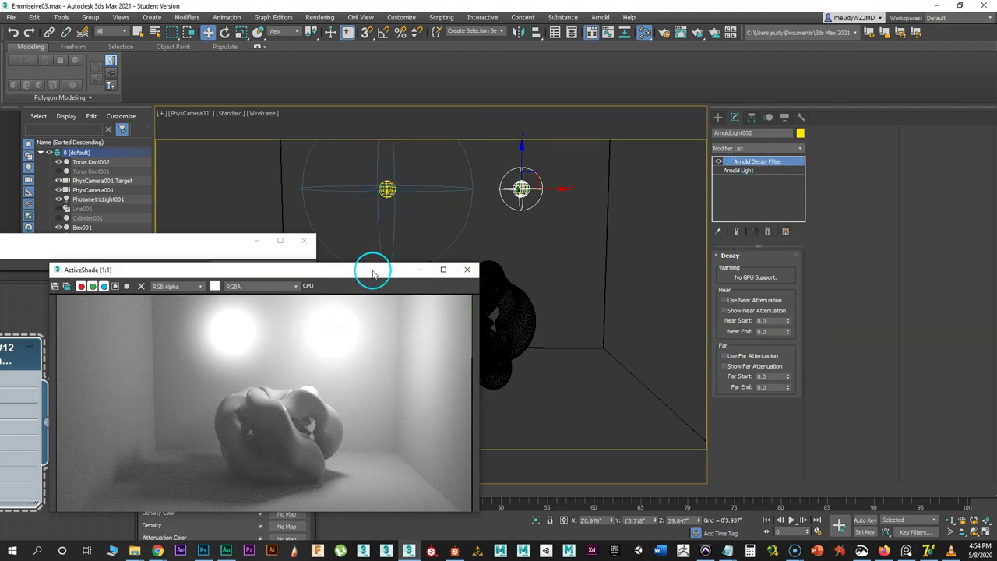
drag(373, 267, 357, 232)
click(729, 357)
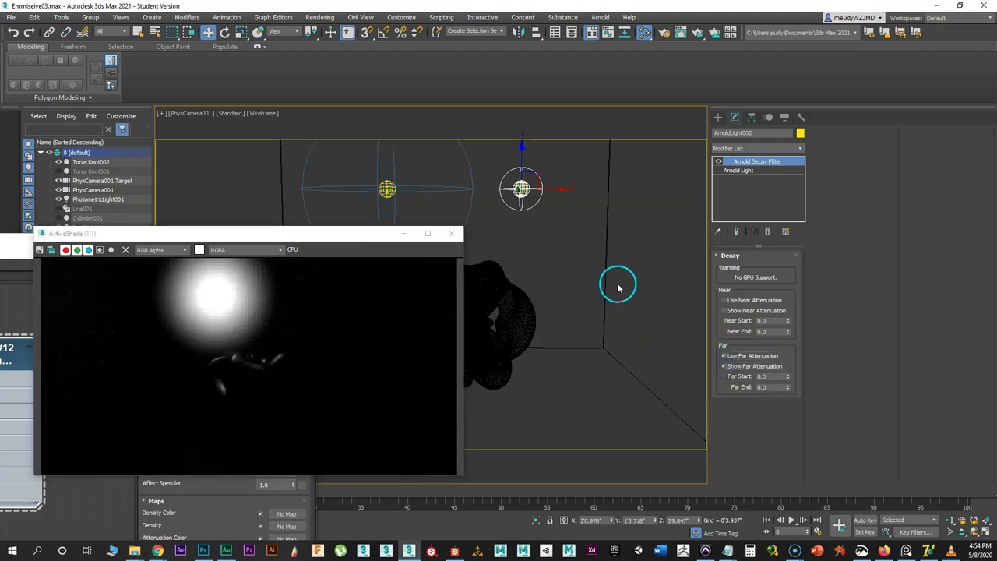
drag(329, 232, 328, 189)
- Set the decay filter's Far Start to 0.0 and Far End to 44.15
click(789, 377)
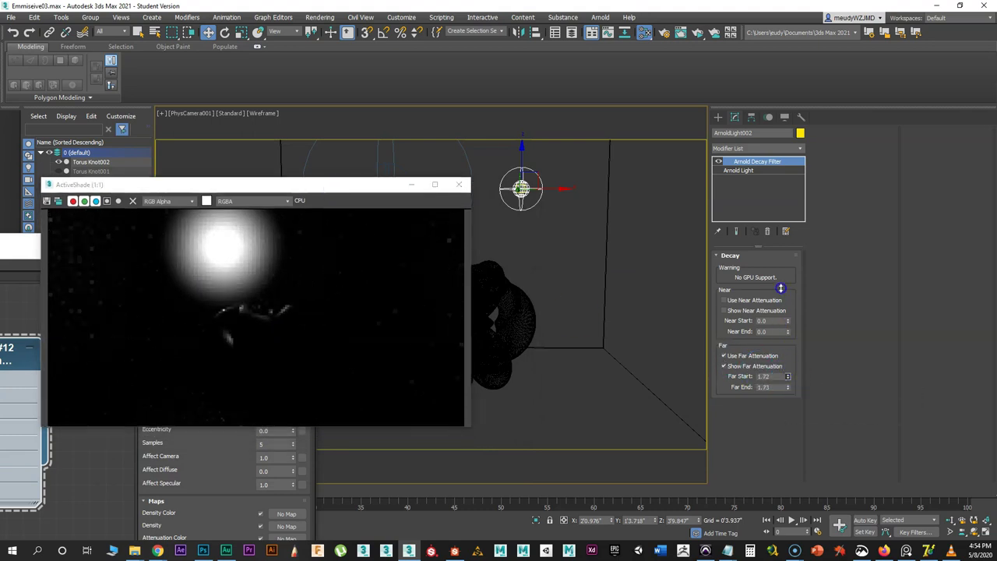
drag(790, 378, 778, 215)
drag(753, 533, 787, 384)
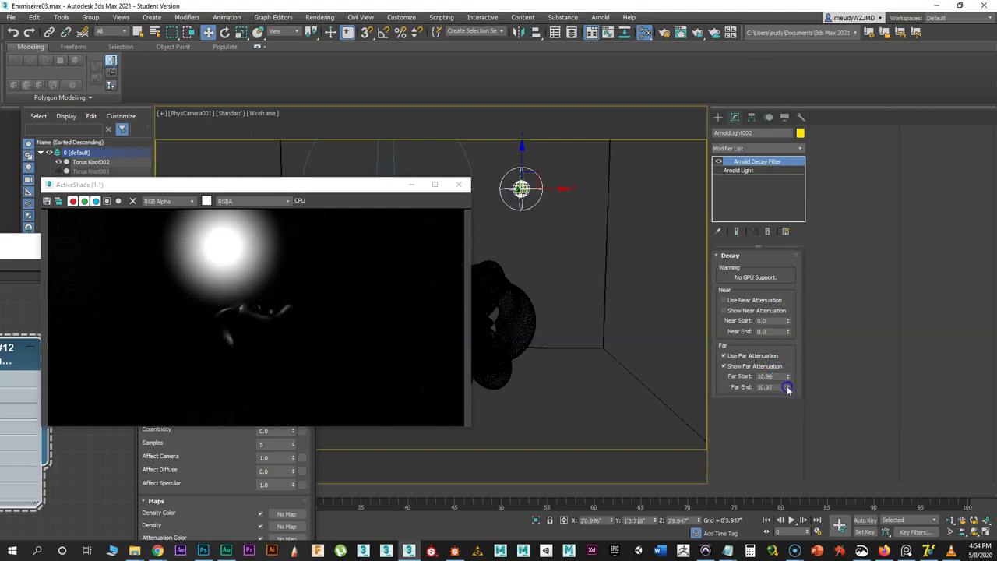
drag(789, 224, 390, 153)
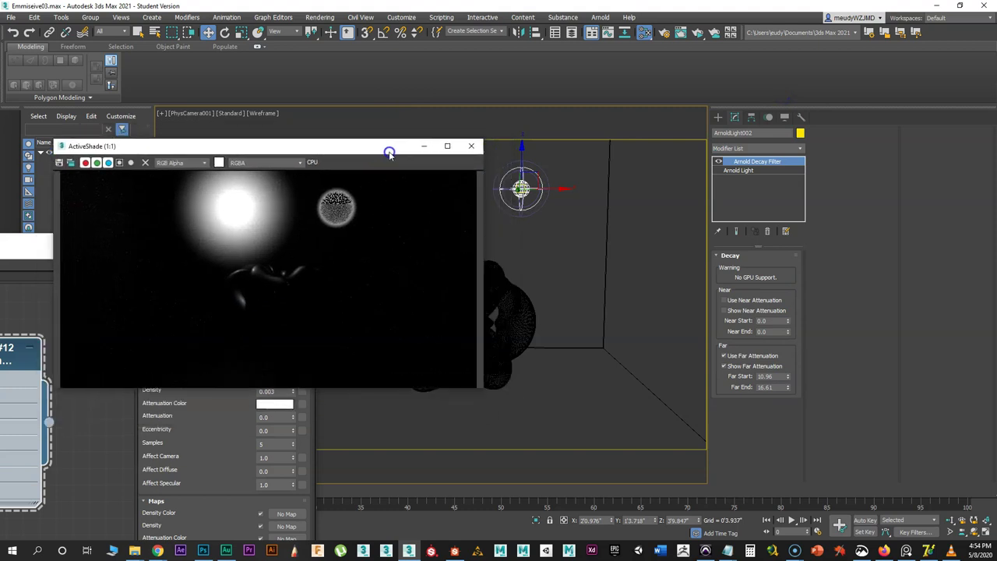
drag(788, 392, 574, 472)
mouse_move(307, 146)
mouse_down()
mouse_move(319, 151)
mouse_move(317, 141)
mouse_up()
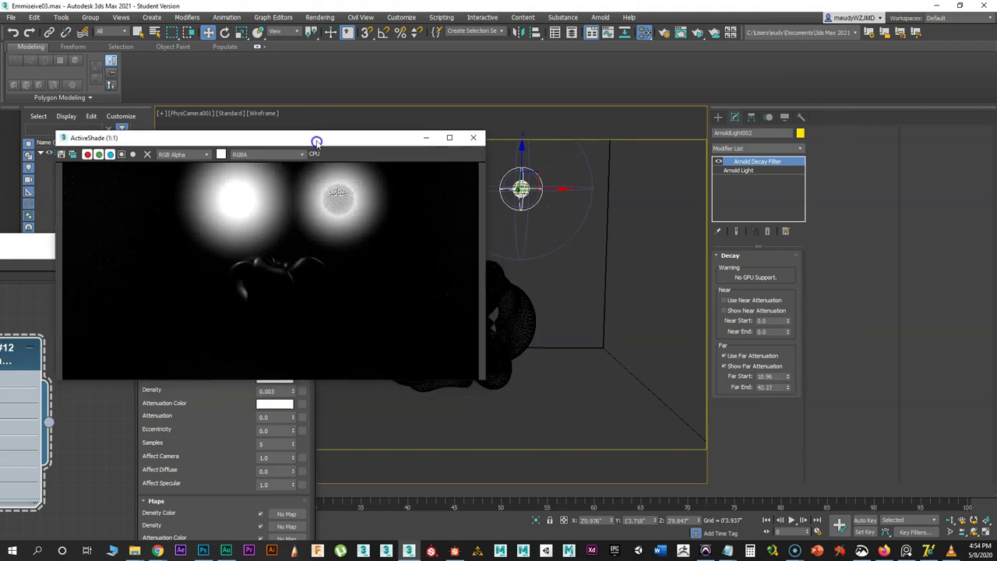
right_click(787, 378)
click(788, 376)
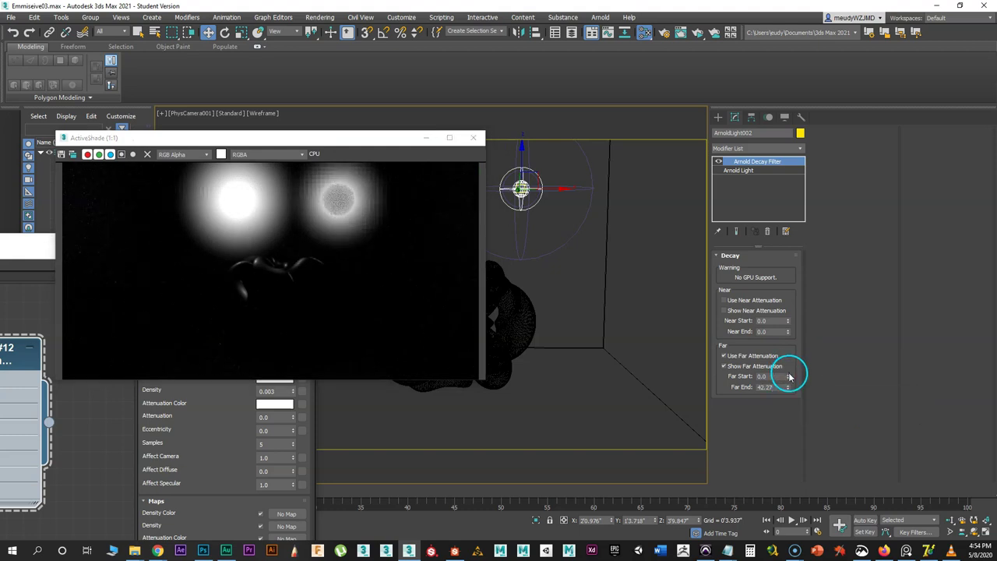
drag(793, 393, 787, 283)
mouse_move(788, 376)
mouse_down()
mouse_move(786, 355)
mouse_move(789, 381)
mouse_up()
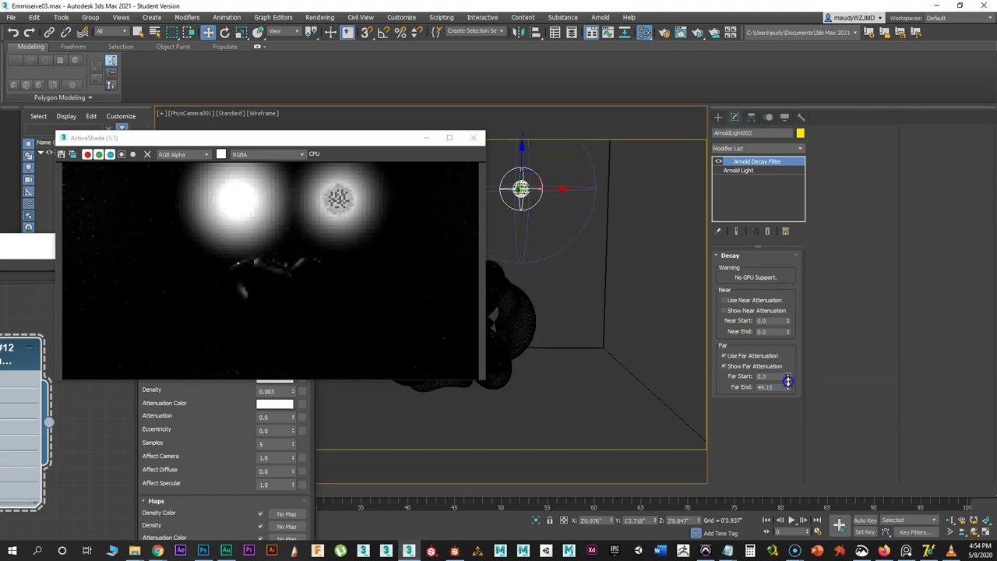
drag(327, 138, 356, 127)
click(753, 170)
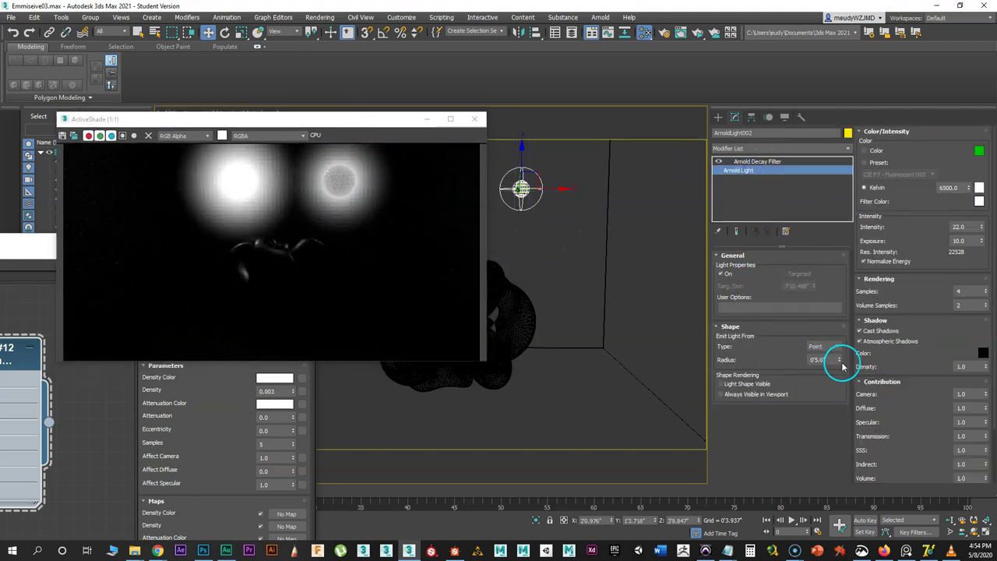
- Zero the Arnold light's radius and bring up its Arnold Decay Filter settings
right_click(839, 359)
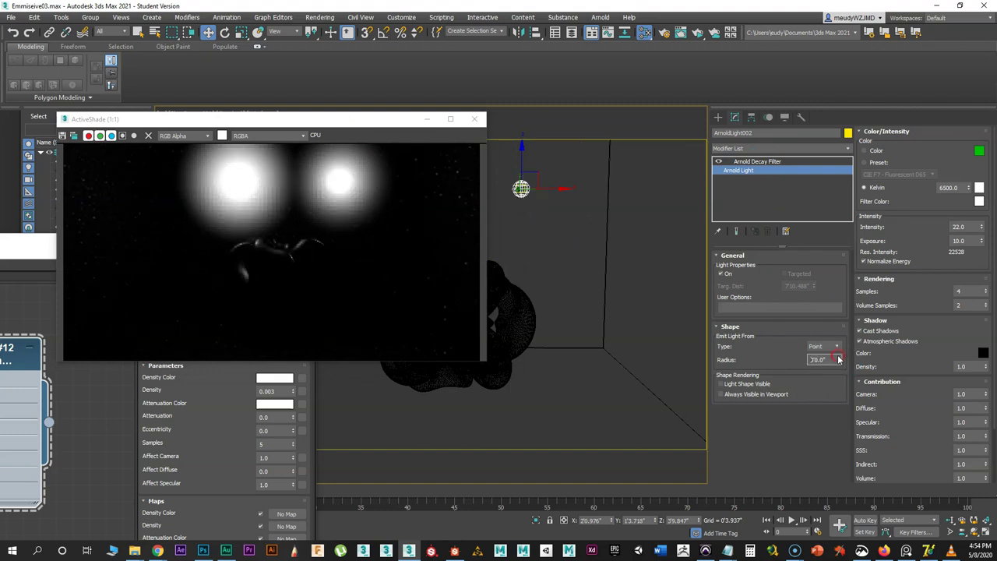
click(743, 162)
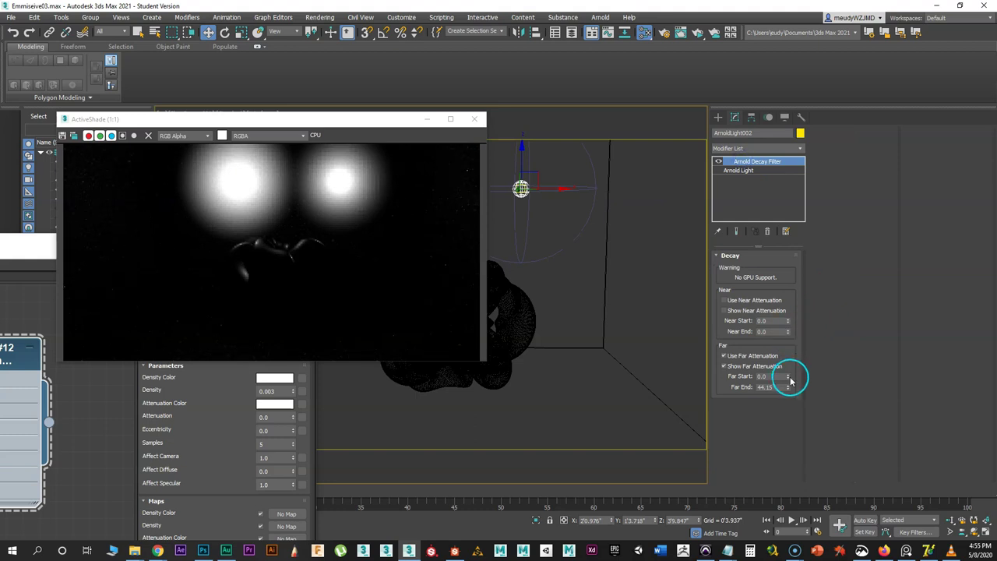
click(788, 378)
click(771, 388)
click(343, 165)
- Push the far decay to start 6.72 and end 48.79, nudging the light slightly right
drag(788, 379, 787, 289)
drag(781, 199, 779, 182)
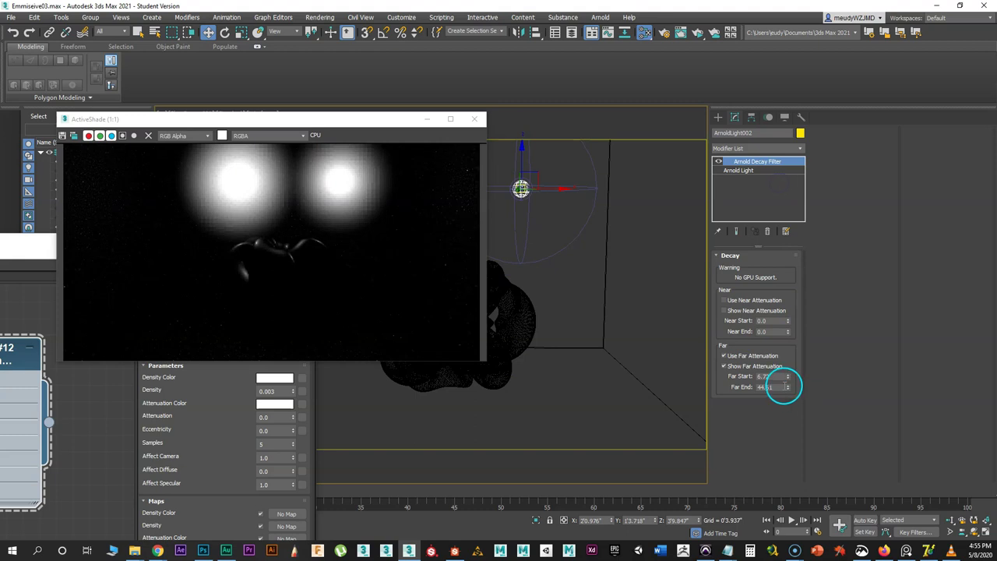
drag(791, 389, 790, 389)
drag(783, 288, 770, 171)
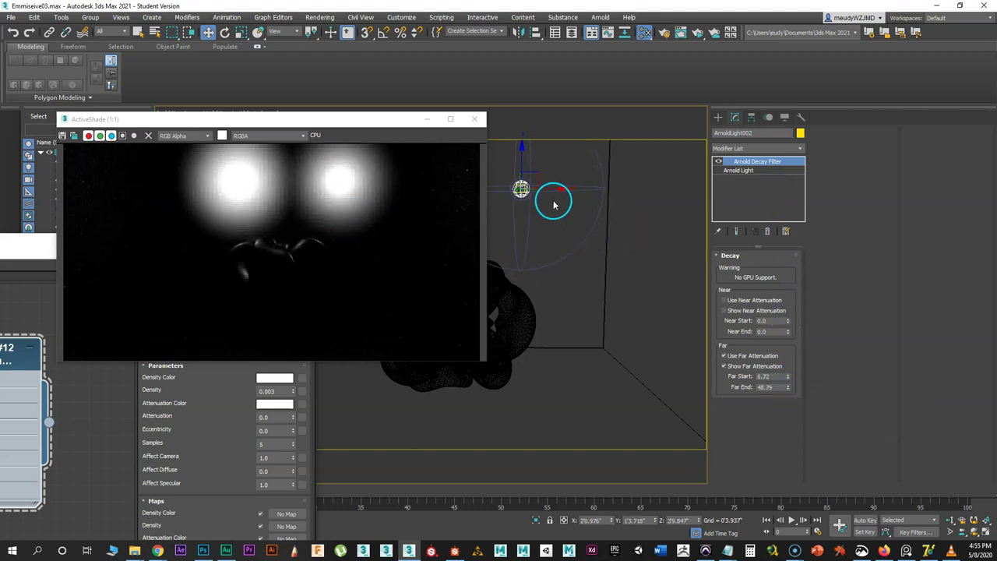
drag(557, 190, 560, 190)
click(782, 195)
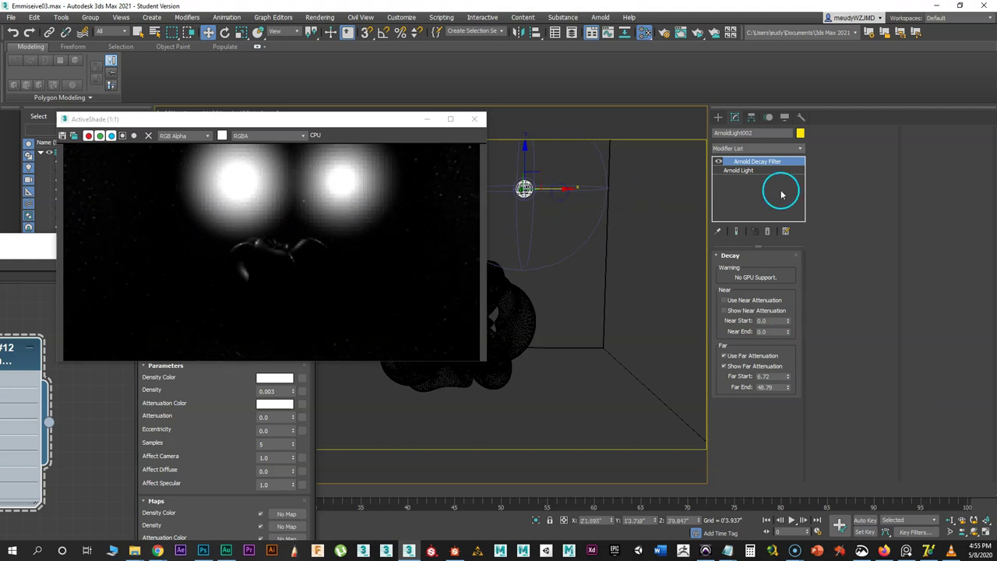
click(742, 171)
click(734, 196)
- Lower ArnoldLight002's Volume contribution to 0.1, then select PhotometricLight001
drag(902, 296, 931, 271)
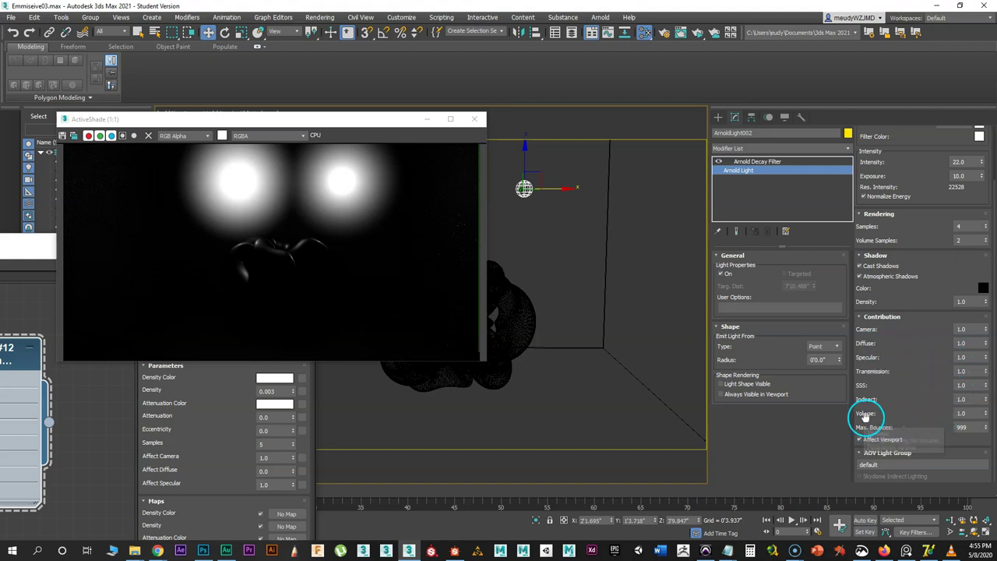
drag(328, 119, 391, 109)
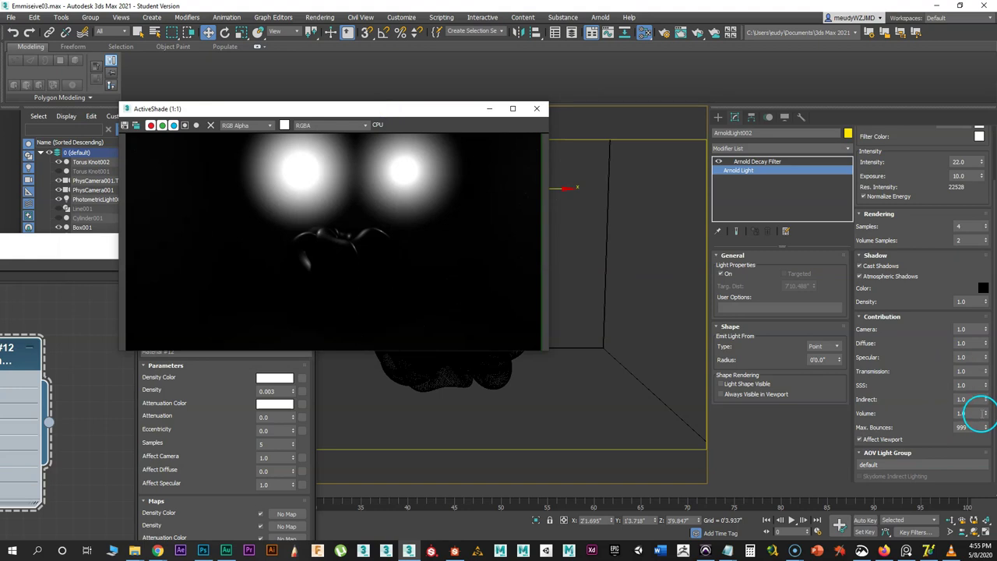
drag(986, 418, 986, 431)
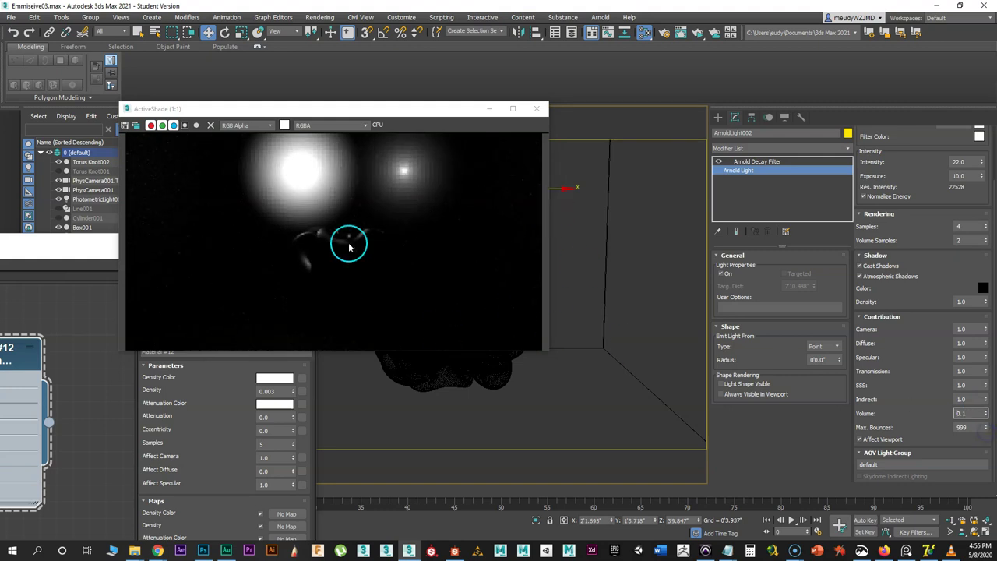
drag(467, 109, 553, 51)
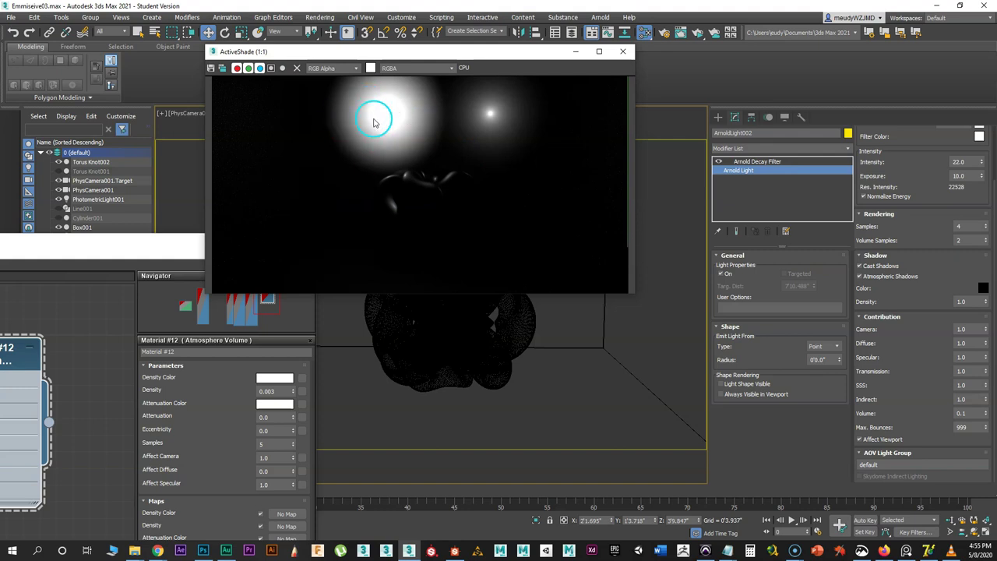
click(176, 242)
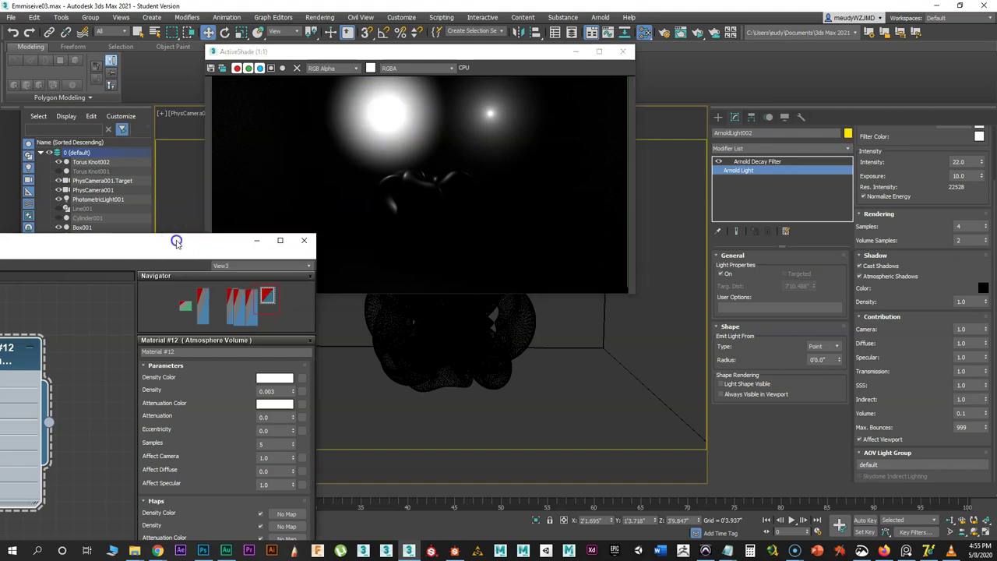
drag(407, 51, 406, 221)
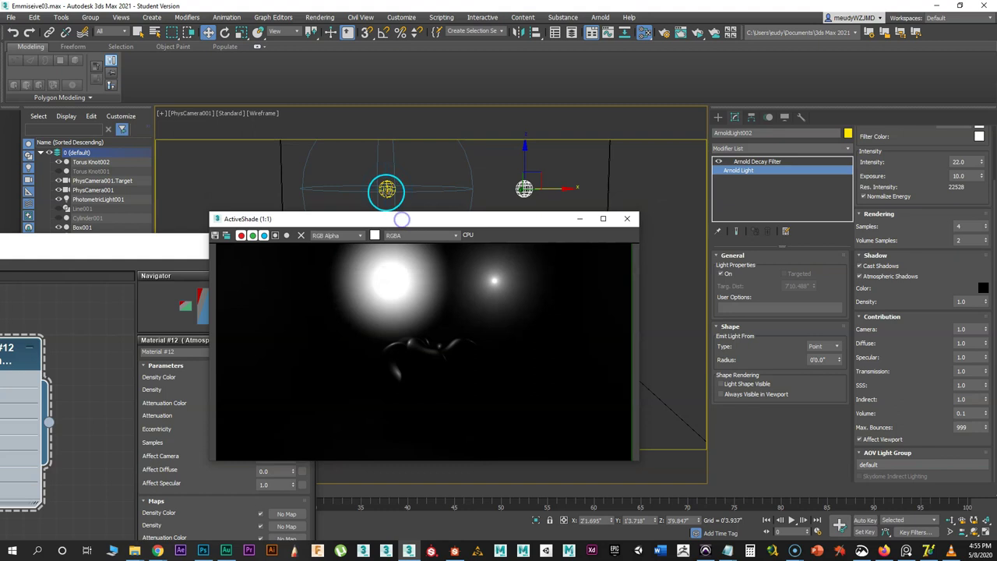
click(387, 189)
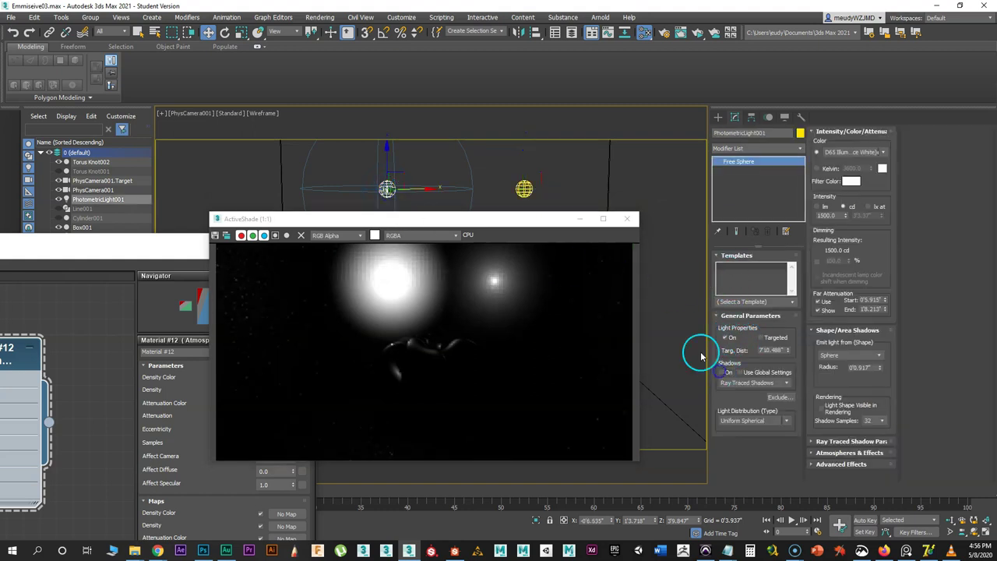
- Switch off the photometric light by unchecking Light Properties On
click(724, 338)
click(527, 227)
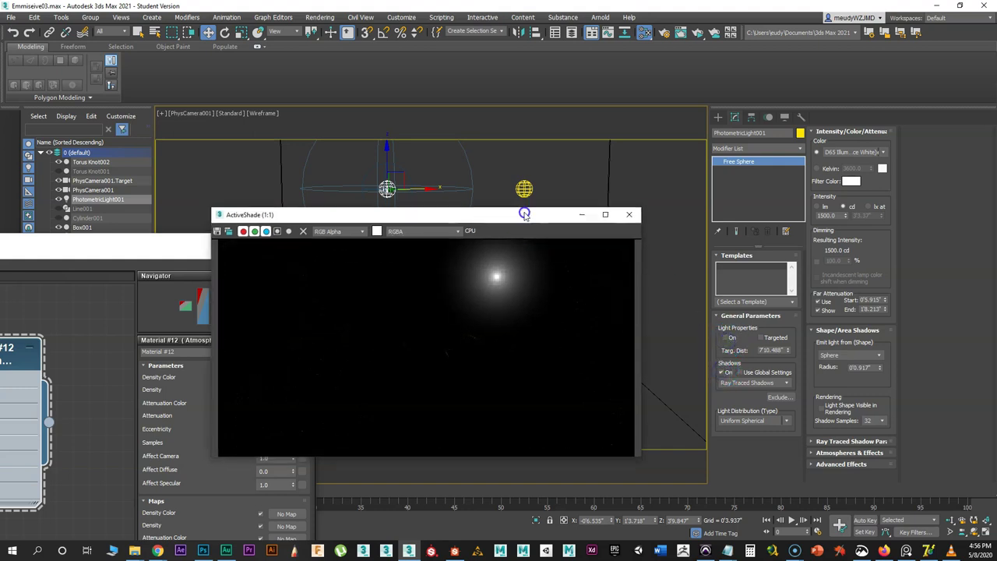
drag(527, 231, 574, 72)
- Test a higher Atmosphere Volume fog density in the material editor
click(218, 247)
drag(218, 248, 238, 107)
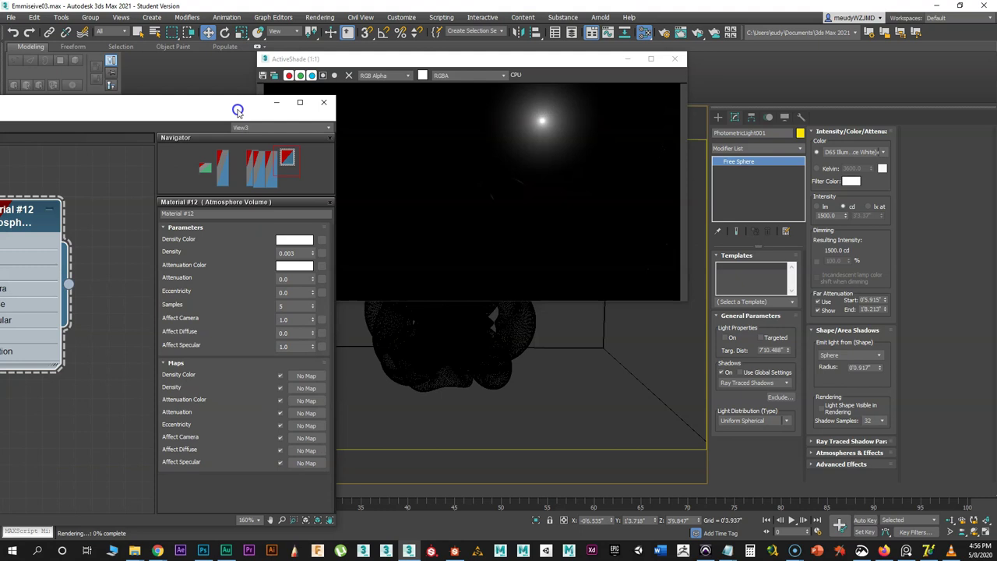
mouse_move(312, 253)
mouse_down()
mouse_move(311, 233)
mouse_move(315, 259)
mouse_up()
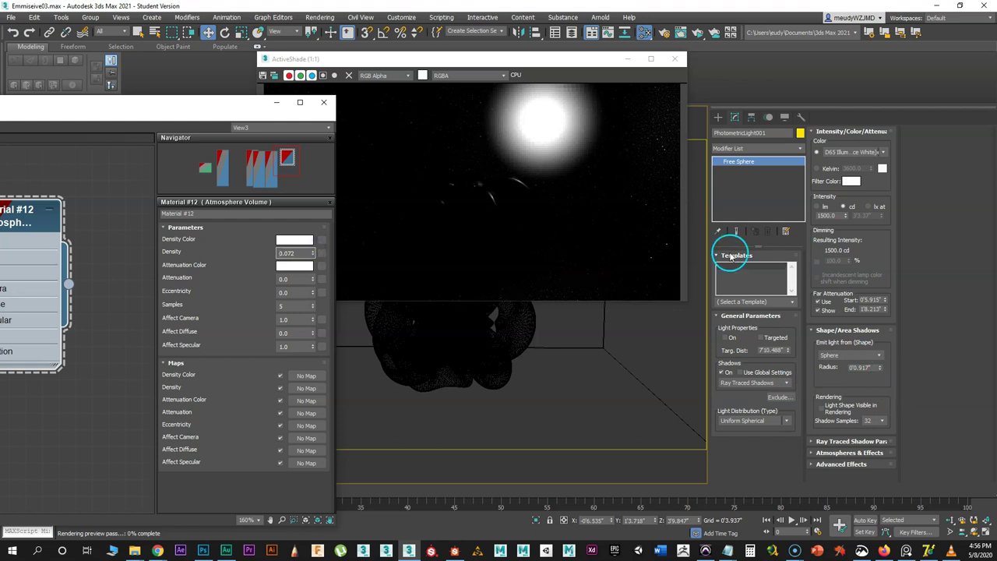
drag(525, 57, 509, 147)
- Select ArnoldLight002 and sharply raise its Volume contribution
click(523, 188)
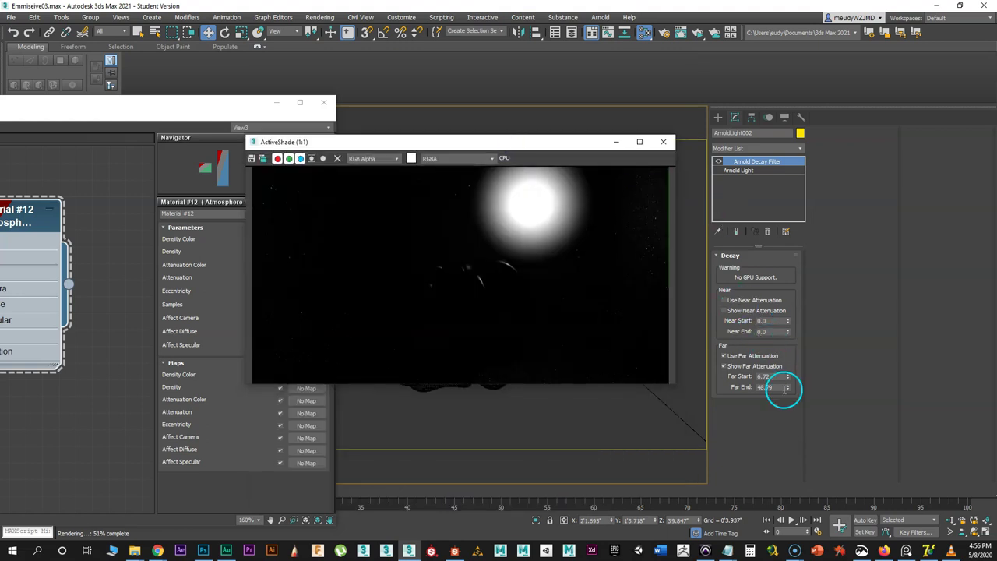
click(744, 171)
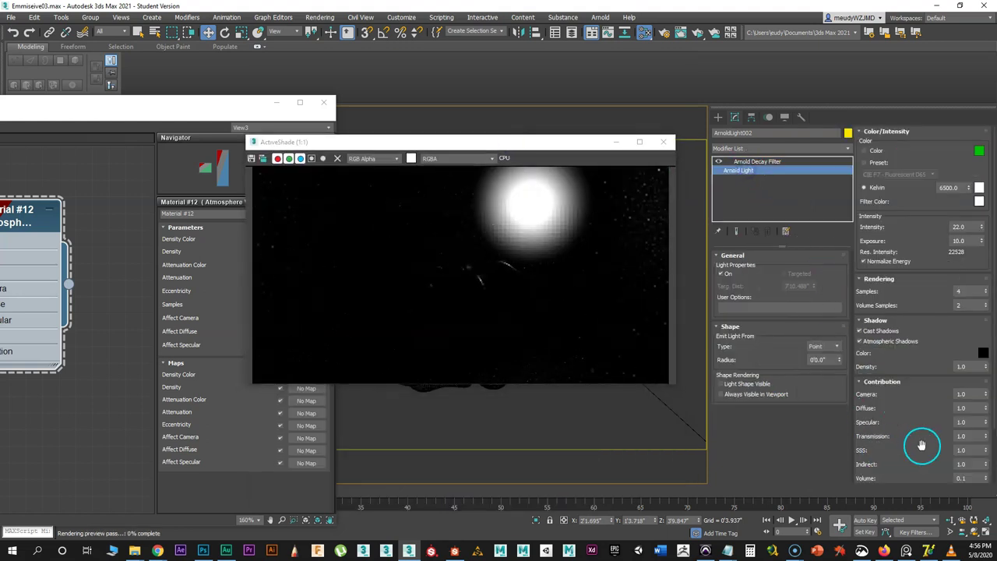
drag(945, 437, 917, 357)
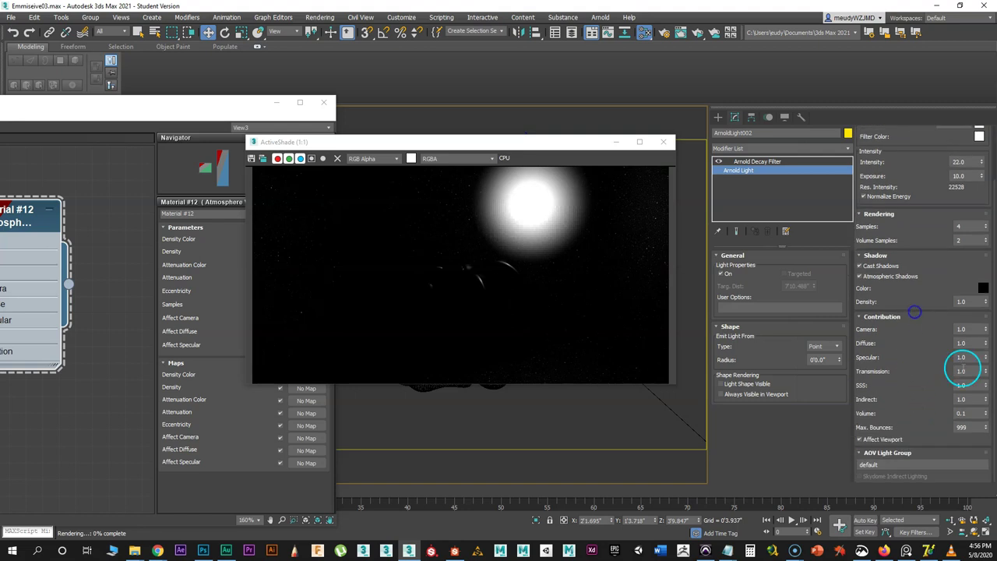
drag(986, 415, 986, 417)
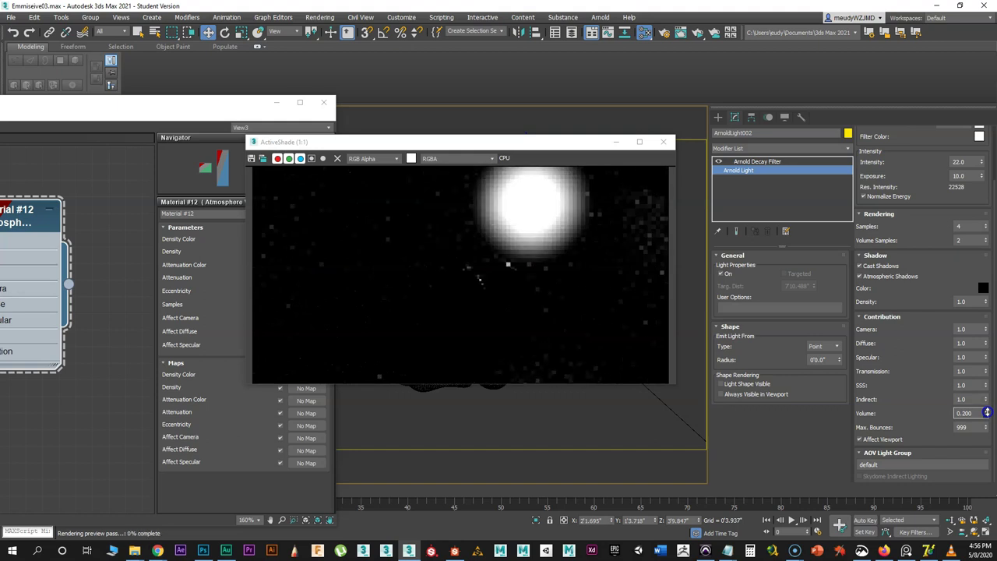
- Return fog density to 0.003 and set ArnoldLight002's Volume contribution to 0.7
click(143, 229)
click(311, 264)
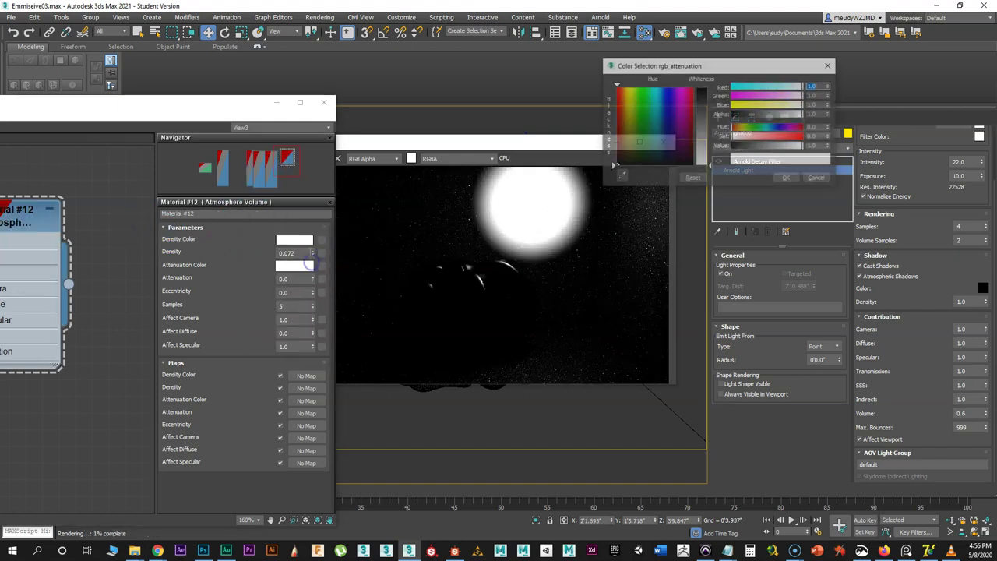
click(818, 178)
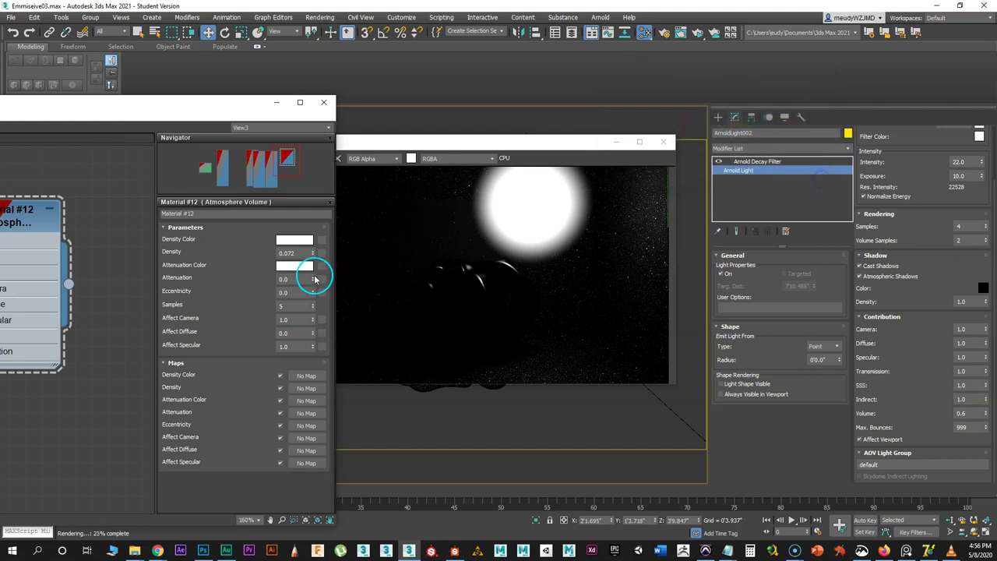
drag(312, 253, 316, 257)
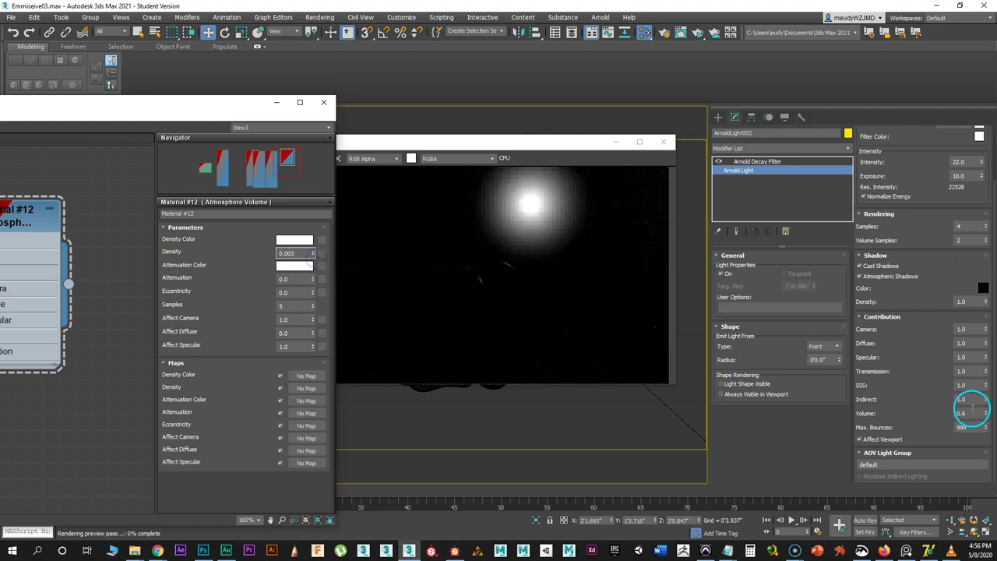
drag(987, 419, 988, 413)
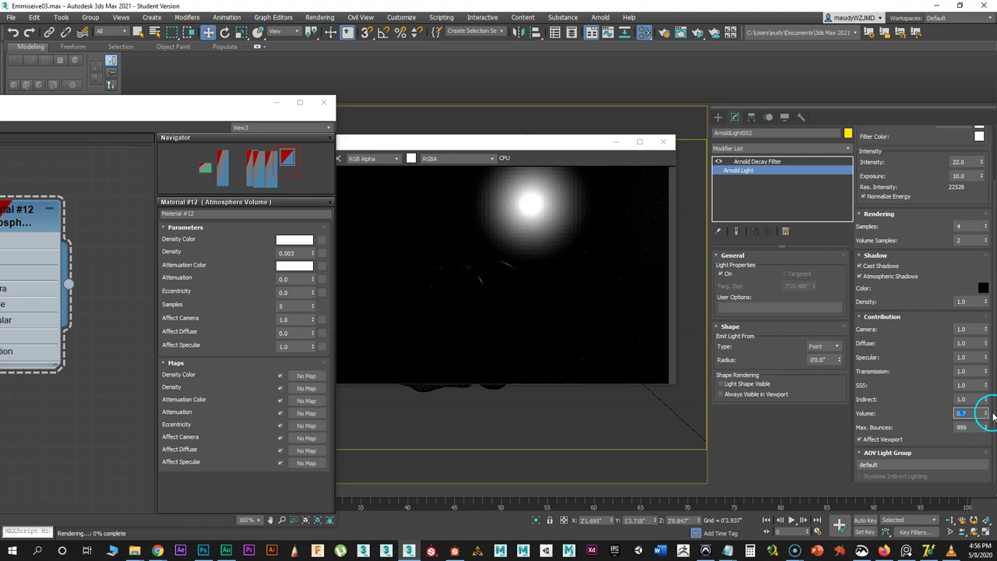
- Rearrange the ActiveShade preview and material editor windows on screen
drag(483, 145, 690, 289)
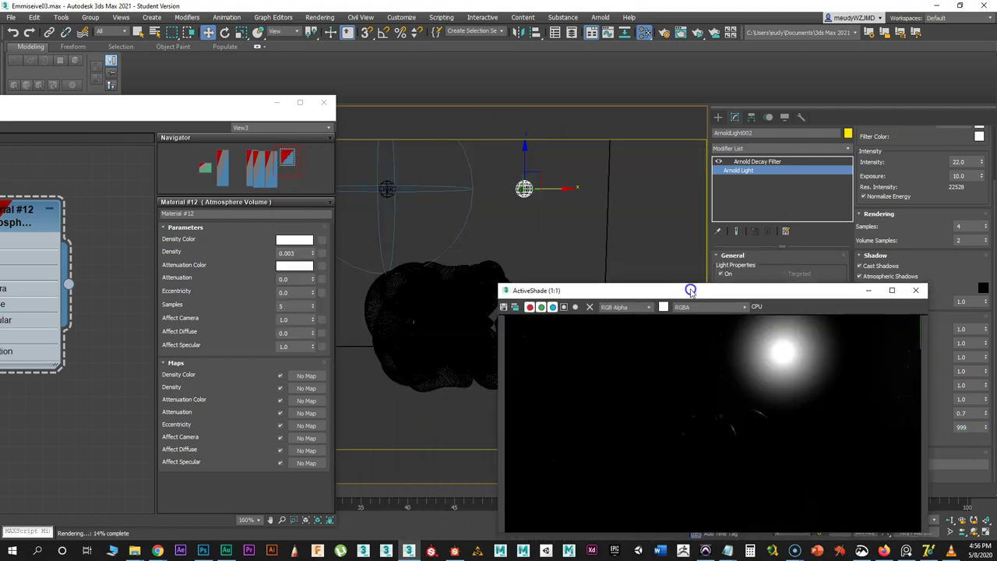
drag(612, 126, 516, 95)
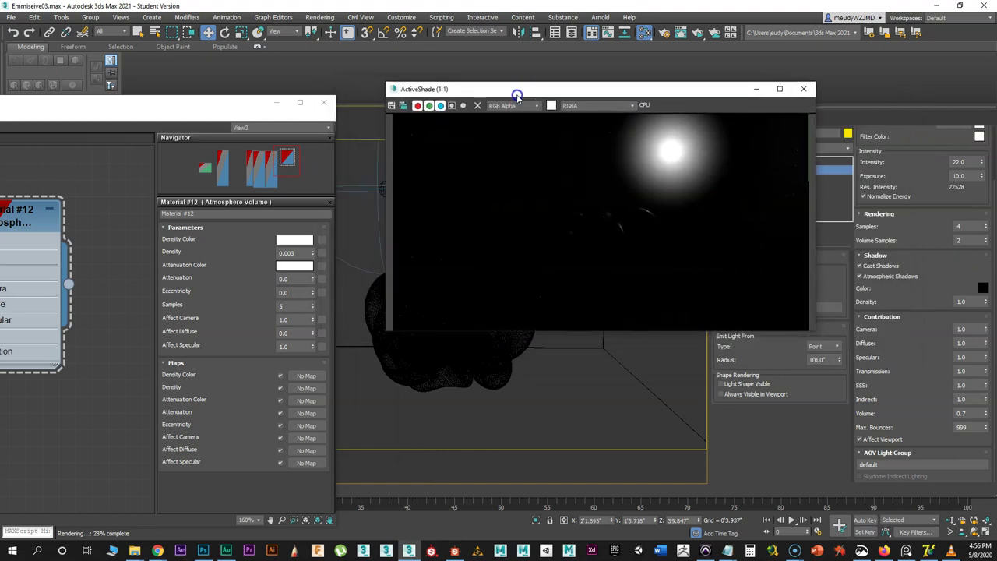
drag(234, 100, 275, 87)
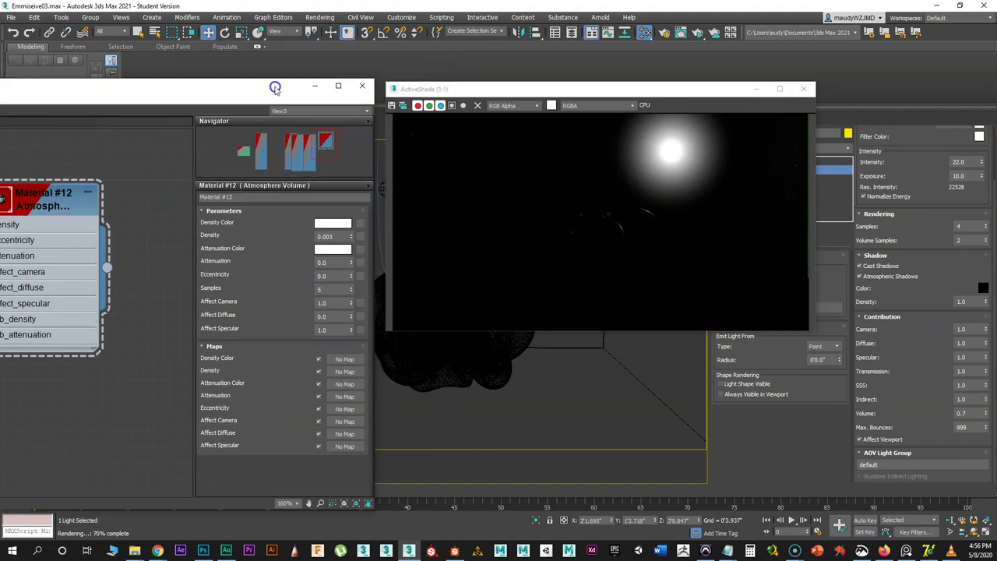
drag(499, 89, 170, 274)
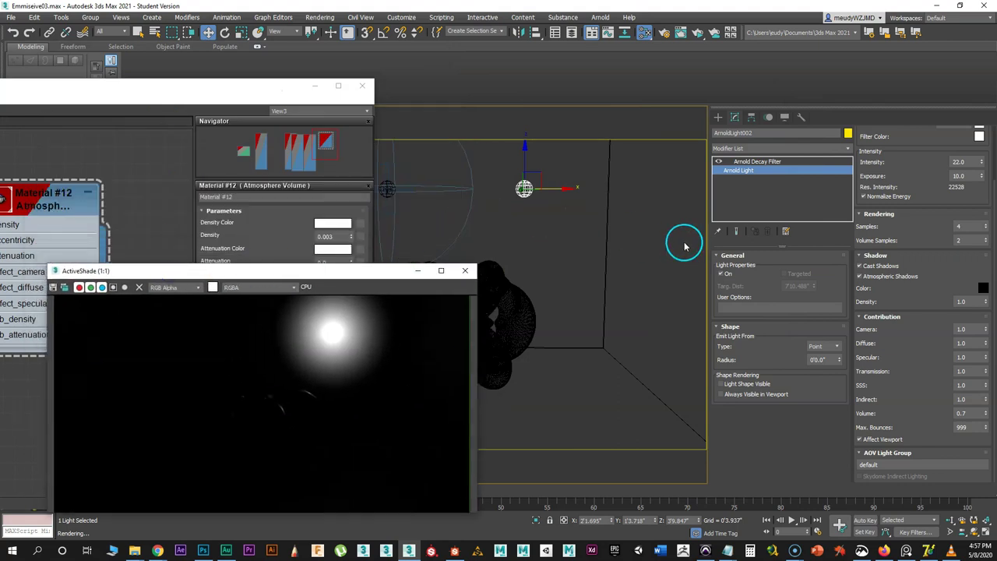
- Shift-drag a copy of the Arnold light along X beside the original
click(571, 198)
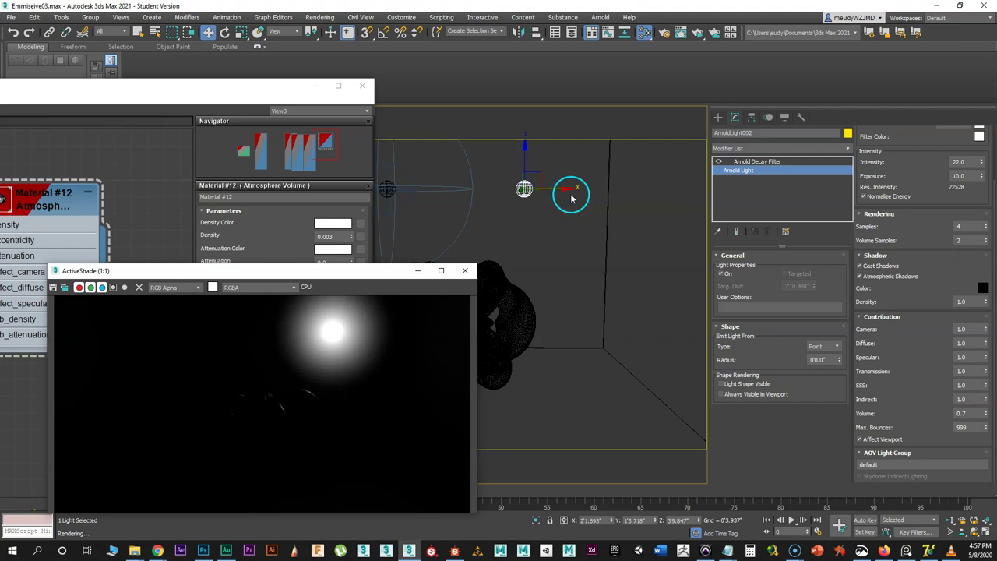
mouse_move(568, 190)
mouse_down()
mouse_move(516, 200)
mouse_move(578, 193)
mouse_move(560, 202)
mouse_move(573, 202)
mouse_move(510, 190)
mouse_up()
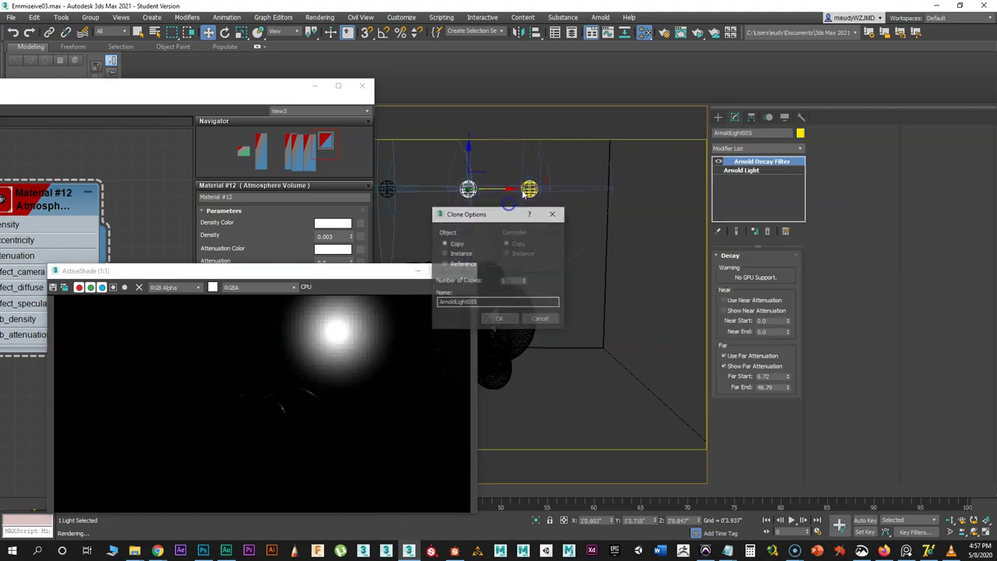
click(515, 316)
mouse_move(372, 274)
mouse_down()
mouse_move(423, 252)
mouse_move(391, 241)
mouse_up()
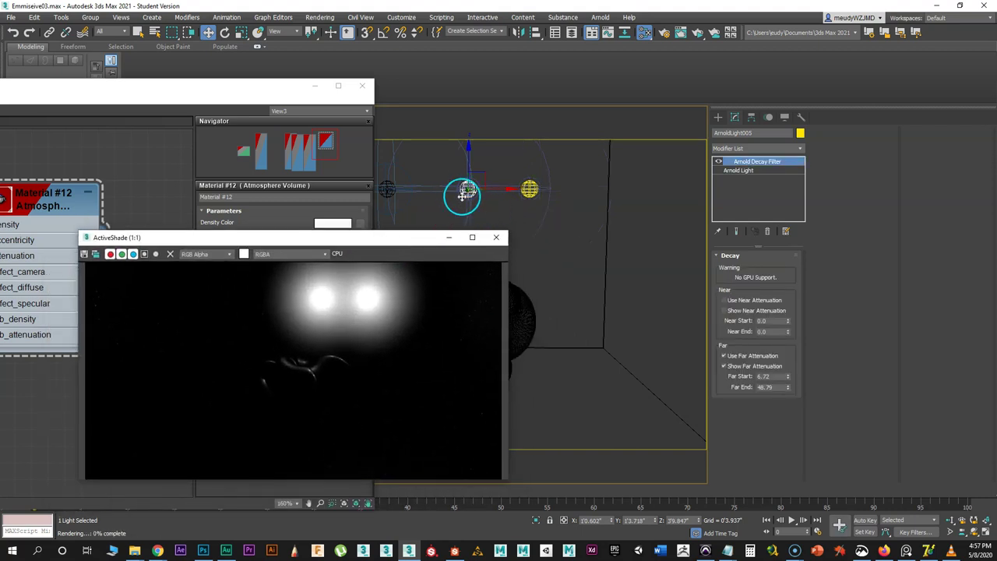
- Turn off the copy's Arnold Decay Filter in the modifier stack
click(742, 178)
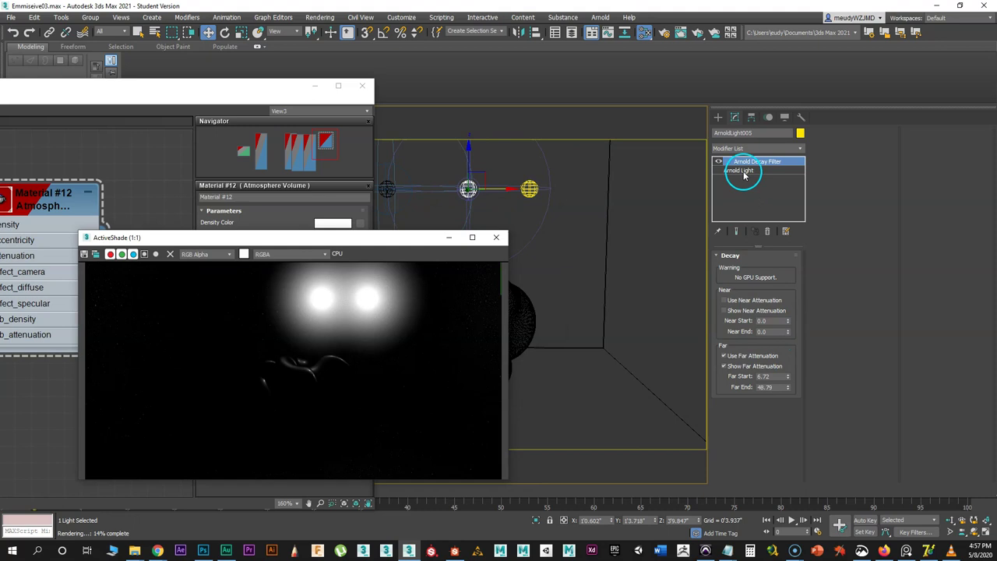
click(717, 163)
click(468, 190)
- In the copied light's Contribution rollout, set Volume to 0.0
click(675, 173)
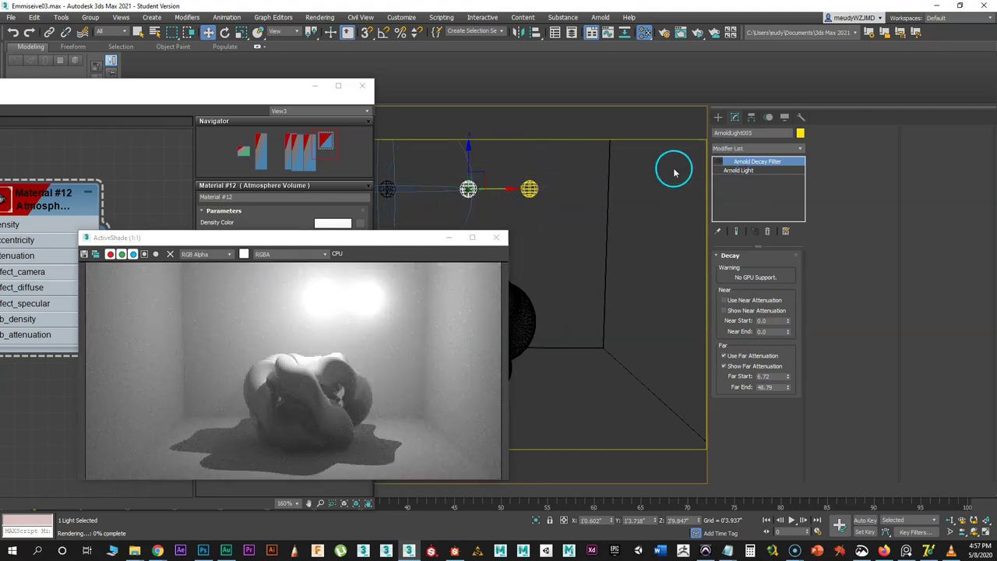
click(719, 162)
click(258, 335)
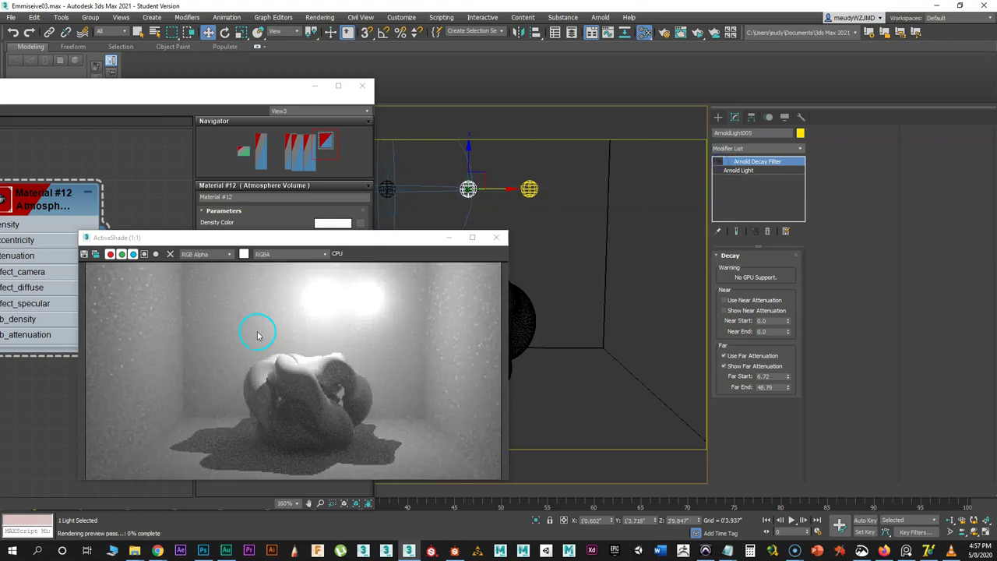
click(750, 170)
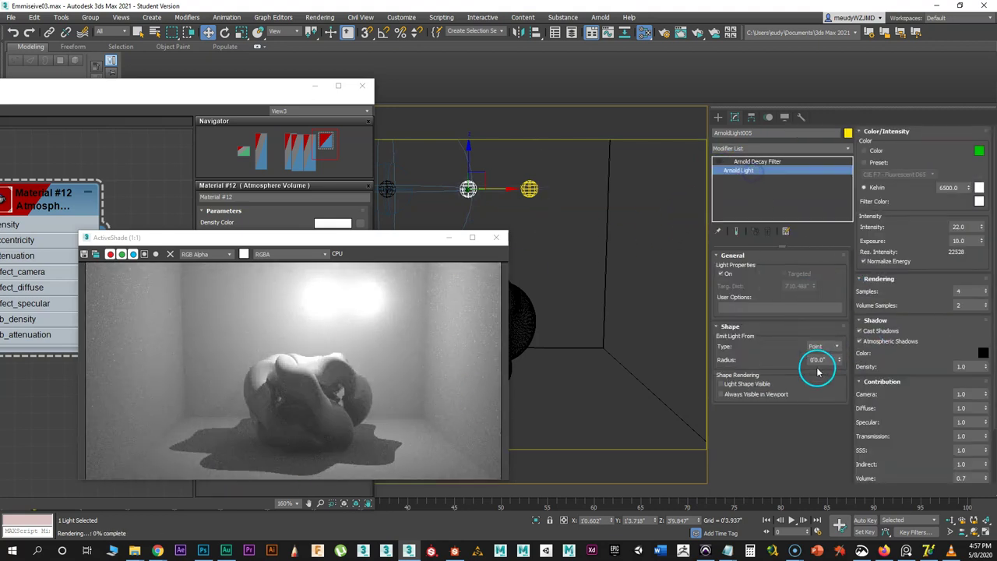
click(981, 440)
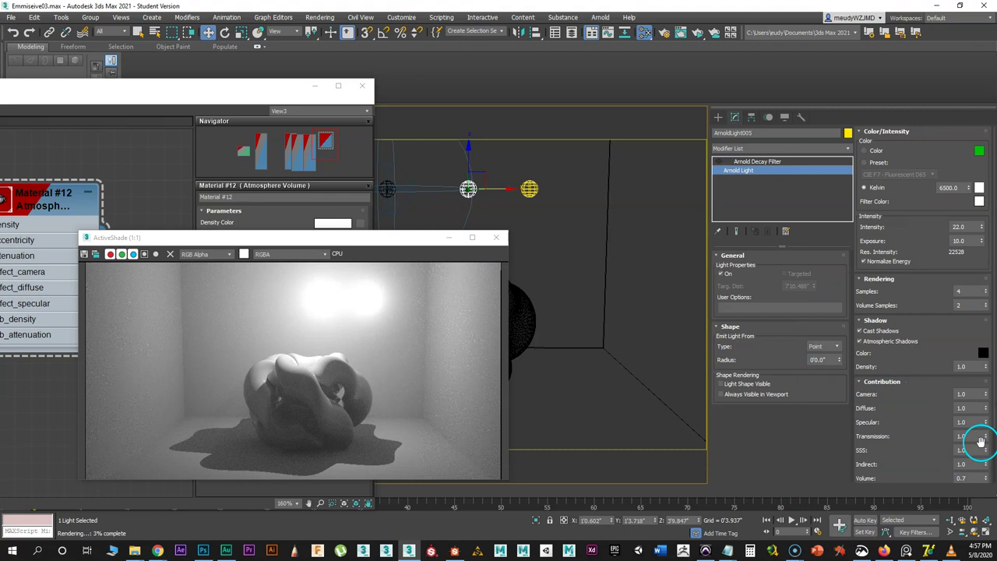
drag(978, 450, 906, 387)
click(984, 417)
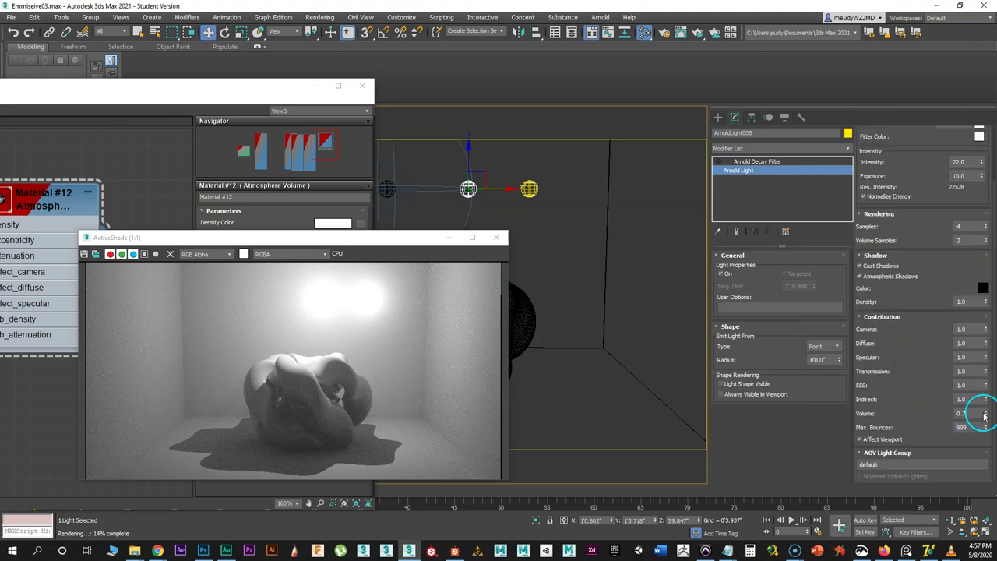
click(843, 353)
- Nudge the copied light slightly along X and reselect it
drag(367, 239, 444, 269)
mouse_move(494, 189)
mouse_down()
mouse_move(512, 187)
mouse_move(467, 194)
mouse_move(480, 189)
mouse_up()
click(460, 272)
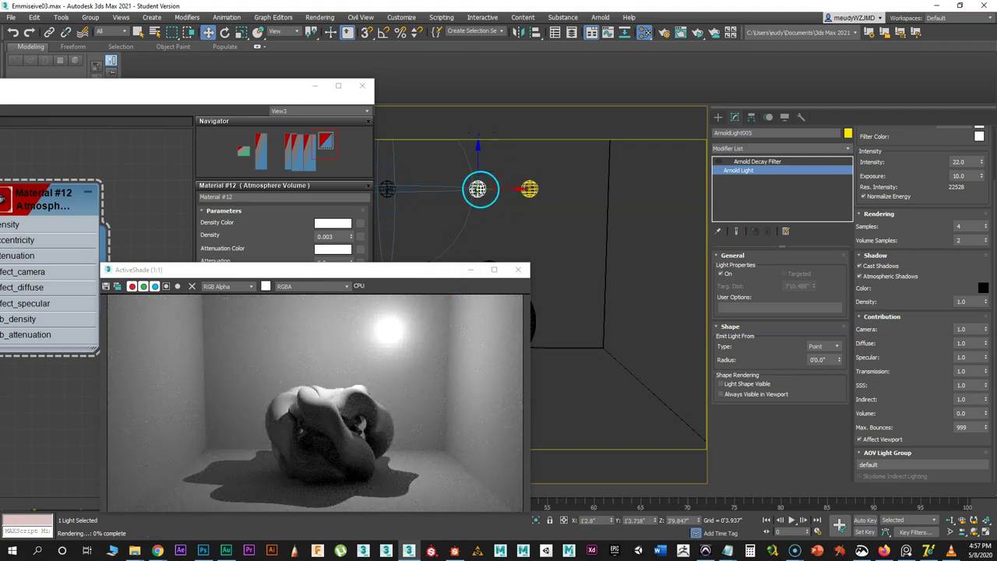
- Lower the copied light's intensity to 5.8
drag(436, 272, 421, 243)
click(753, 212)
drag(981, 161, 977, 300)
drag(299, 246, 340, 239)
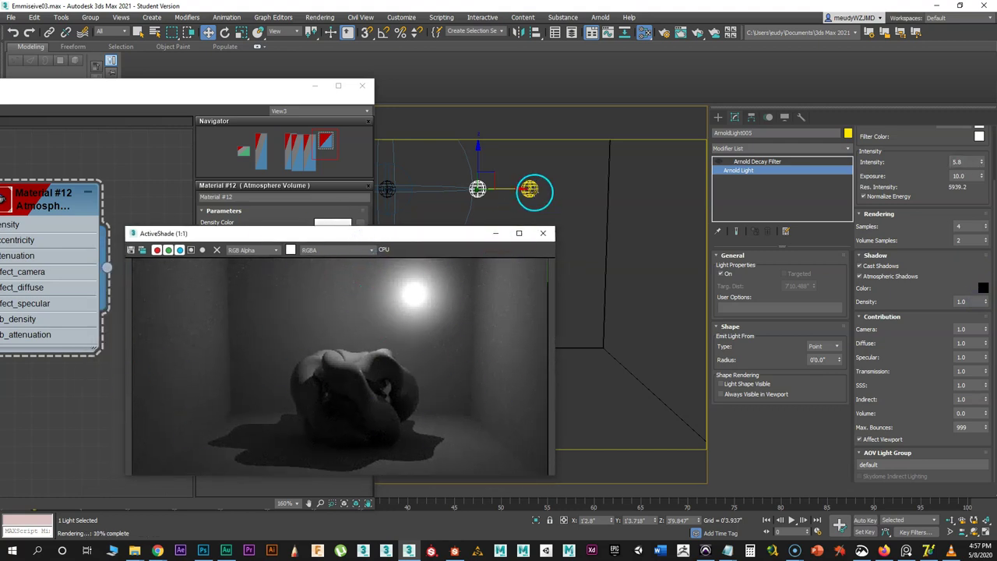
- Compare with the other lights, toggle the copy off and on, and enlarge its radius to 7.559"
click(529, 189)
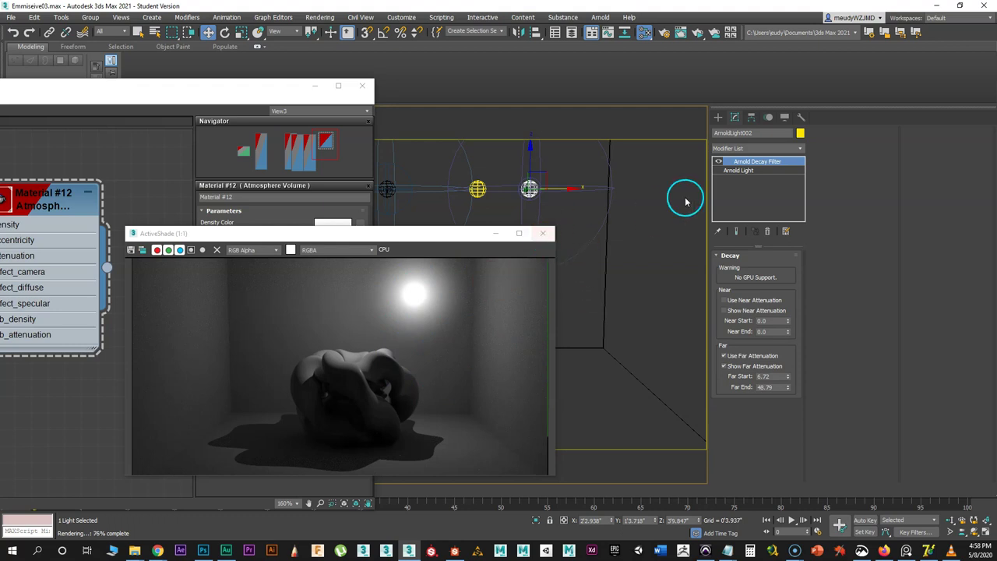
click(477, 189)
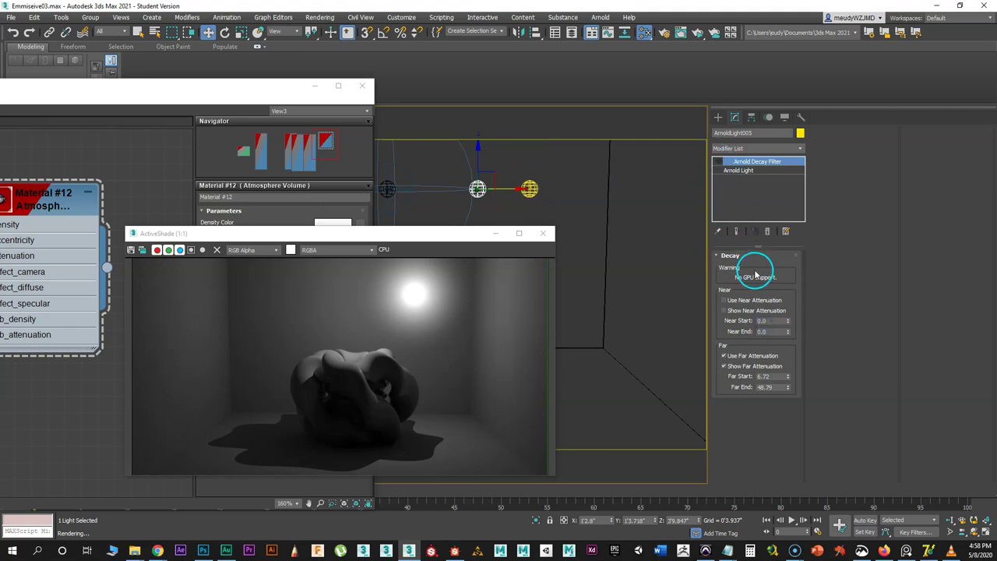
click(736, 171)
click(723, 273)
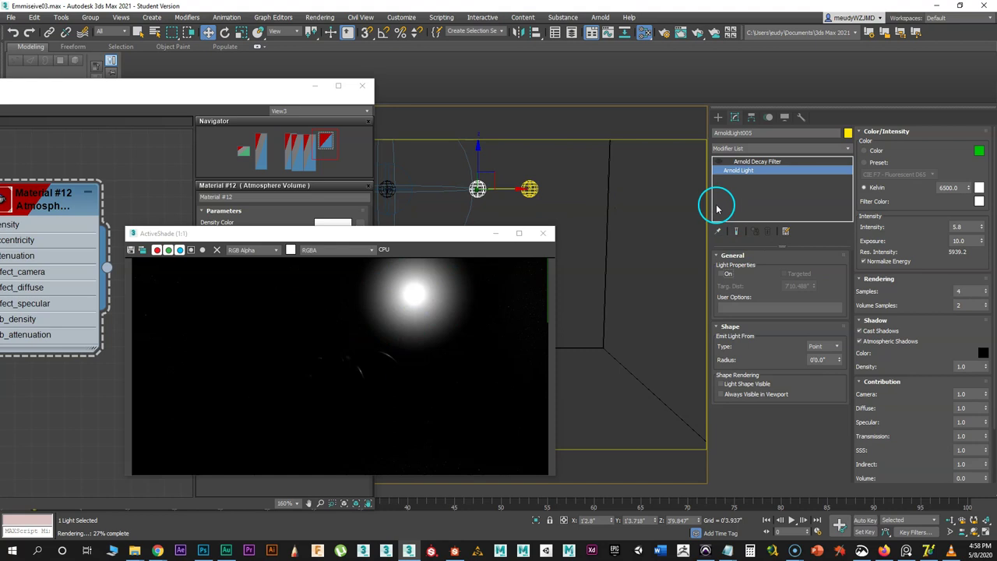
click(723, 274)
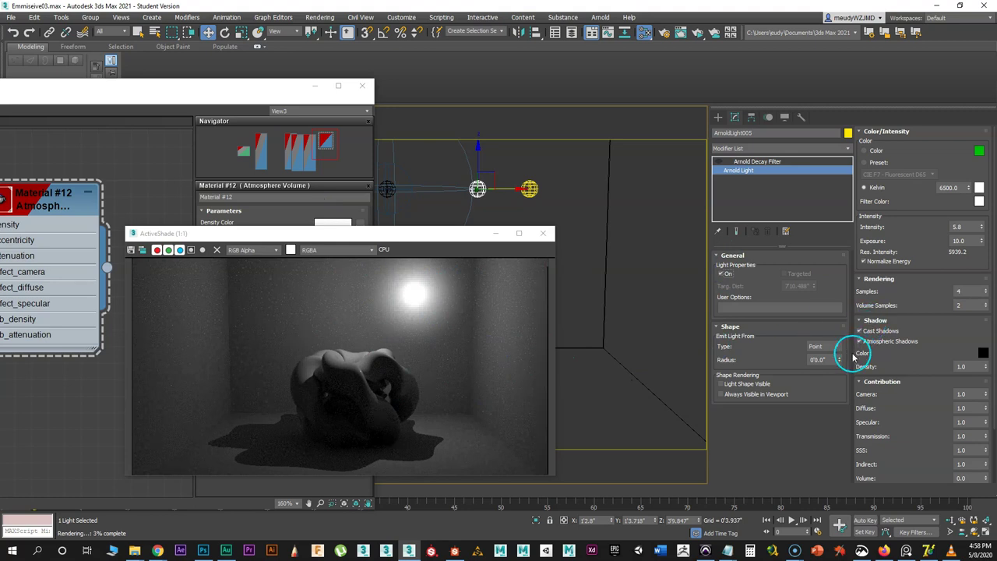
drag(841, 363, 829, 210)
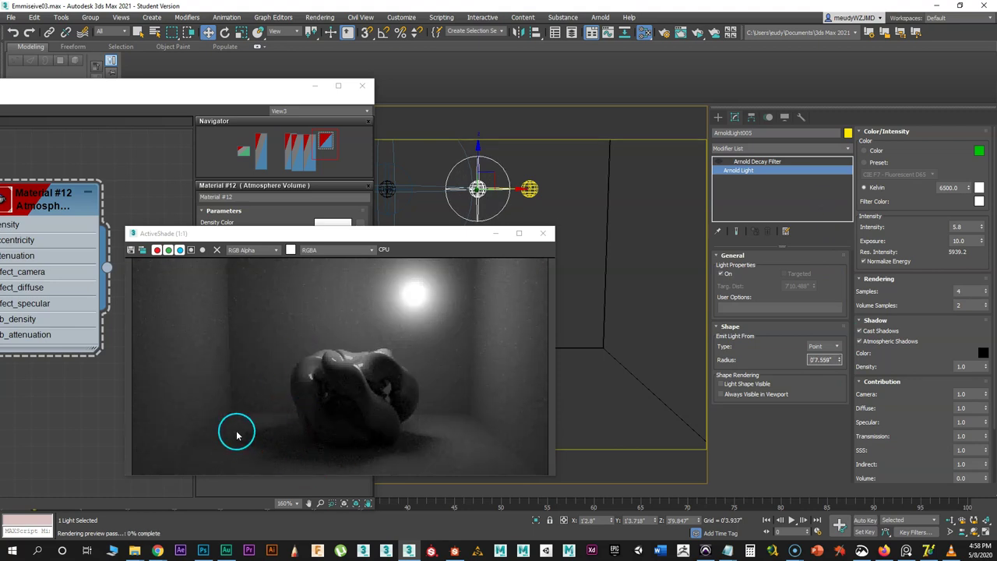
- Reset the copied light's radius to zero, then drag it up to 0'5.512"
right_click(841, 366)
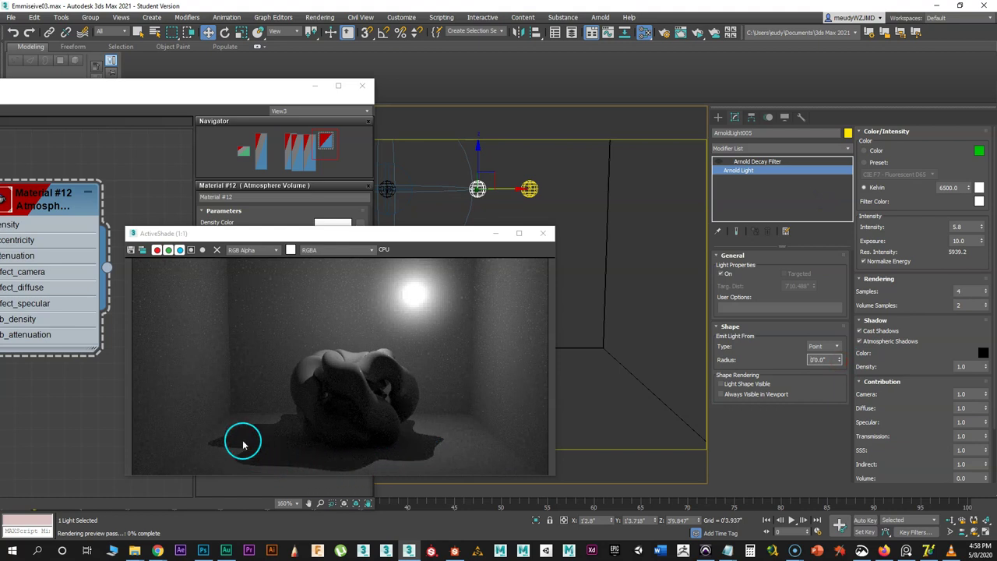
drag(838, 355, 830, 230)
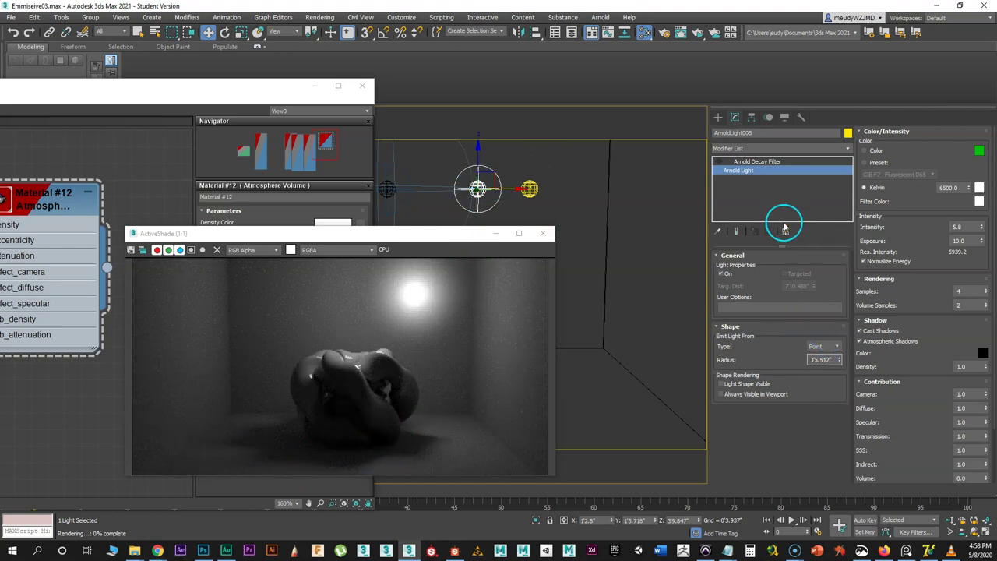
drag(882, 326, 920, 255)
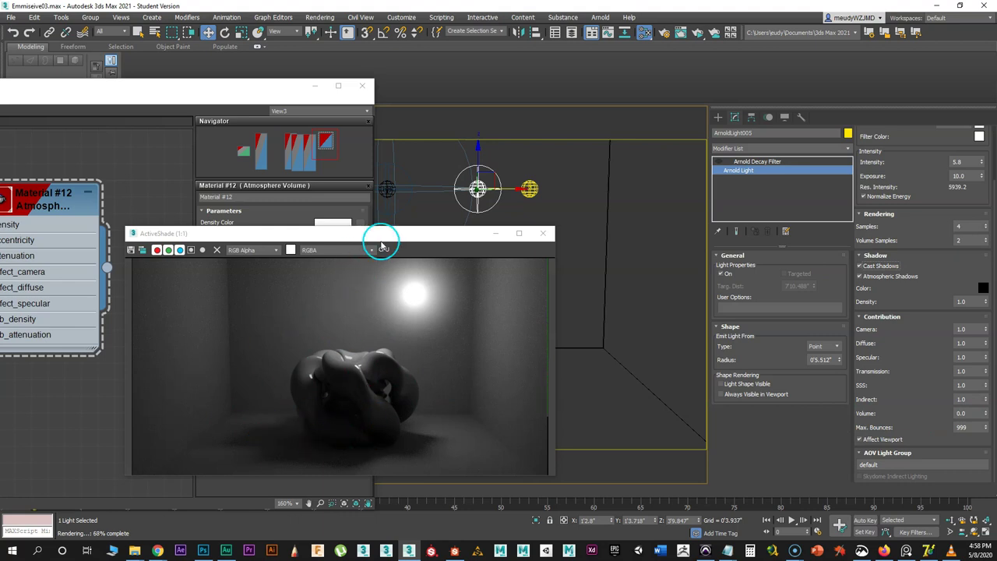
drag(388, 233, 702, 386)
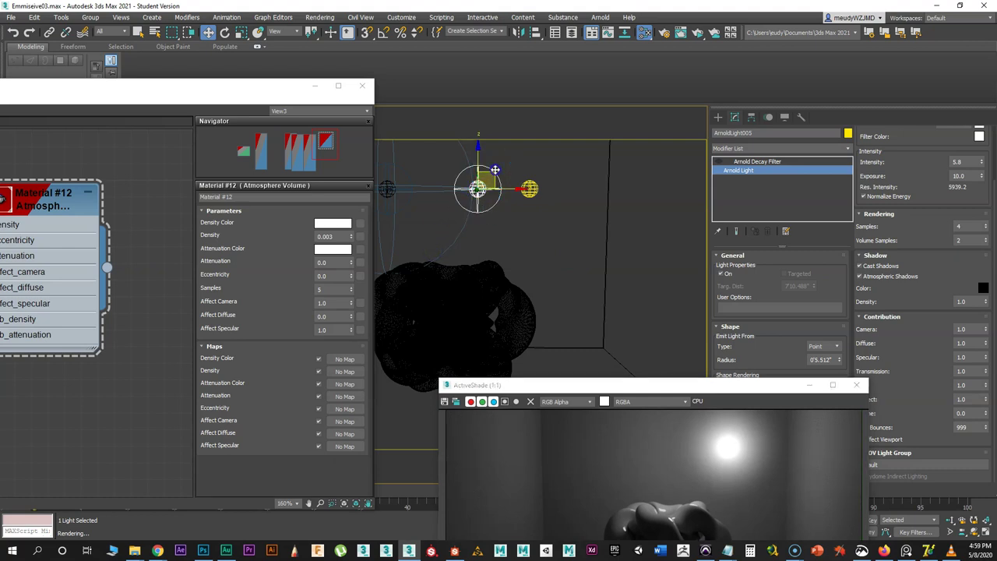
- Drag out another copy of the Arnold light and confirm the clone
mouse_move(495, 170)
mouse_down()
mouse_move(449, 248)
mouse_move(475, 192)
mouse_move(400, 262)
mouse_move(390, 292)
mouse_move(301, 189)
mouse_up()
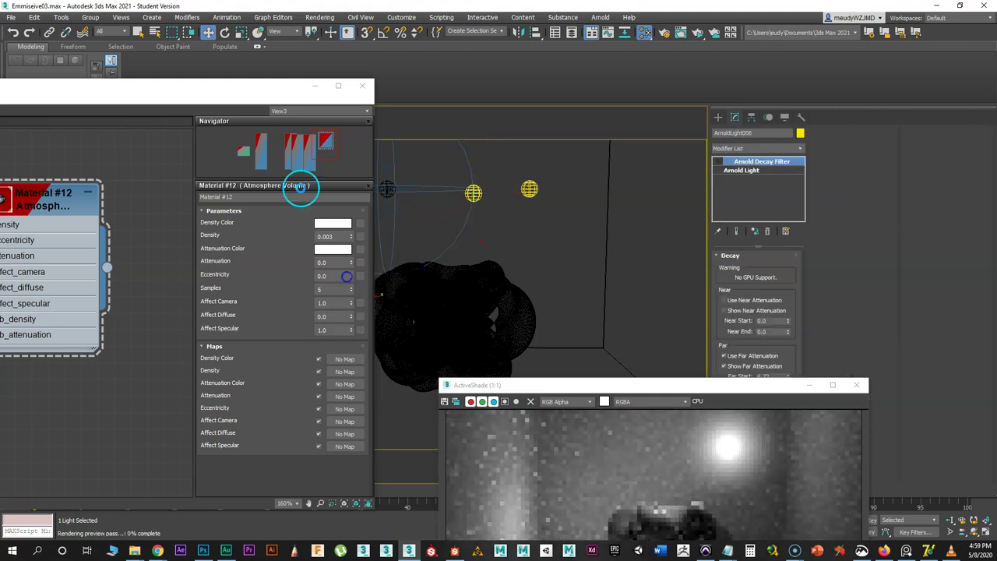
click(499, 319)
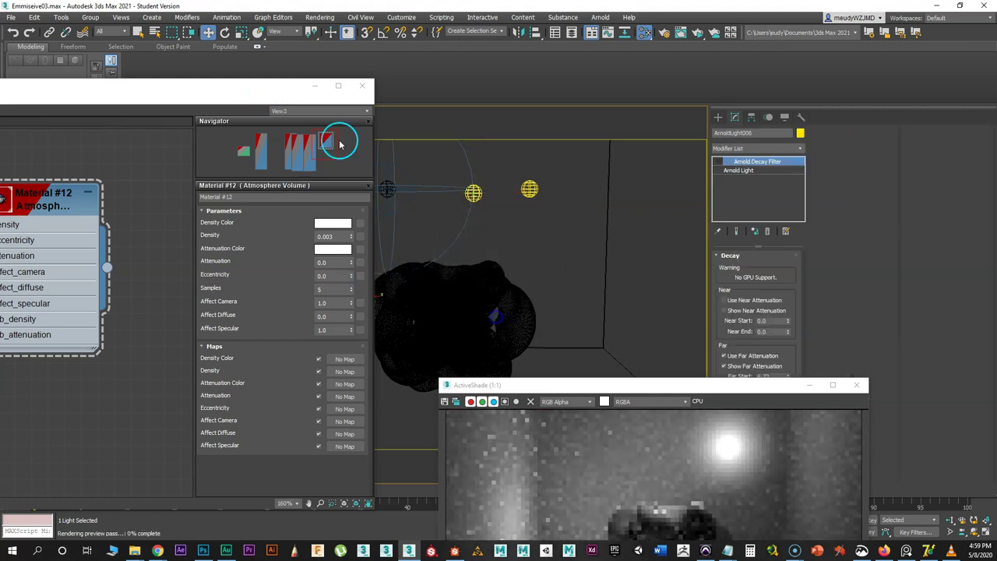
click(362, 85)
drag(566, 385, 521, 107)
- Reposition the new light in the perspective view, moving it left then down-right
click(334, 285)
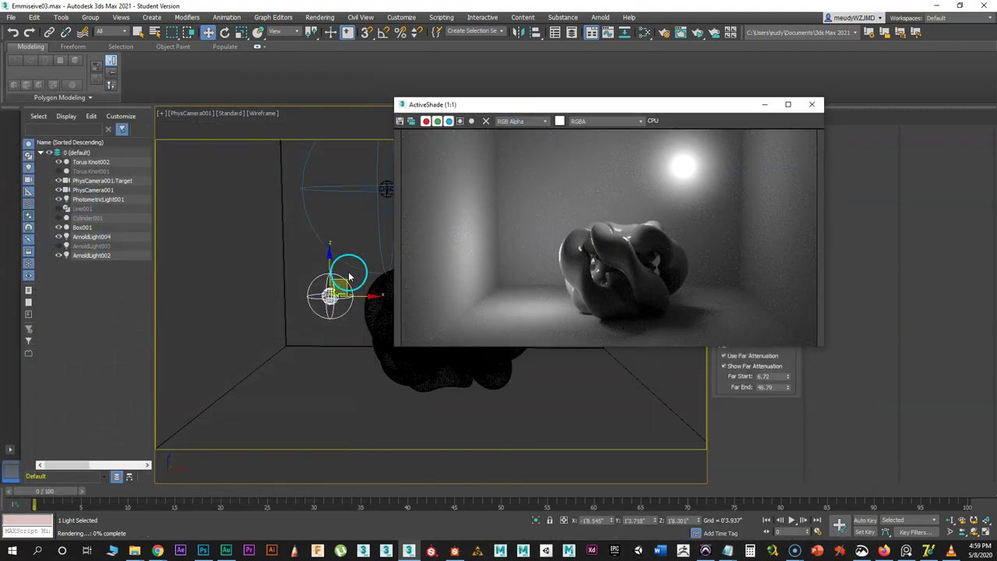
drag(348, 280, 309, 304)
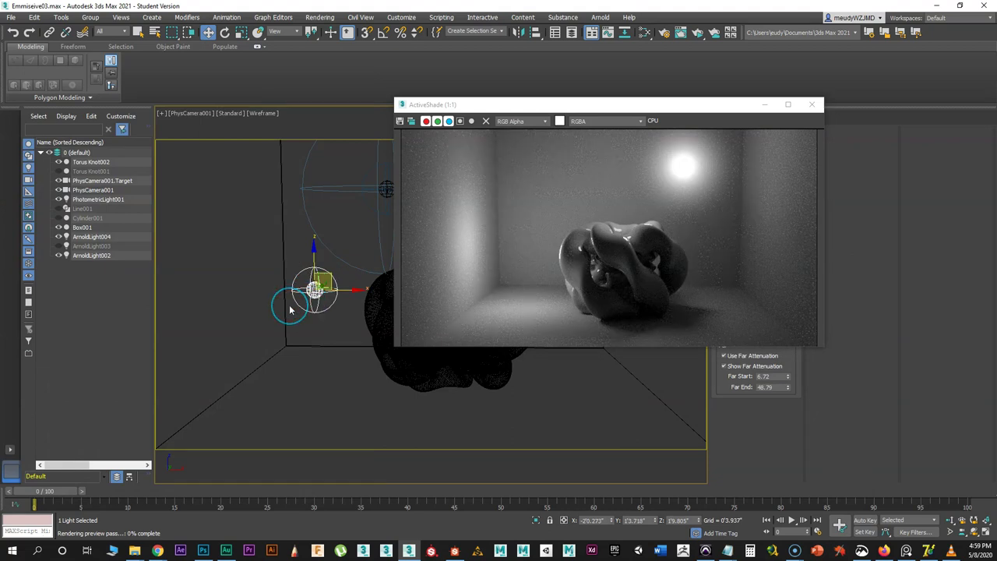
key(p)
alt+middle_drag(292, 309, 334, 378)
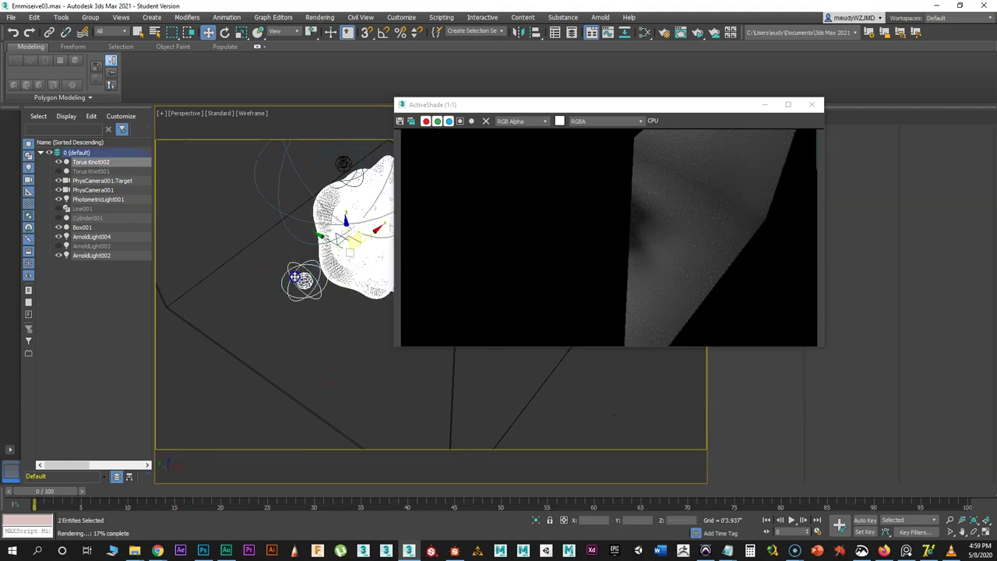
drag(275, 264, 341, 304)
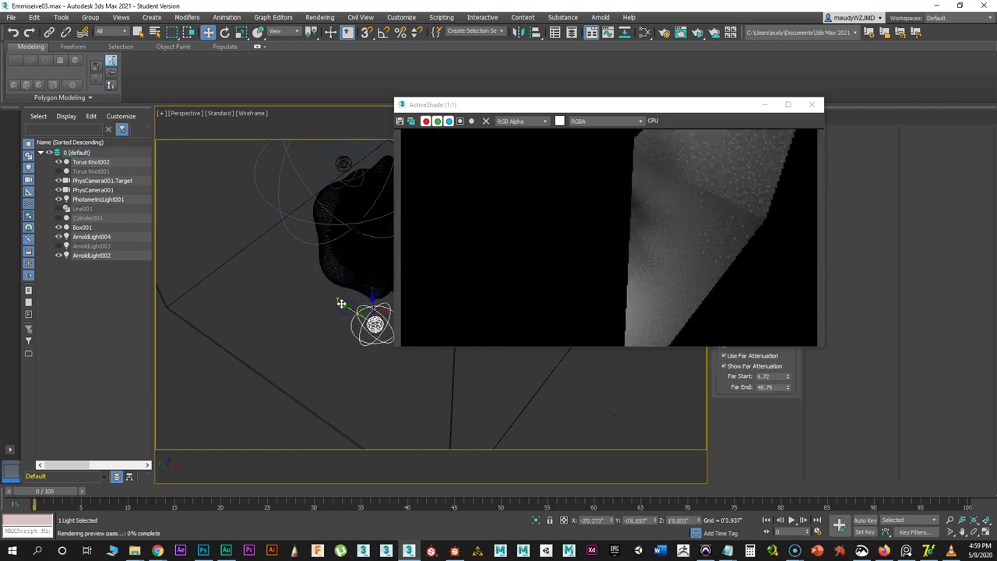
- Switch to the PhysCamera001 view and delete the light's Arnold Decay Filter
key(c)
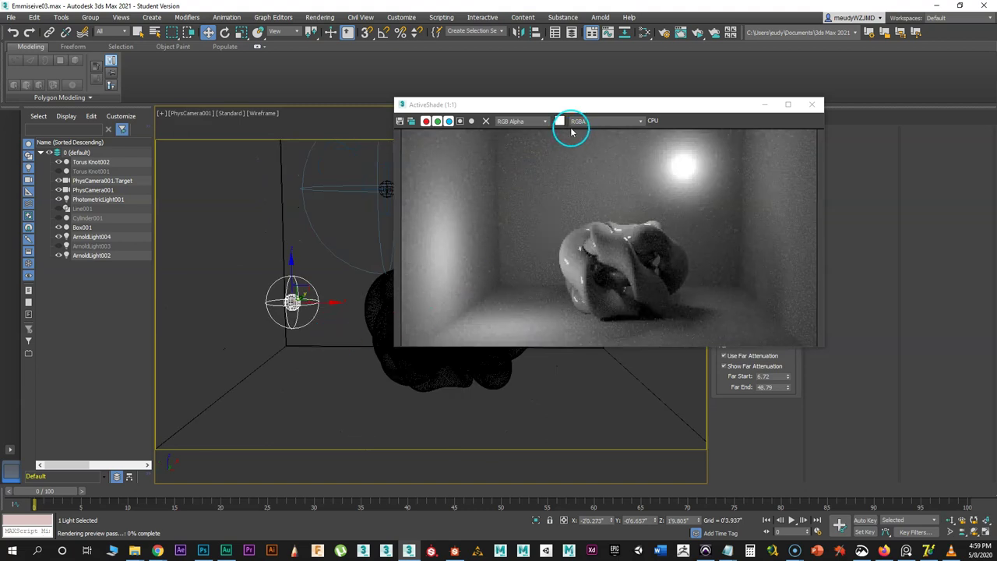
drag(583, 105, 503, 41)
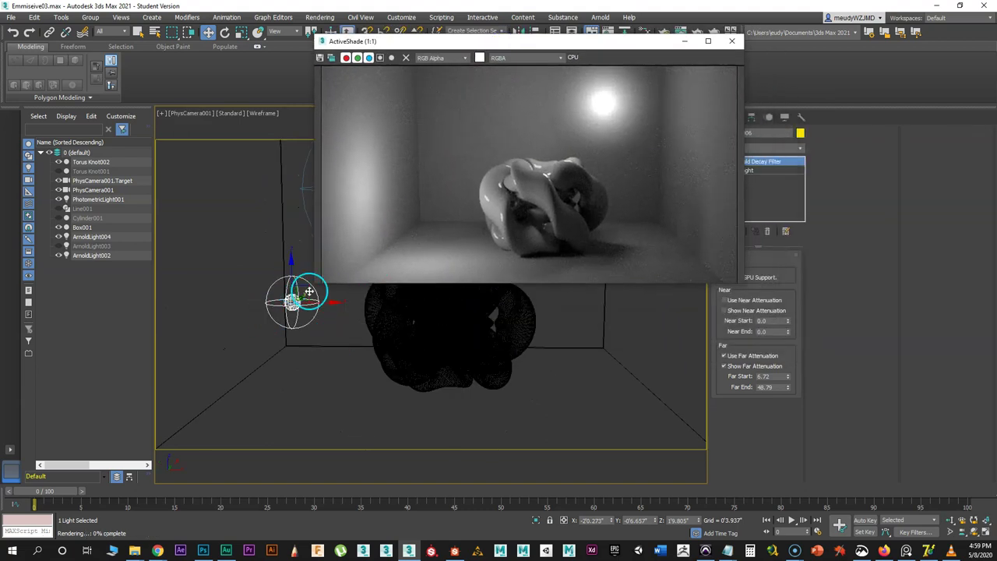
drag(632, 41, 420, 35)
click(768, 230)
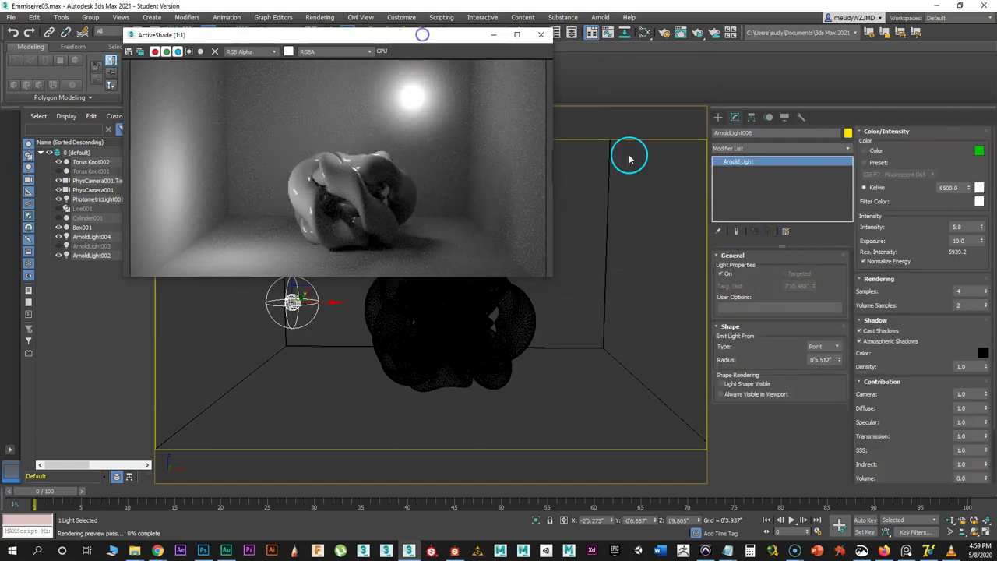
- Zero the light's Camera, Diffuse, Transmission and SSS contributions so only specular remains
click(984, 397)
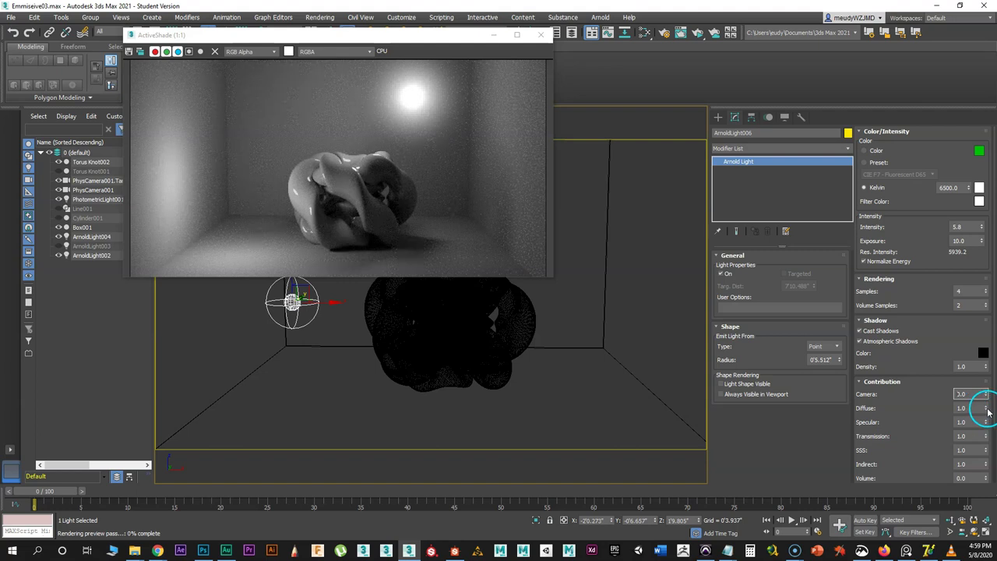
right_click(986, 409)
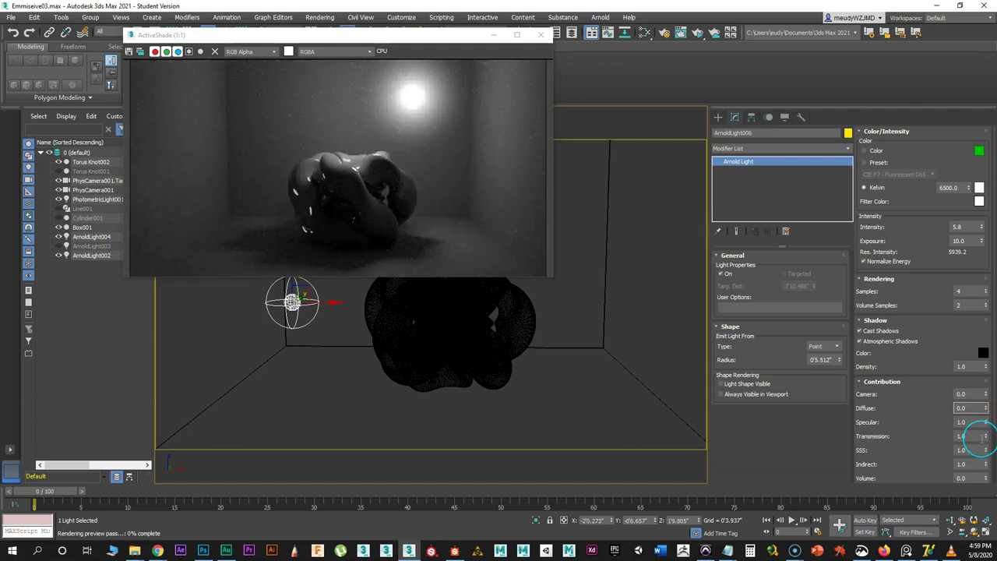
right_click(985, 437)
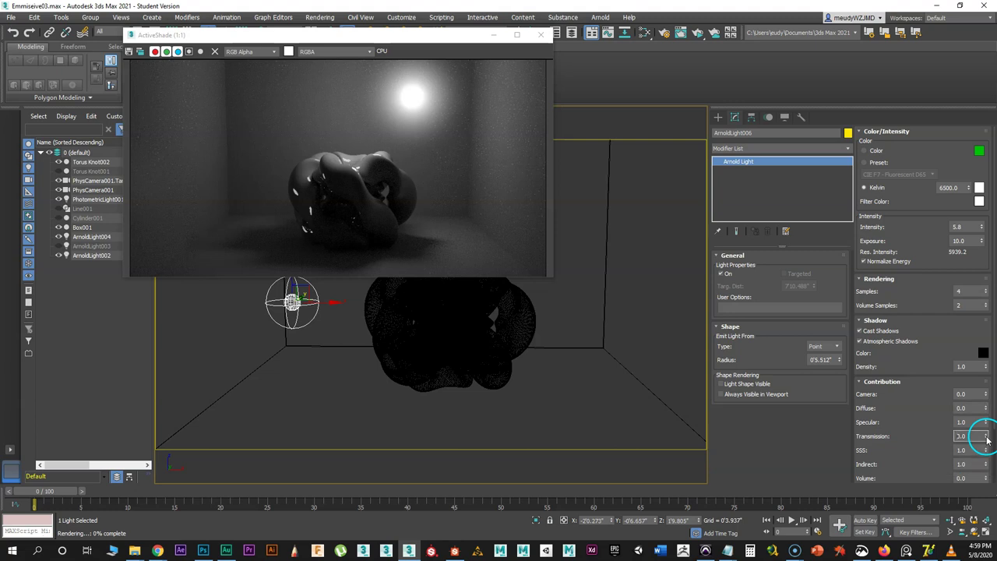
right_click(986, 451)
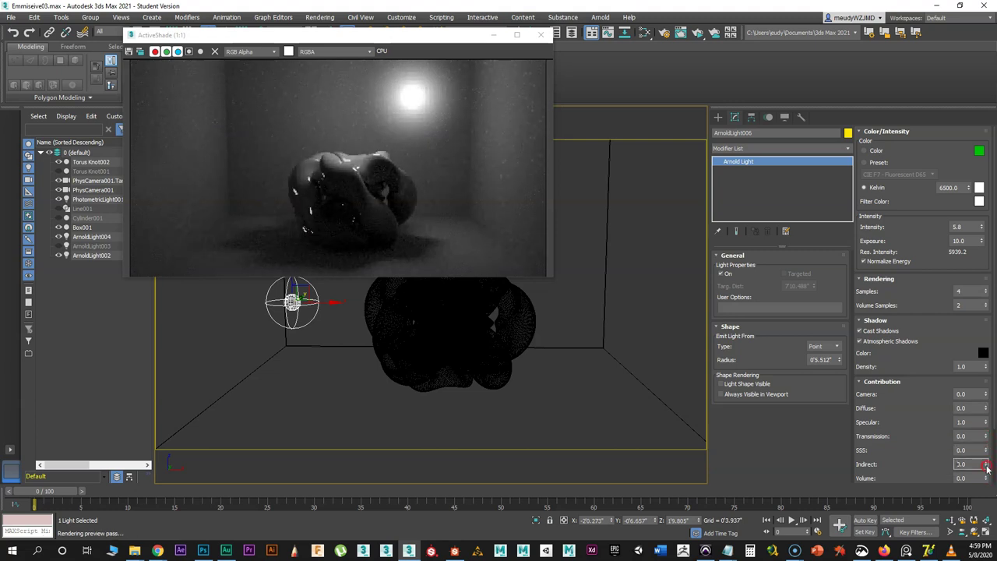
- Move the light along X to sit in front of the torus knot
mouse_move(333, 315)
mouse_down()
mouse_move(330, 302)
mouse_move(304, 300)
mouse_move(325, 304)
mouse_up()
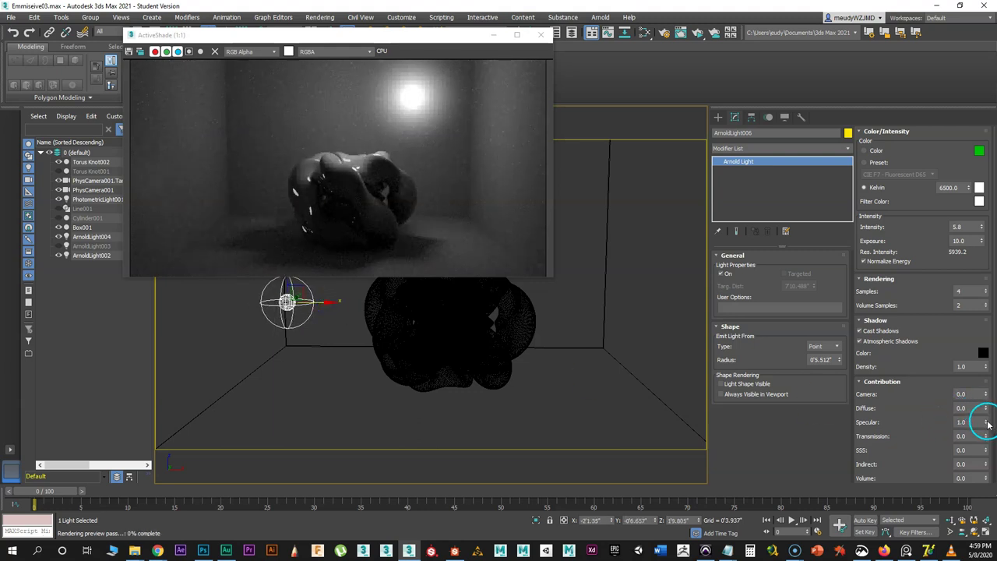
drag(315, 303, 341, 303)
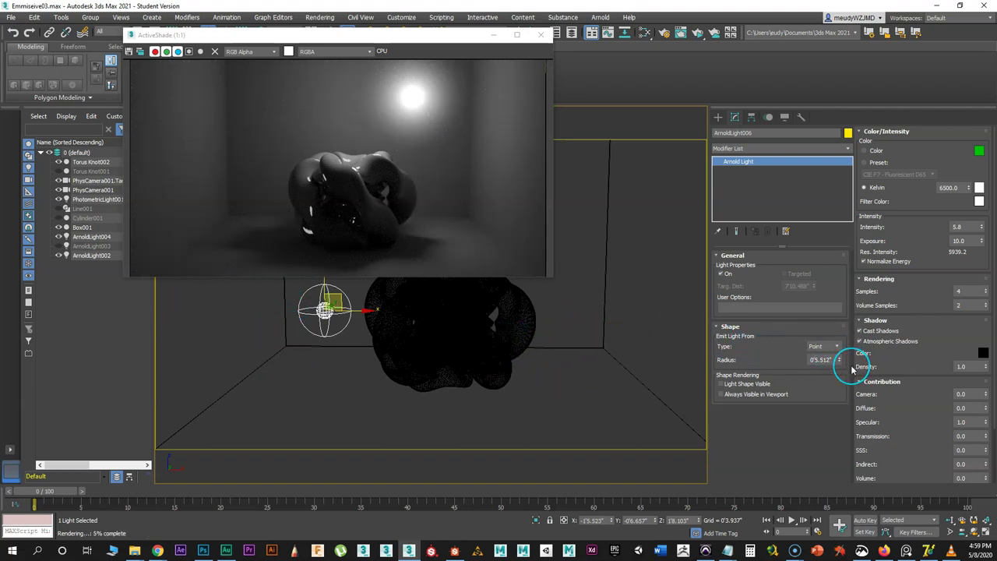
click(422, 45)
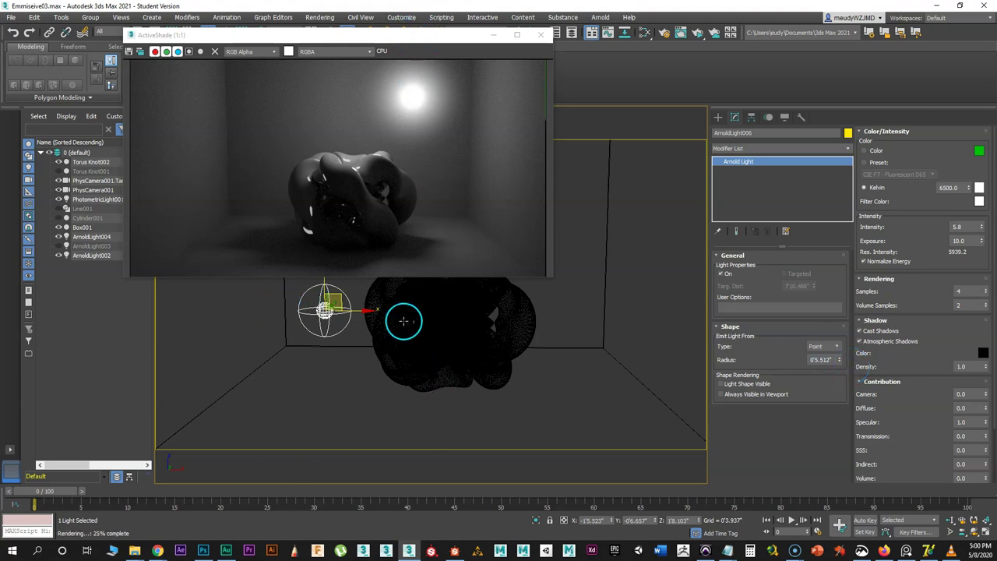
- Open the Slate Material Editor and select the Widget material node
drag(387, 44, 459, 59)
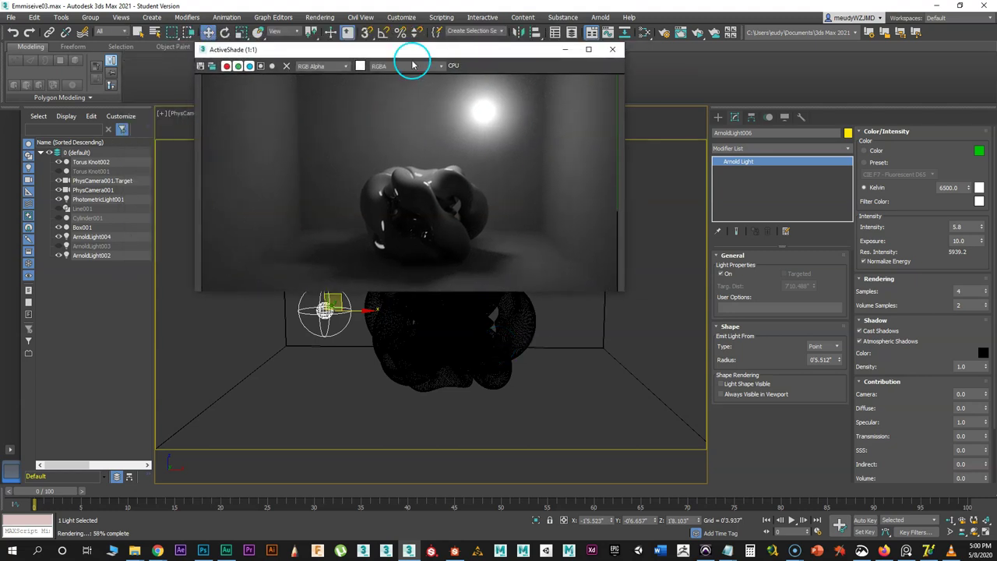
drag(410, 55, 387, 75)
click(644, 32)
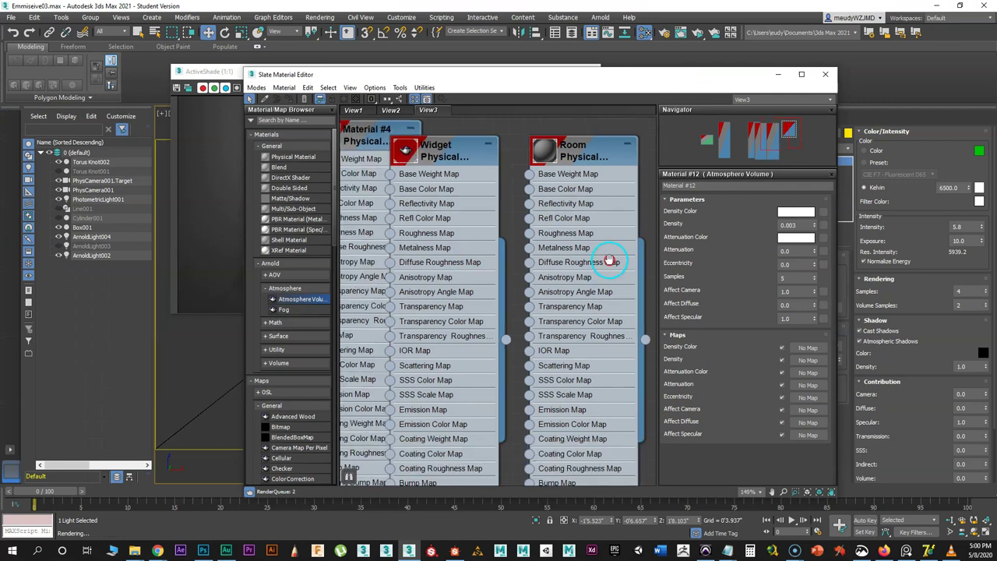
click(411, 146)
drag(467, 100, 343, 228)
drag(561, 69, 935, 40)
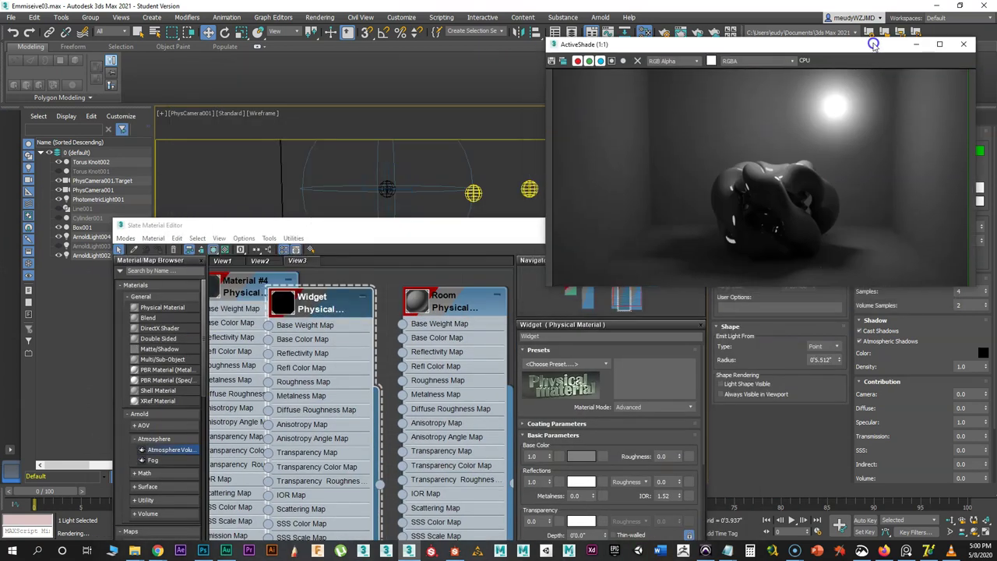
click(535, 226)
drag(446, 223, 321, 54)
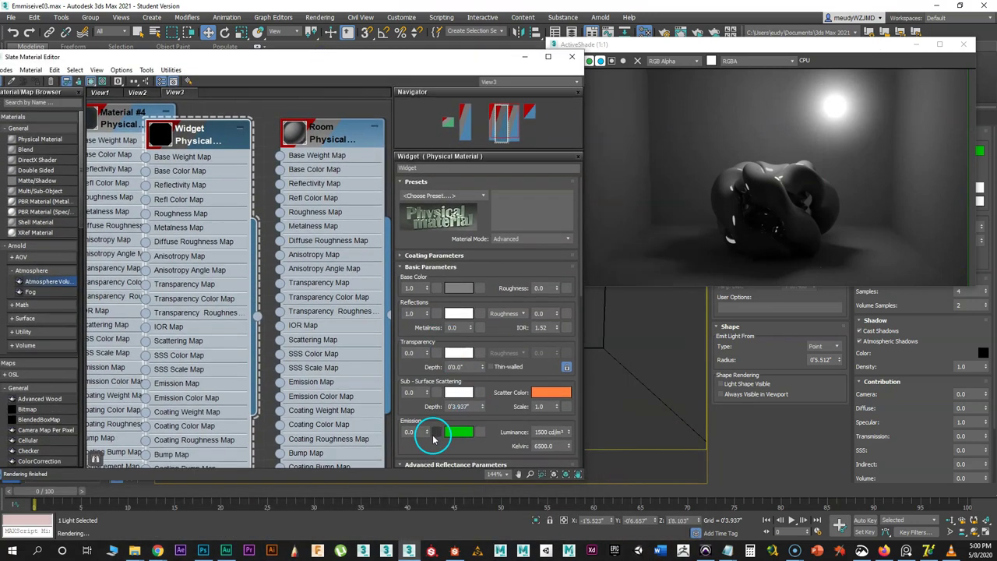
- Raise the Widget emission to about 2.12 to preview a bright green glow
drag(424, 429, 425, 424)
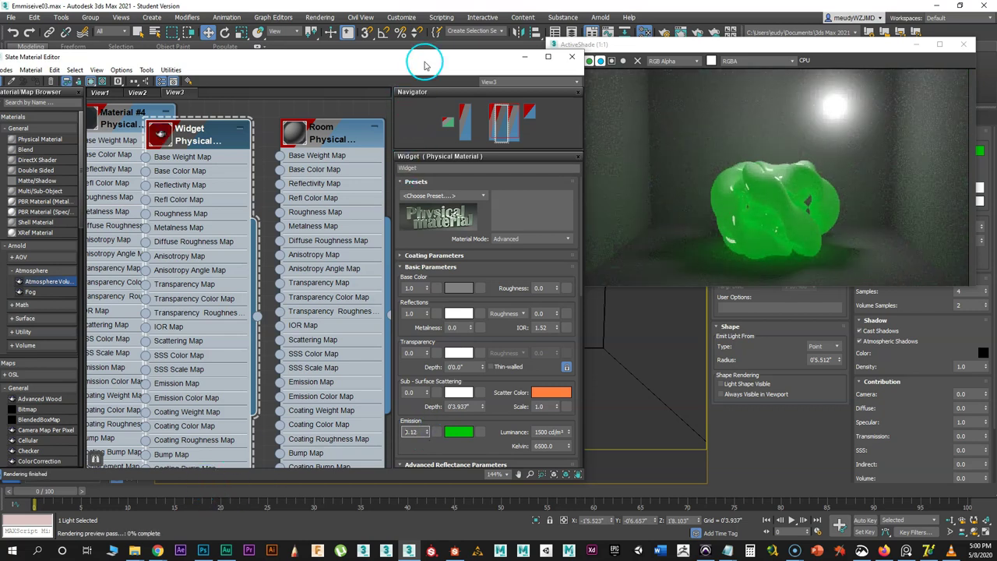
drag(425, 65, 368, 60)
mouse_move(712, 48)
mouse_down()
mouse_move(655, 35)
mouse_move(743, 35)
mouse_move(708, 35)
mouse_up()
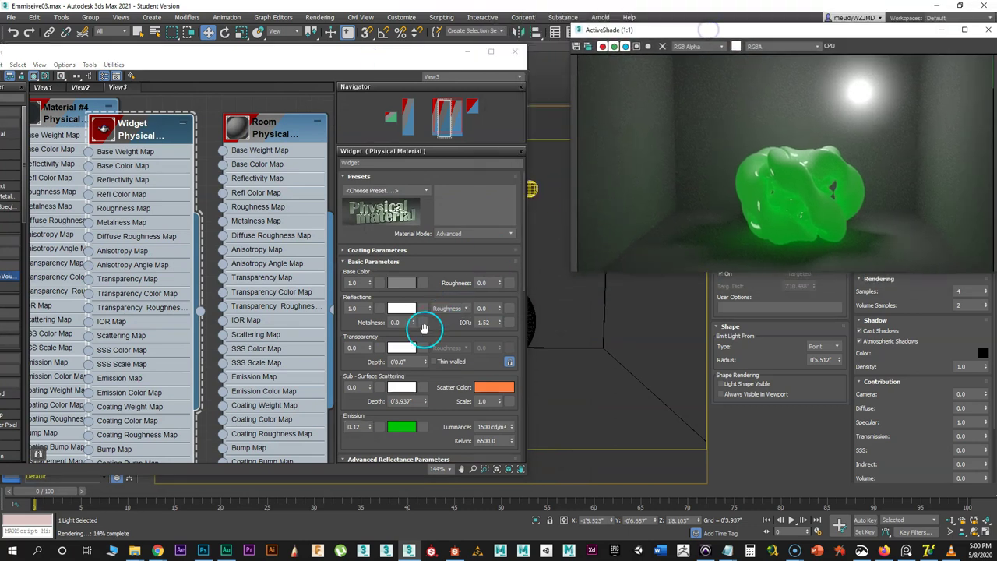
- Reset the Widget emission amount back to 0
drag(371, 66, 286, 48)
click(281, 409)
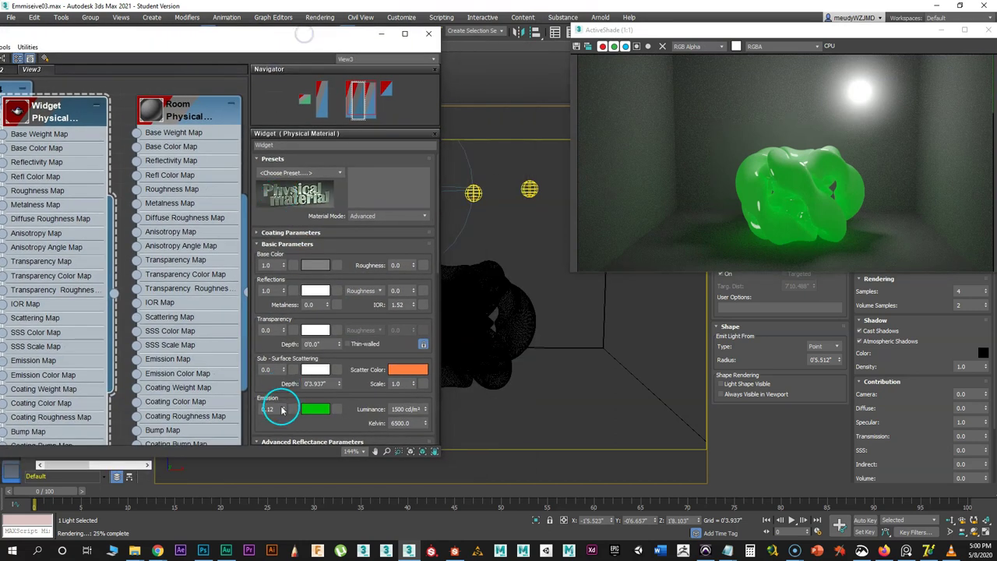
right_click(283, 410)
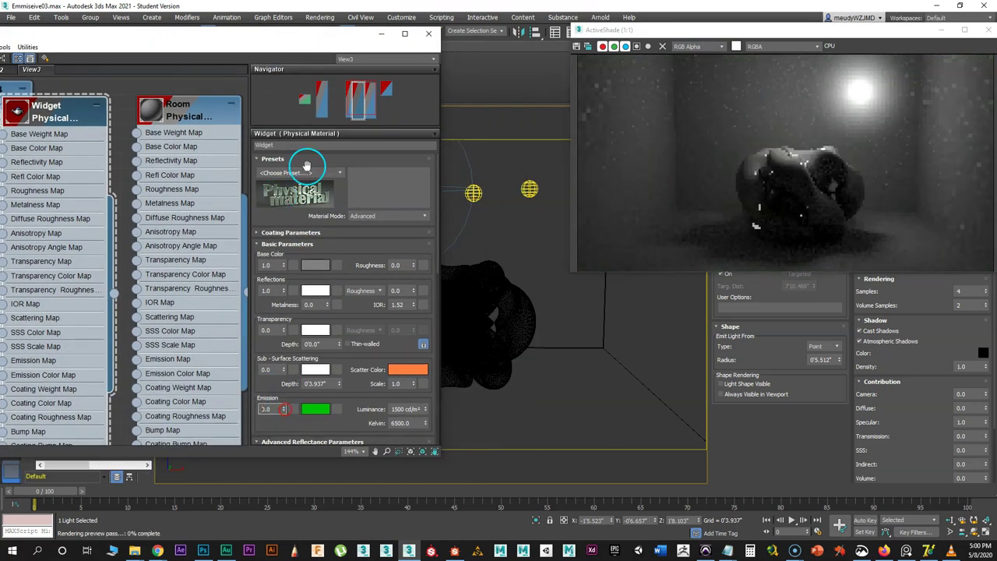
drag(335, 35, 350, 424)
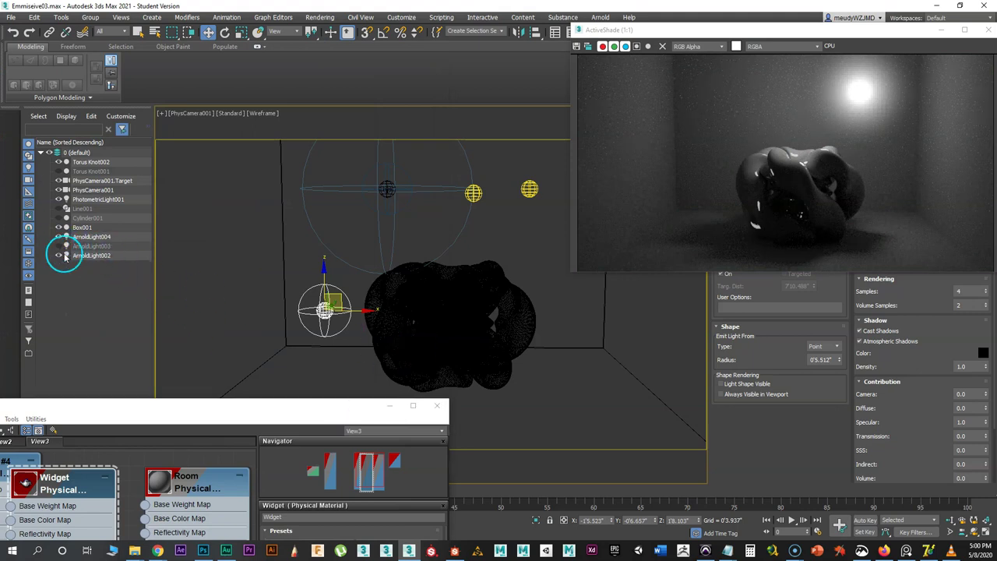
- Close ActiveShade, unhide ArnoldLight003 and select this torus knot mesh light
click(728, 228)
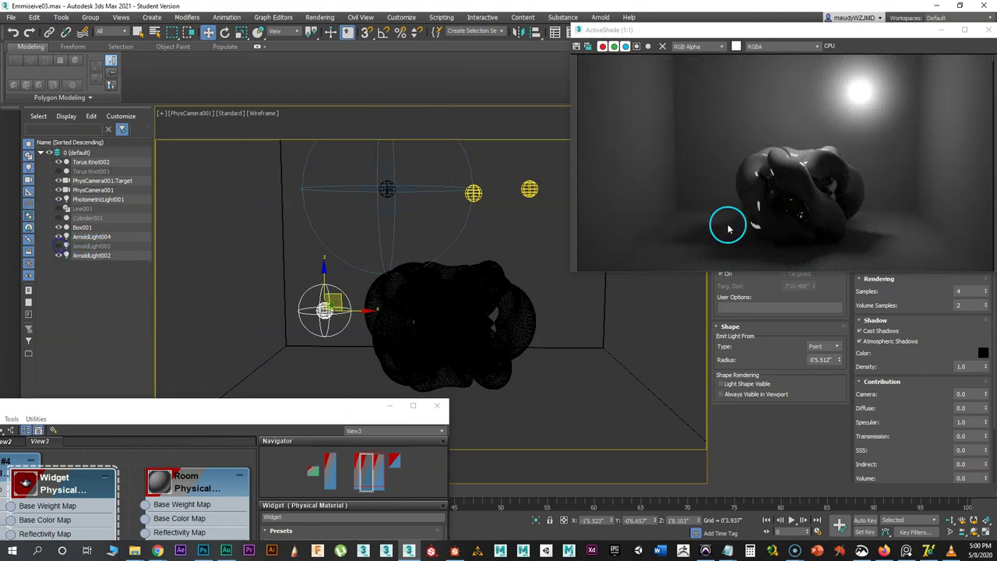
drag(853, 26, 701, 110)
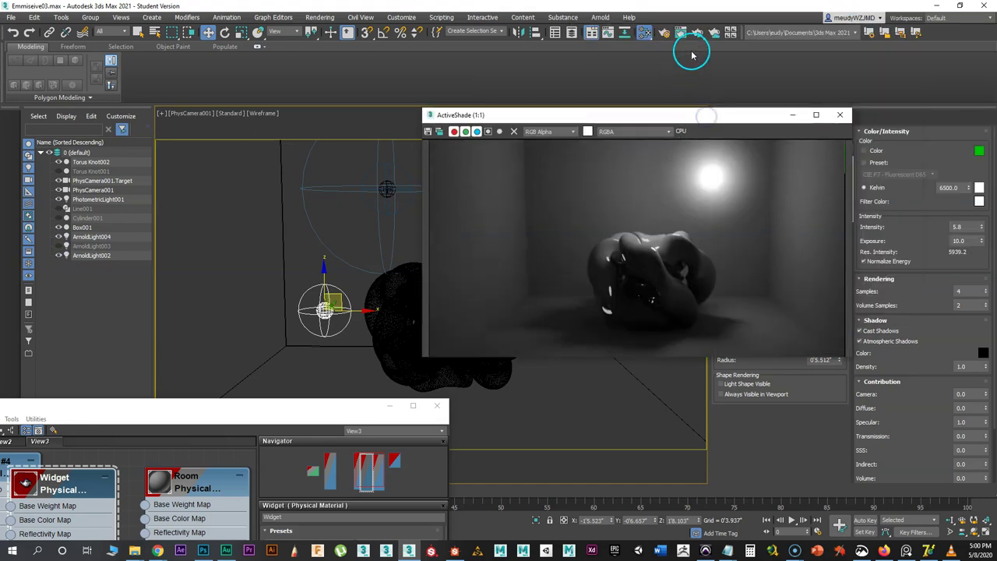
click(840, 114)
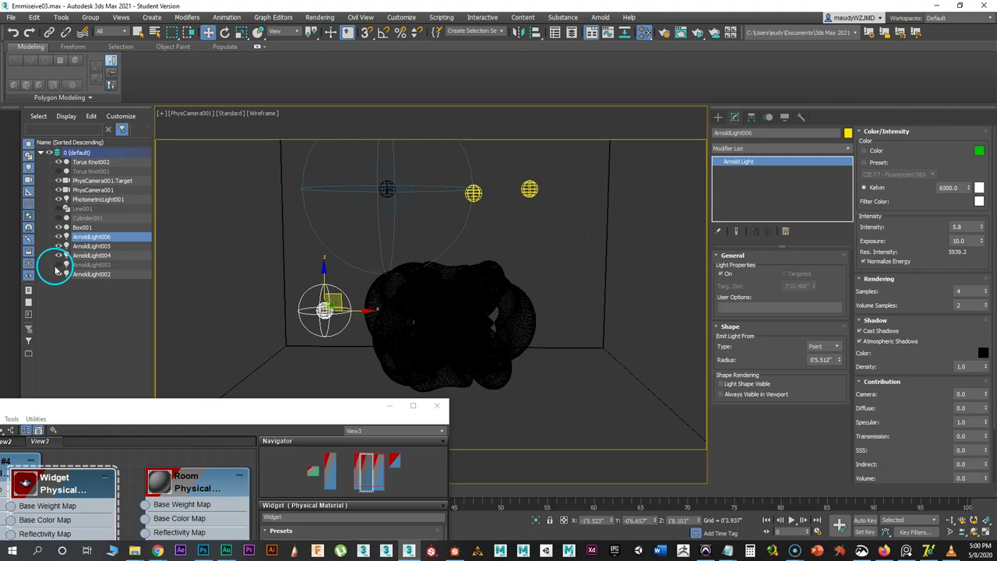
click(56, 269)
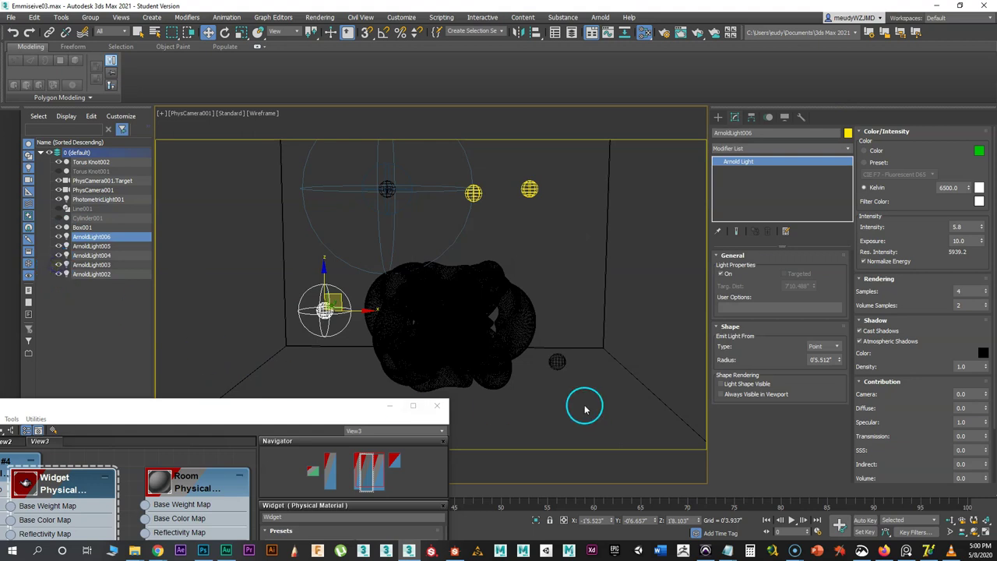
click(554, 361)
drag(371, 419, 313, 144)
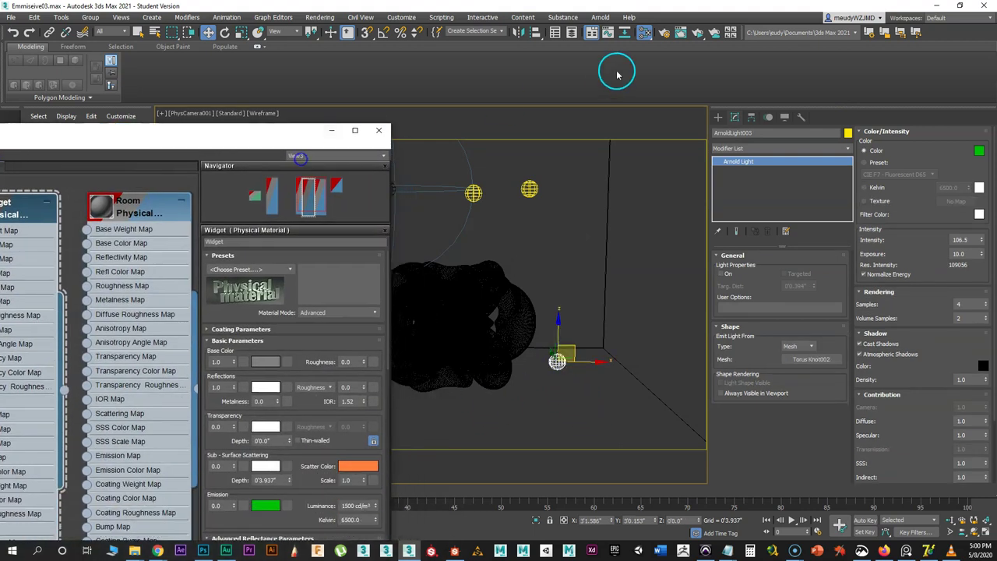
- Reopen ActiveShade, switch the green mesh light on, and move the preview aside
click(697, 33)
drag(690, 117, 511, 38)
click(716, 278)
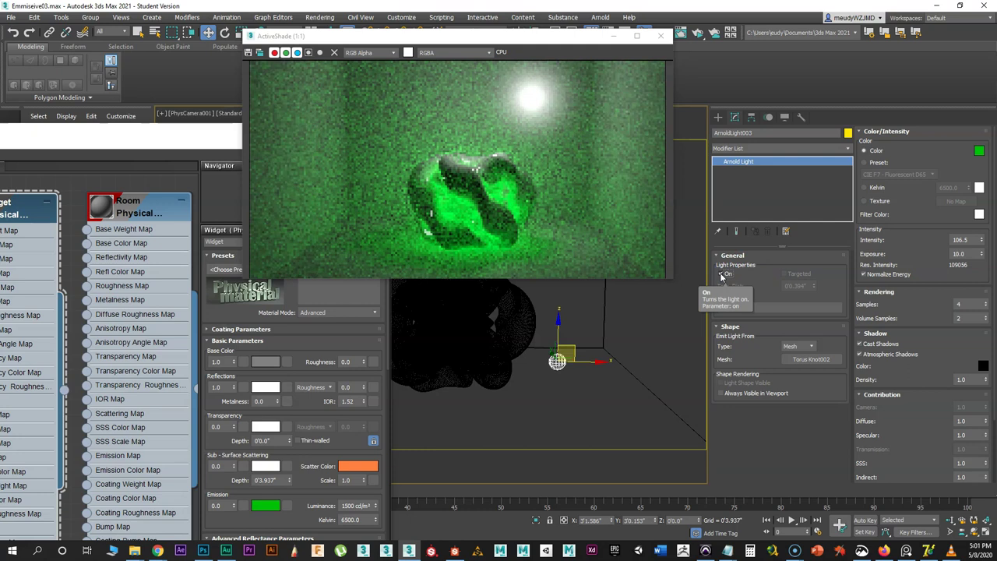
click(808, 365)
click(464, 168)
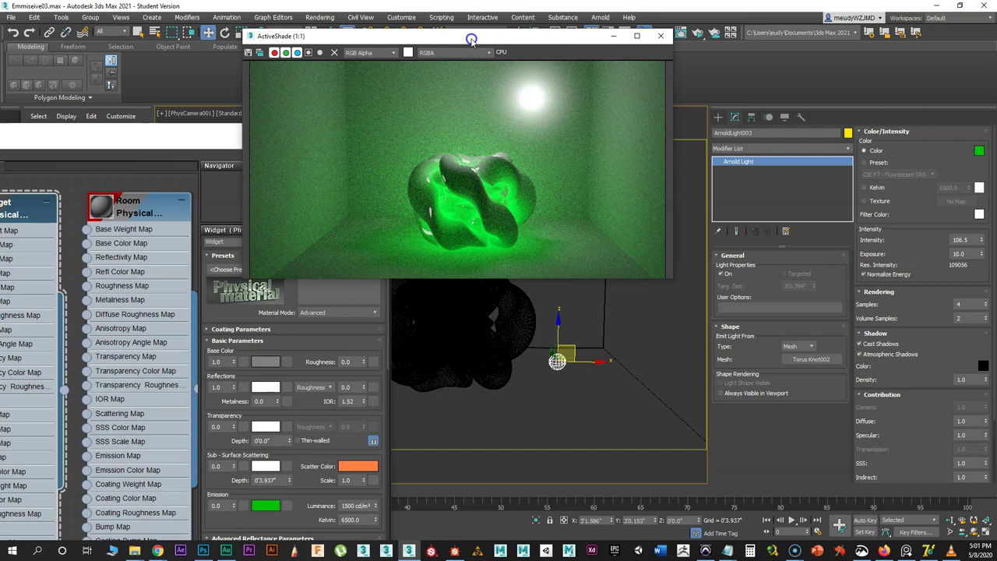
drag(467, 35, 774, 114)
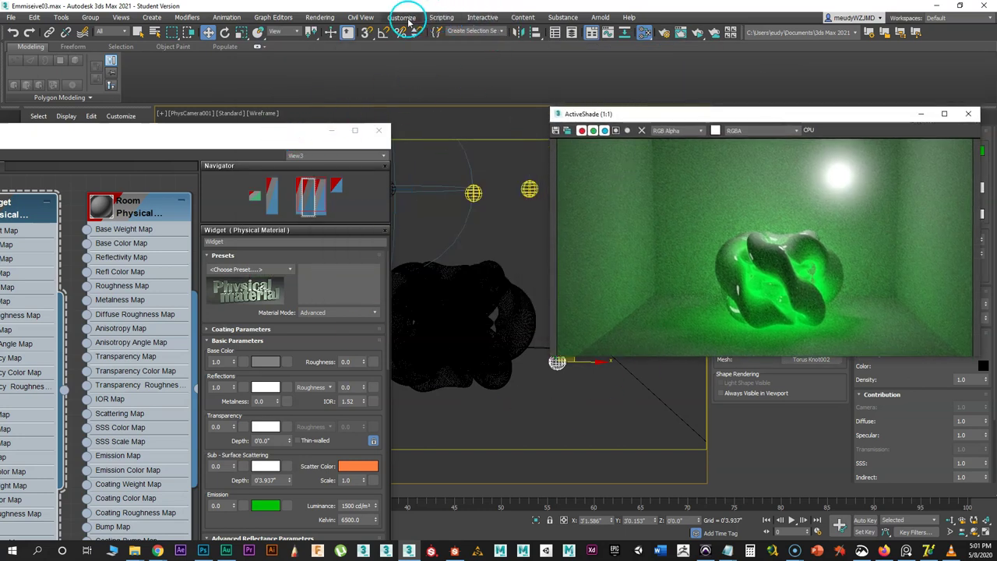
- Confirm in Arnold Render Setup that Material #12 is the atmosphere, then bring the Slate editor forward
click(319, 18)
click(336, 70)
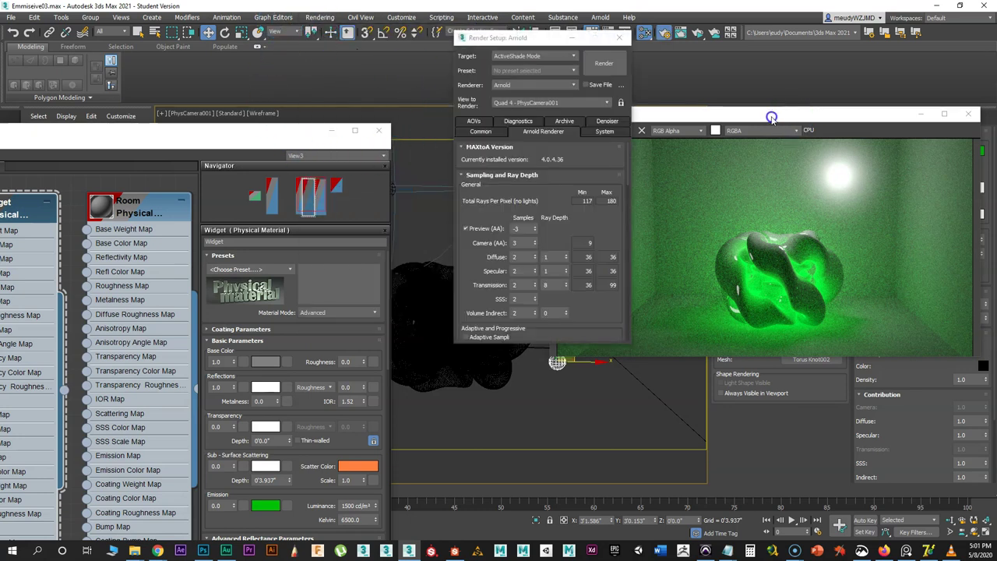
drag(557, 195, 576, 117)
drag(583, 272, 553, 104)
drag(585, 222, 576, 117)
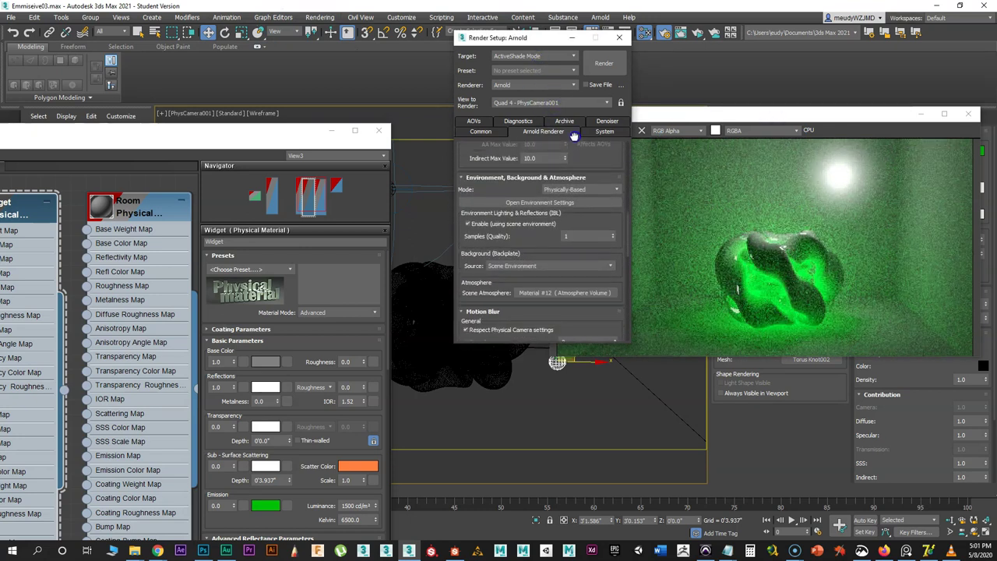
drag(554, 189, 553, 190)
click(556, 167)
drag(538, 225, 538, 171)
drag(522, 228, 571, 228)
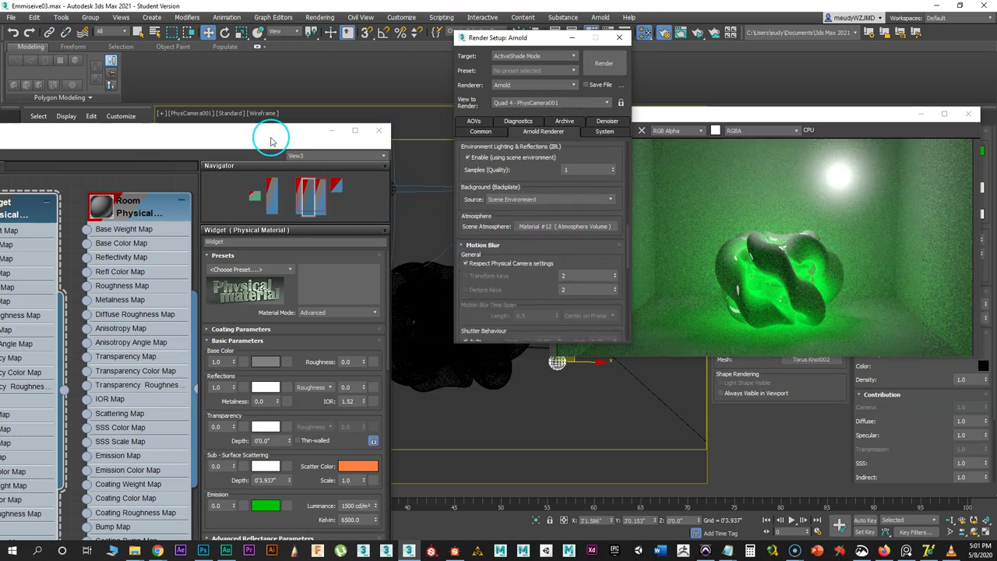
drag(244, 129, 455, 52)
click(396, 122)
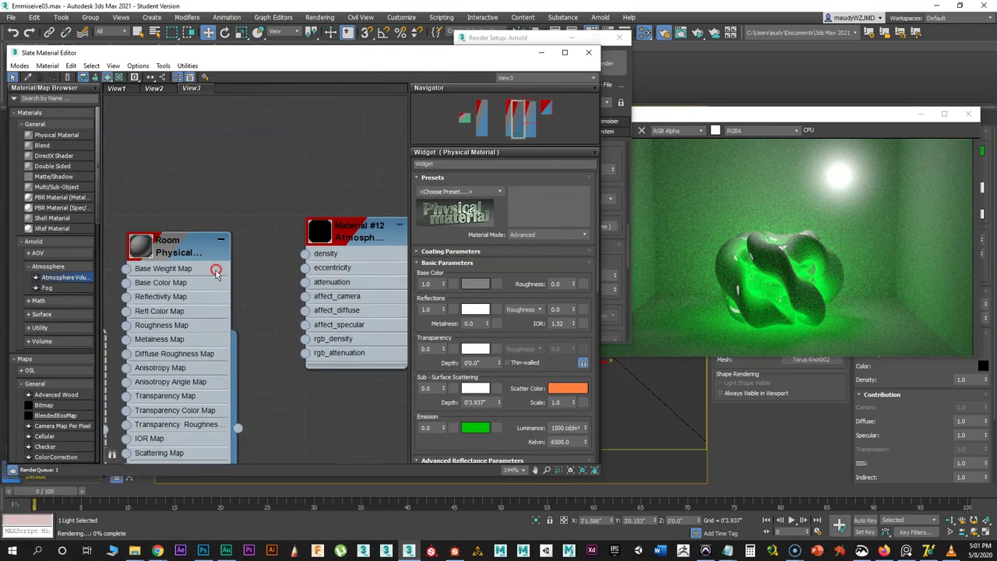
- Show the Material #12 Atmosphere Volume parameters and switch off the green mesh light
drag(394, 197, 261, 197)
double_click(262, 197)
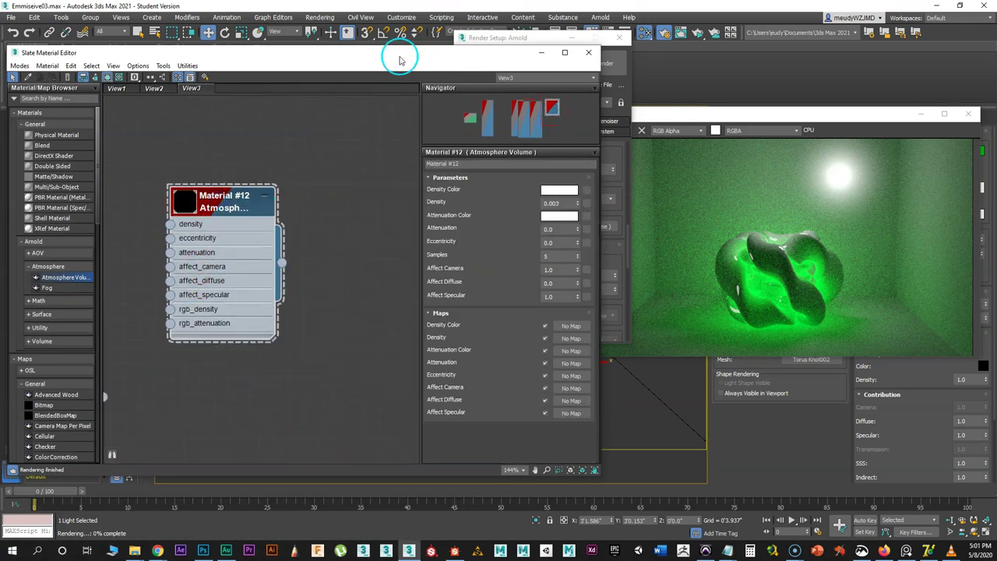
drag(400, 57, 365, 31)
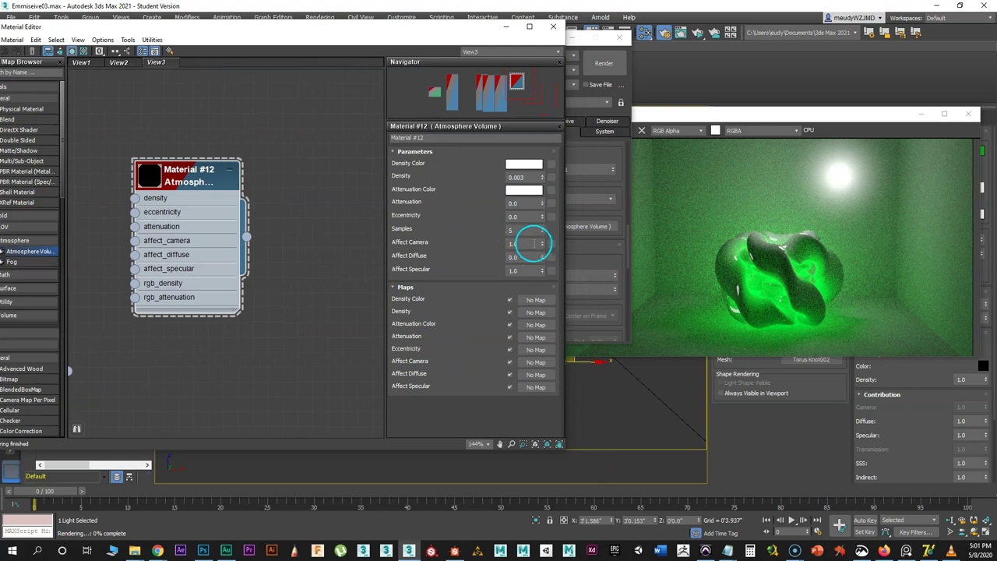
drag(758, 130, 602, 383)
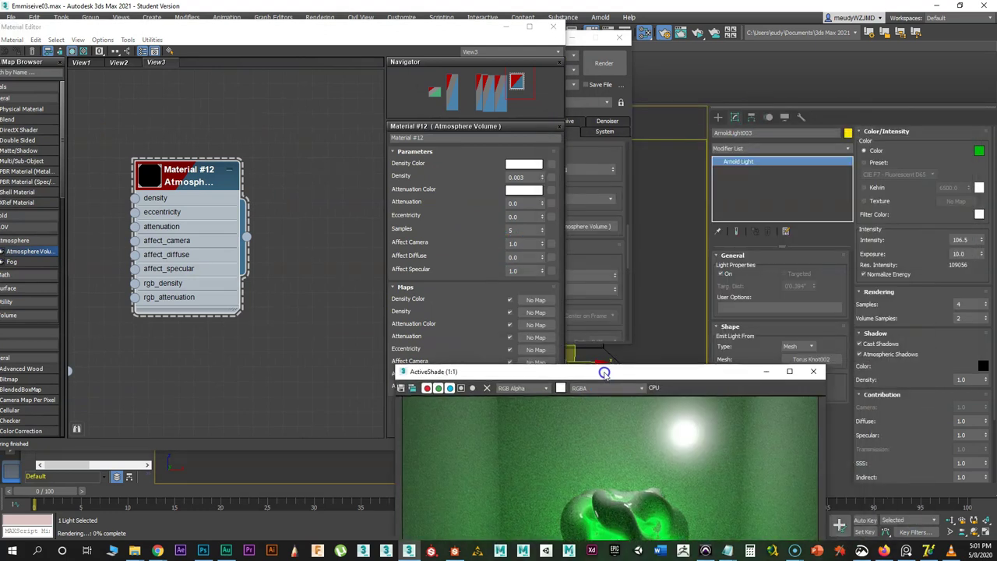
click(723, 273)
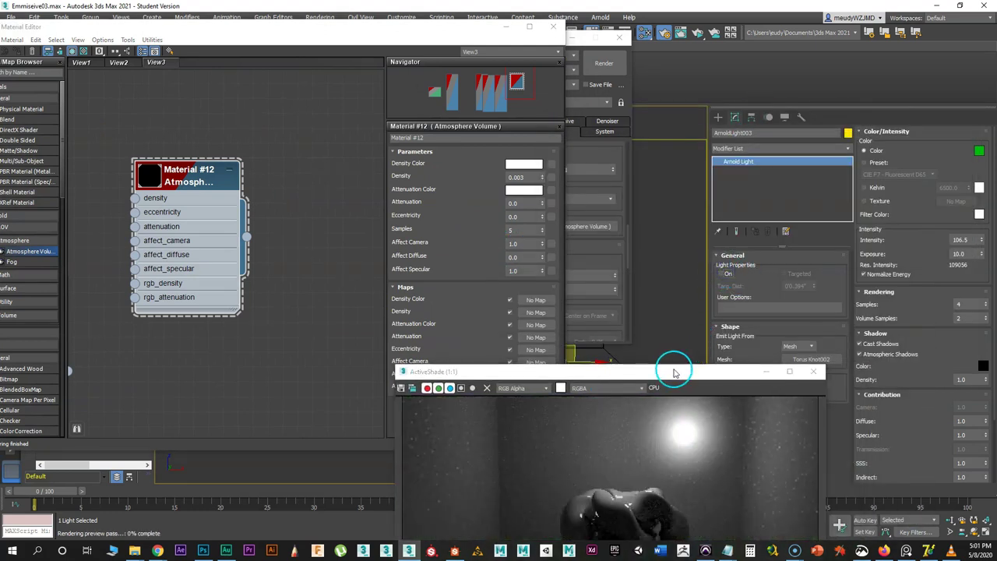
drag(668, 373, 811, 85)
drag(496, 31, 447, 35)
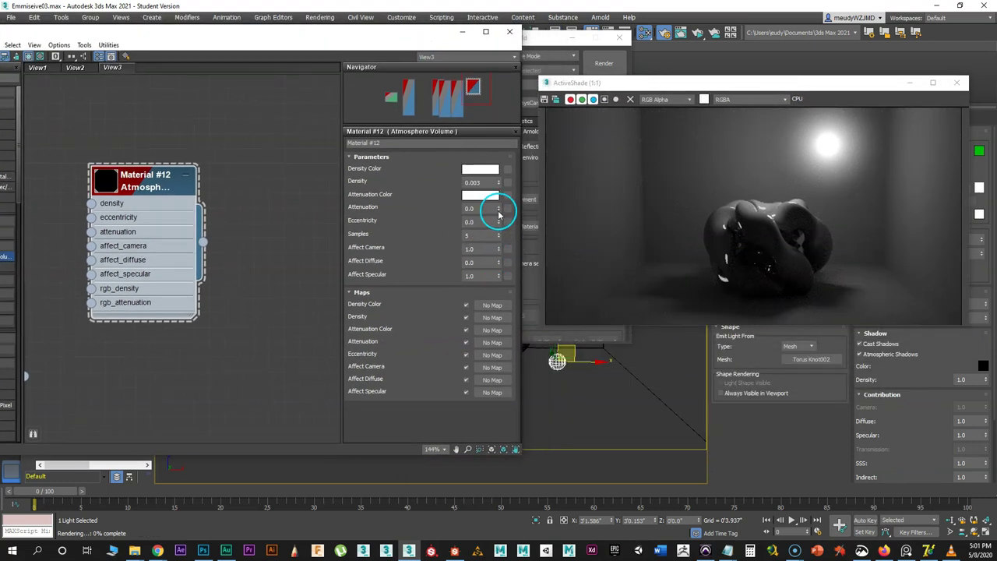
- Raise the fog's attenuation to 0.379 and eccentricity to 0.239
drag(499, 211, 494, 178)
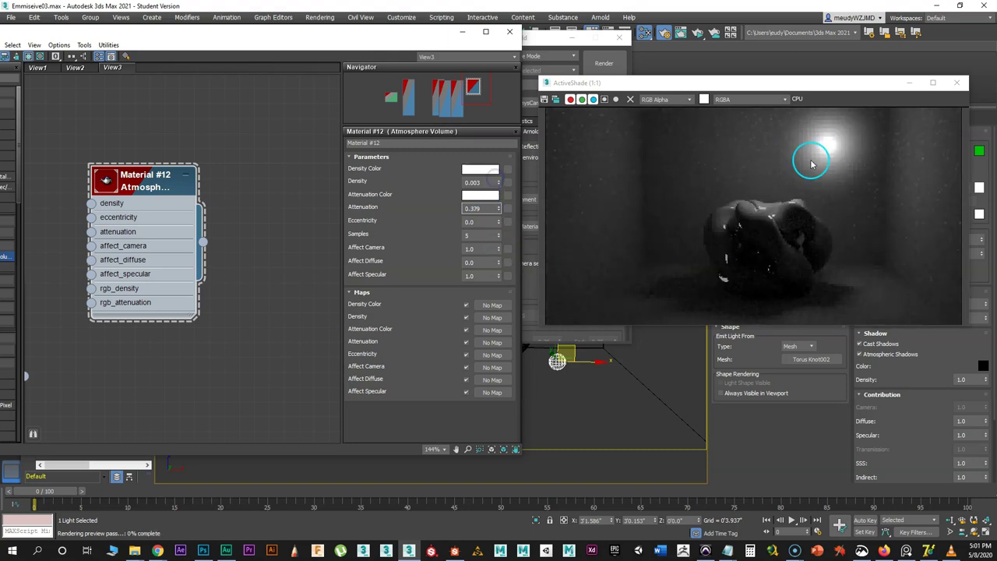
drag(499, 224, 498, 217)
drag(497, 201, 497, 202)
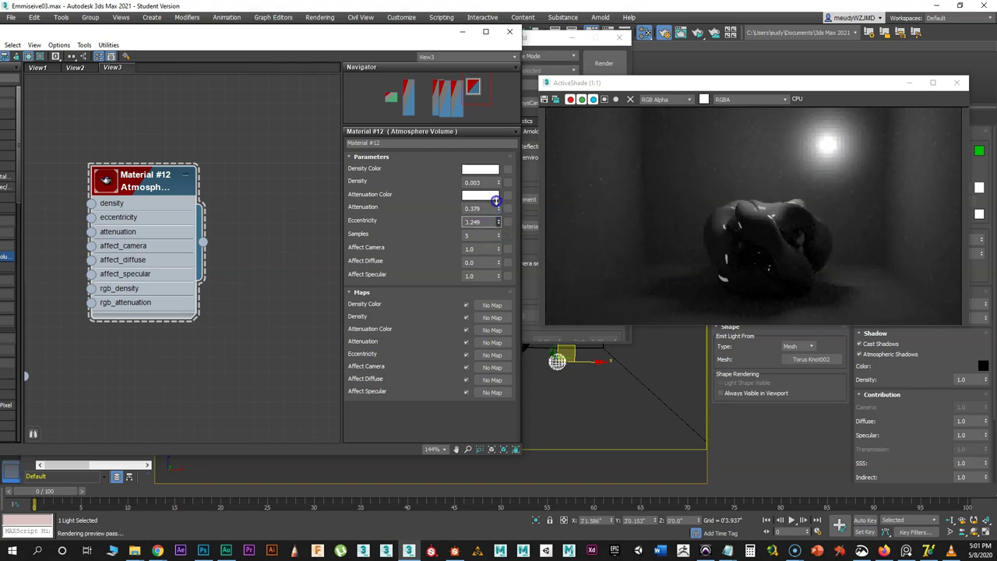
drag(496, 201, 496, 200)
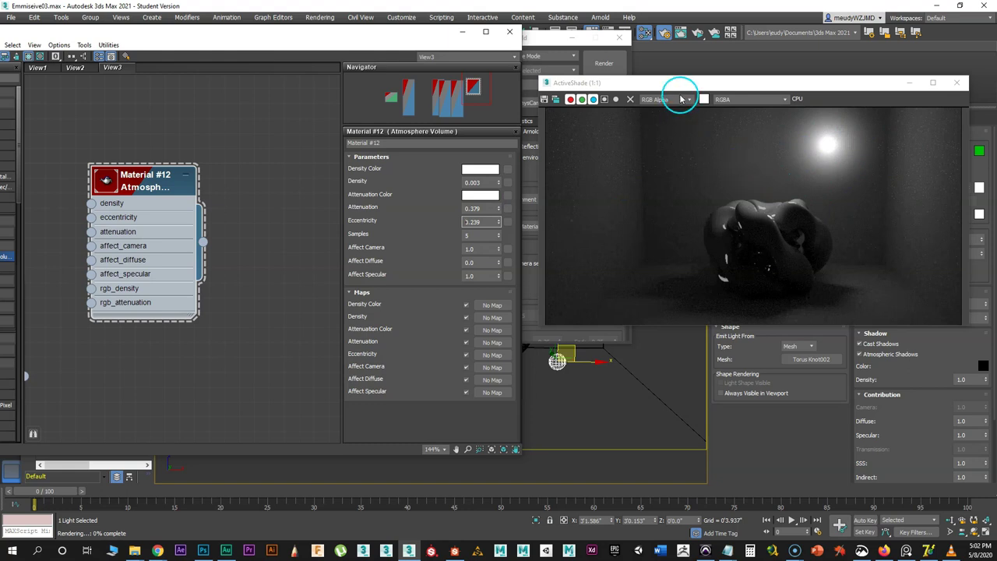
drag(683, 84, 307, 51)
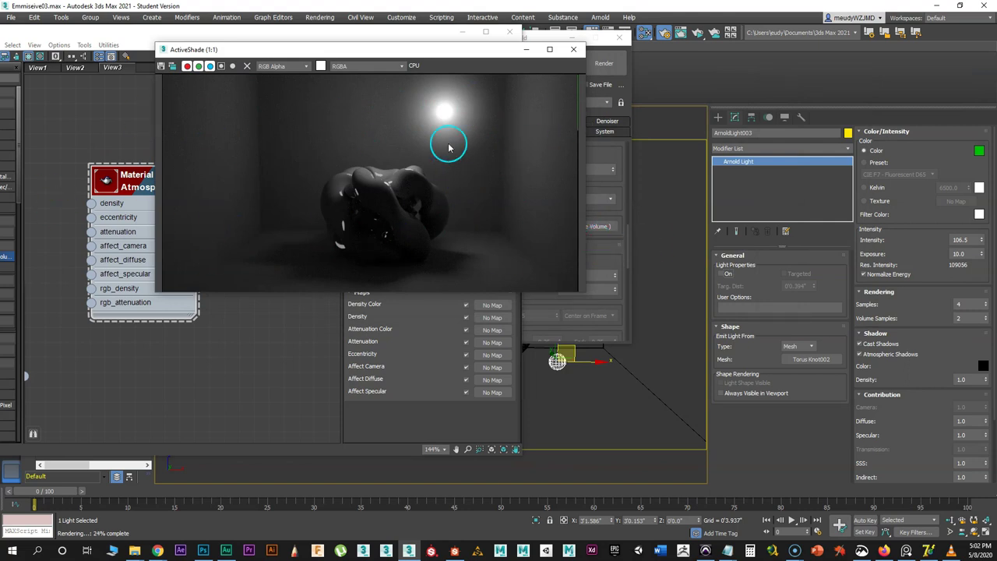
drag(418, 59, 230, 83)
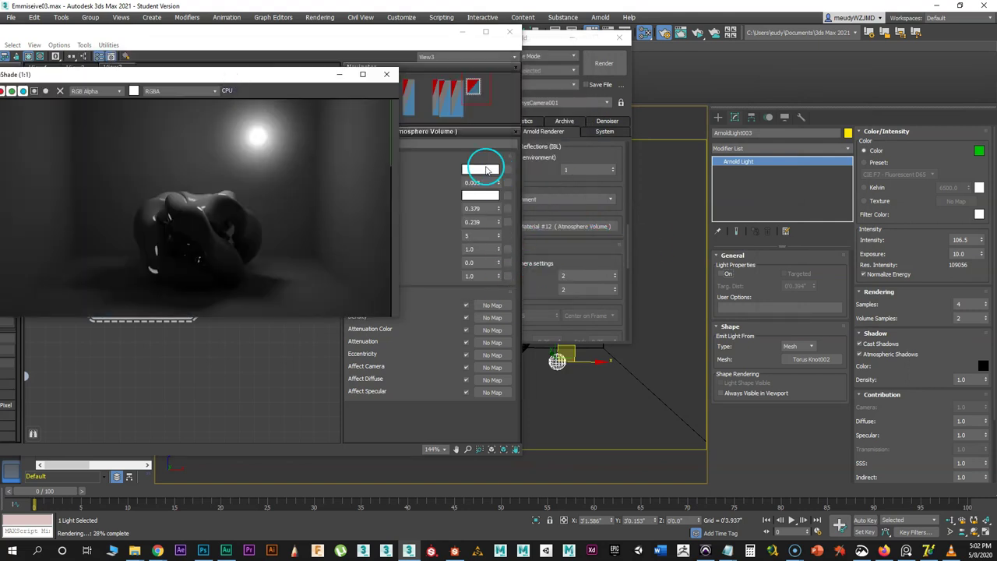
drag(316, 75, 433, 55)
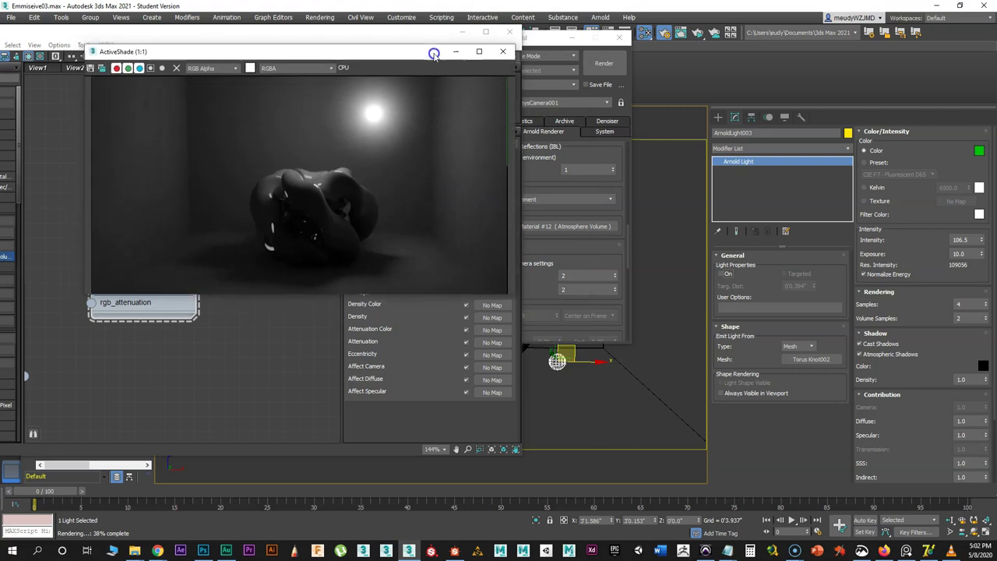
drag(910, 390, 939, 291)
drag(552, 36, 583, 62)
- Push the point light's far decay out to start at 11.28 and end at 50.17
click(748, 169)
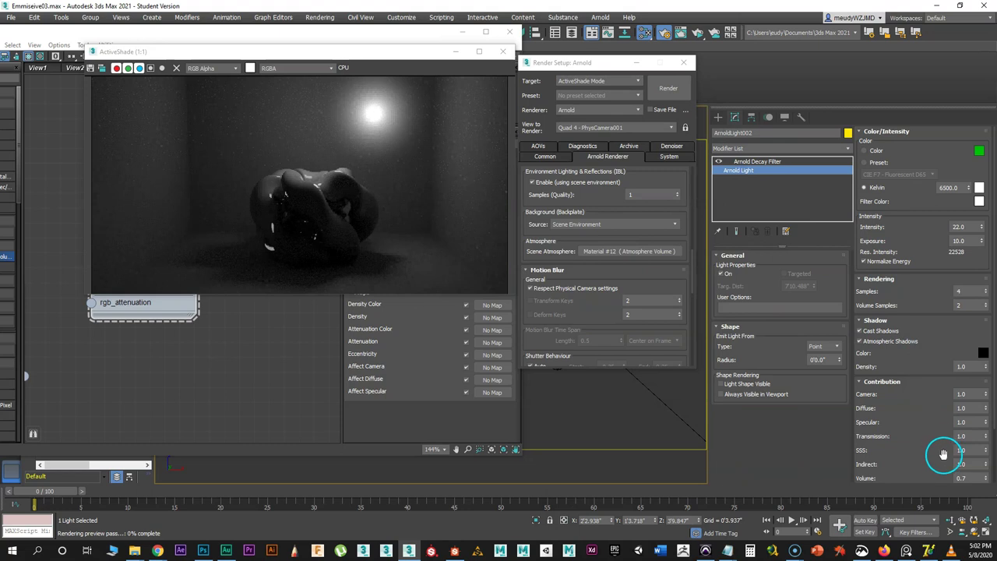
click(755, 161)
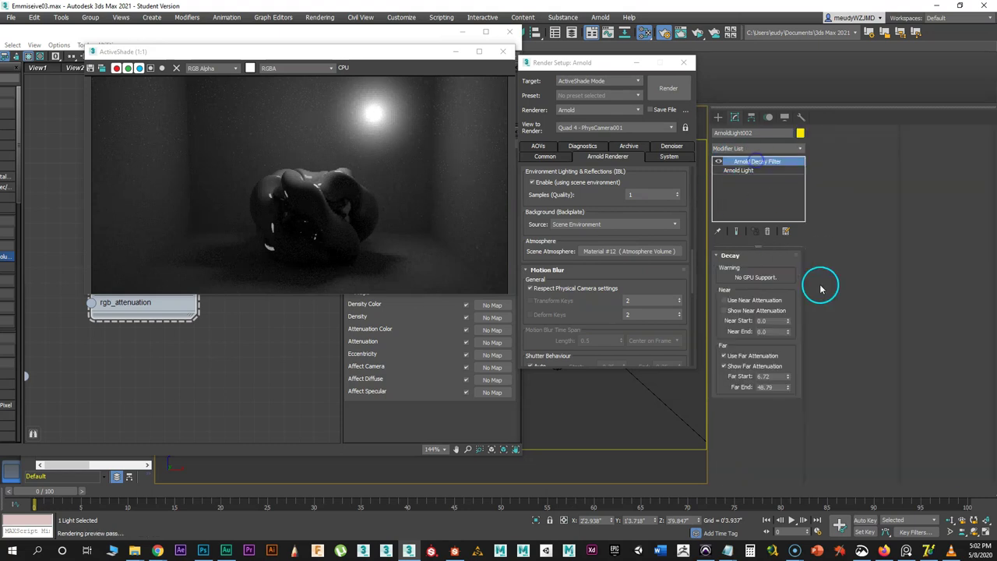
drag(789, 378, 777, 337)
click(787, 381)
drag(788, 390, 790, 350)
drag(786, 314, 785, 336)
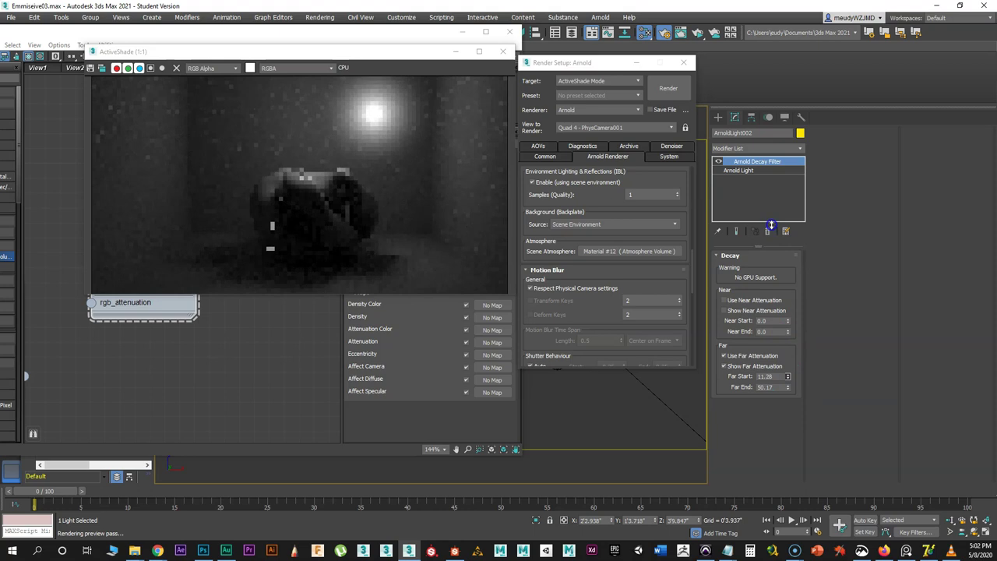
- Set ArnoldLight002's volume contribution to 0.9 and move windows aside to reveal the Material #12 node
click(738, 170)
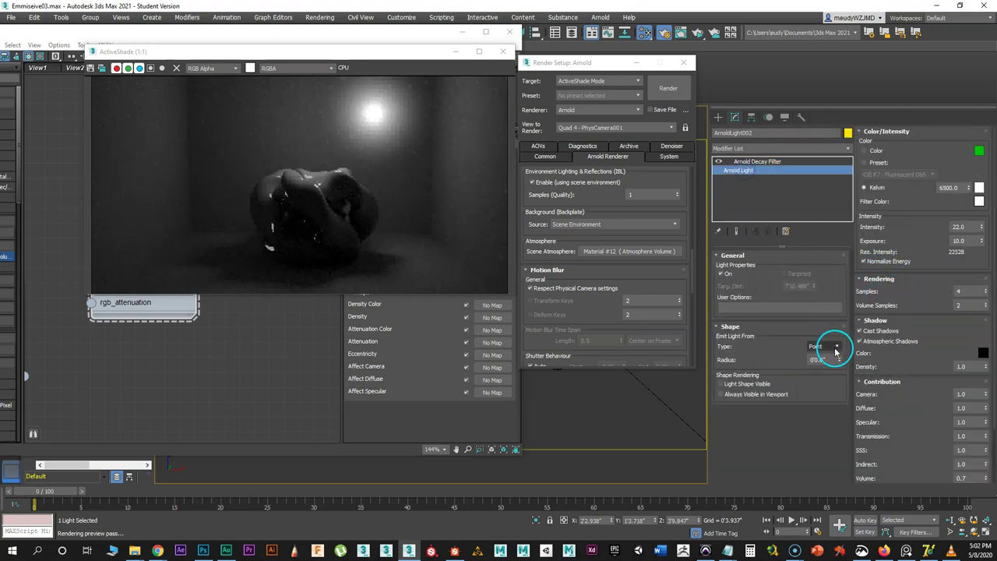
drag(913, 434, 924, 268)
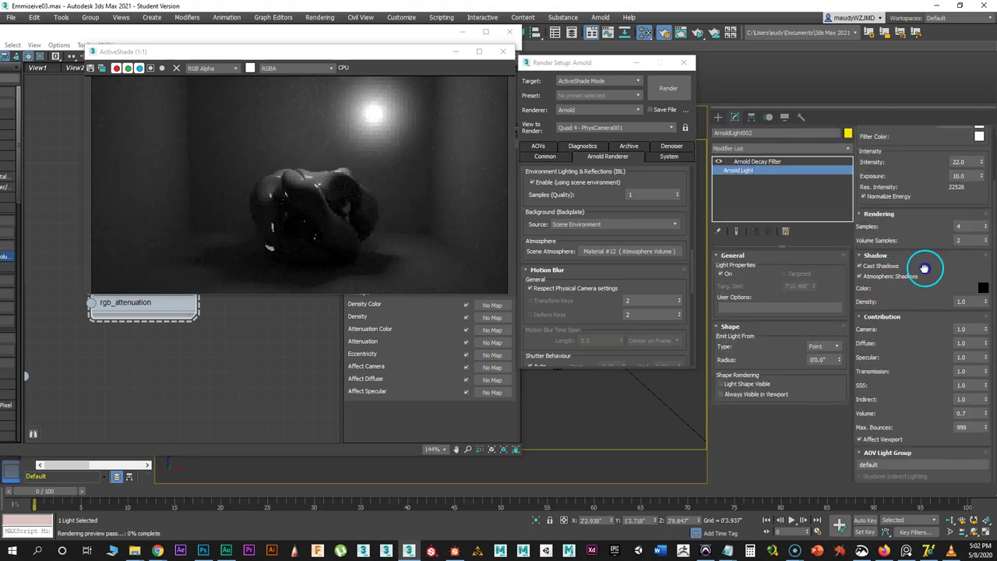
right_click(986, 415)
drag(986, 414, 977, 386)
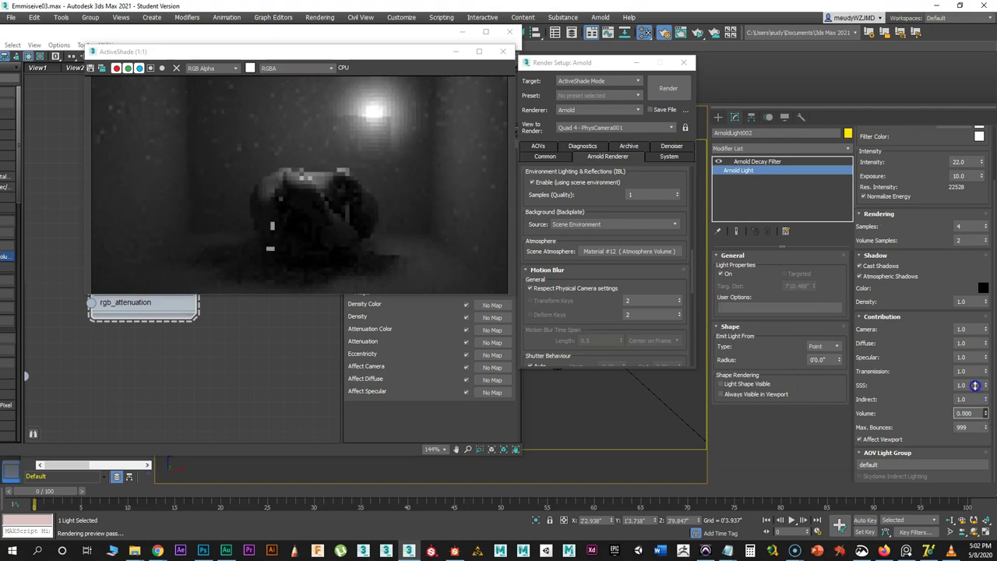
text(0.9)
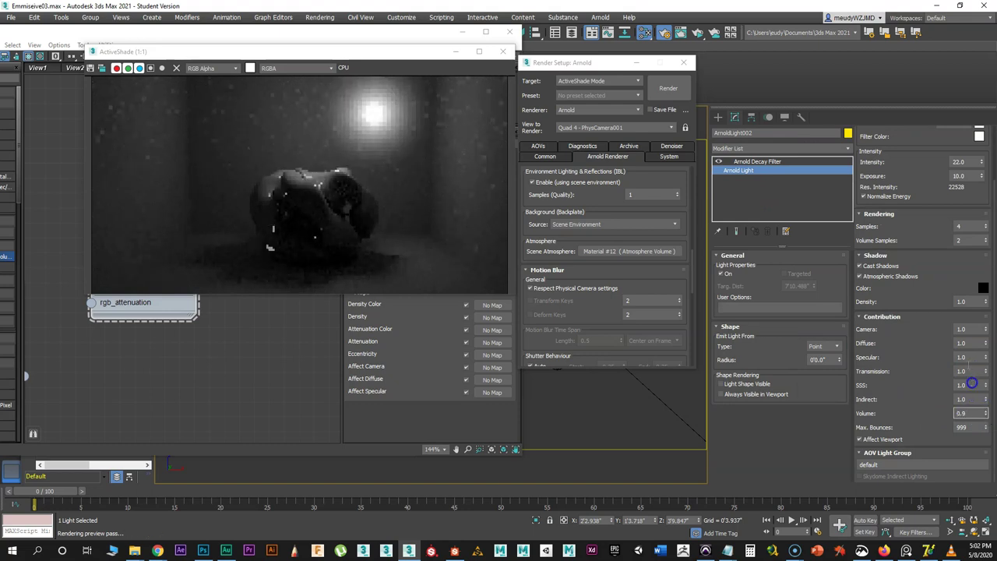
drag(600, 67, 672, 68)
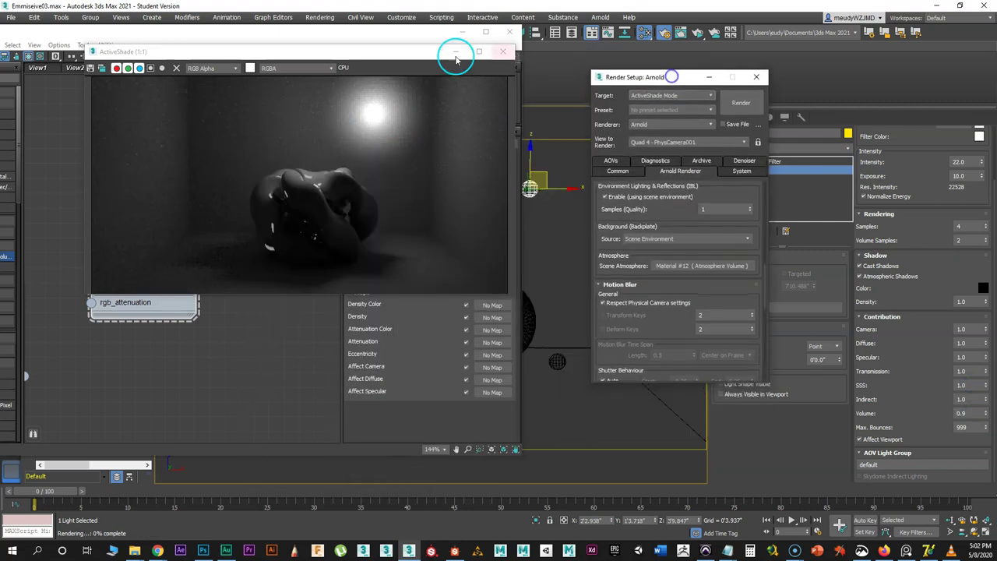
drag(389, 50, 649, 78)
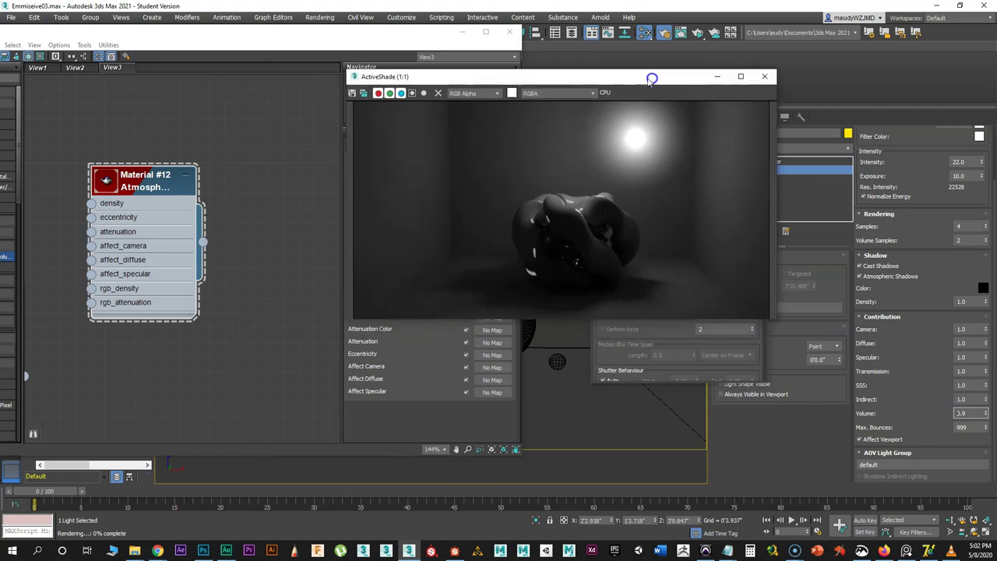